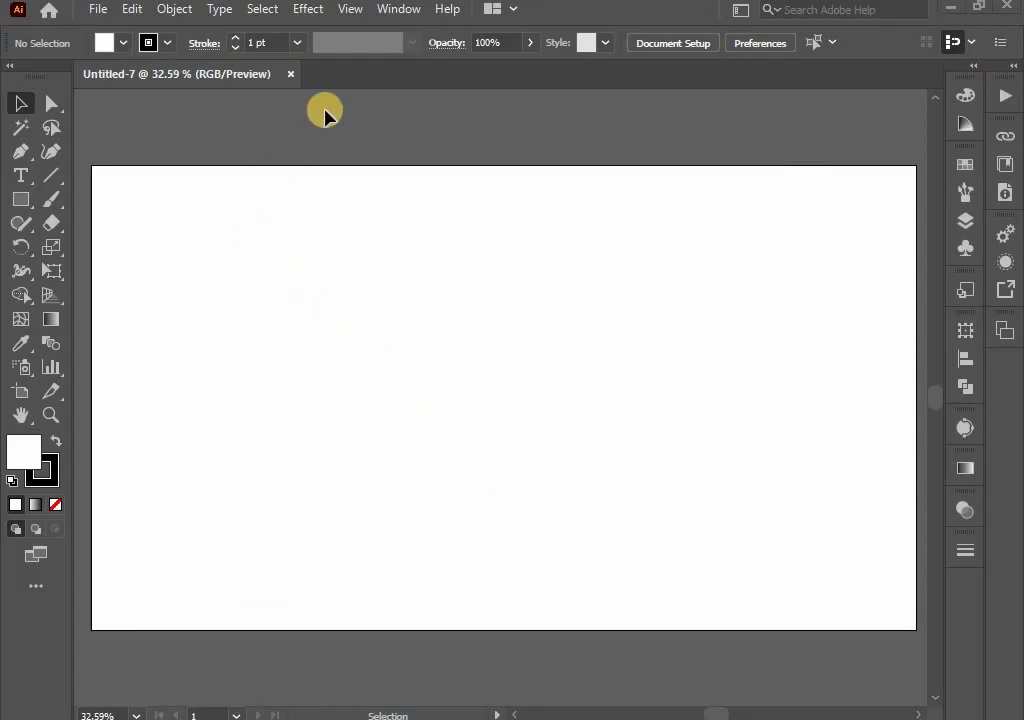
# Show the rulers and bring up the Align panel
pyautogui.click(350, 9)
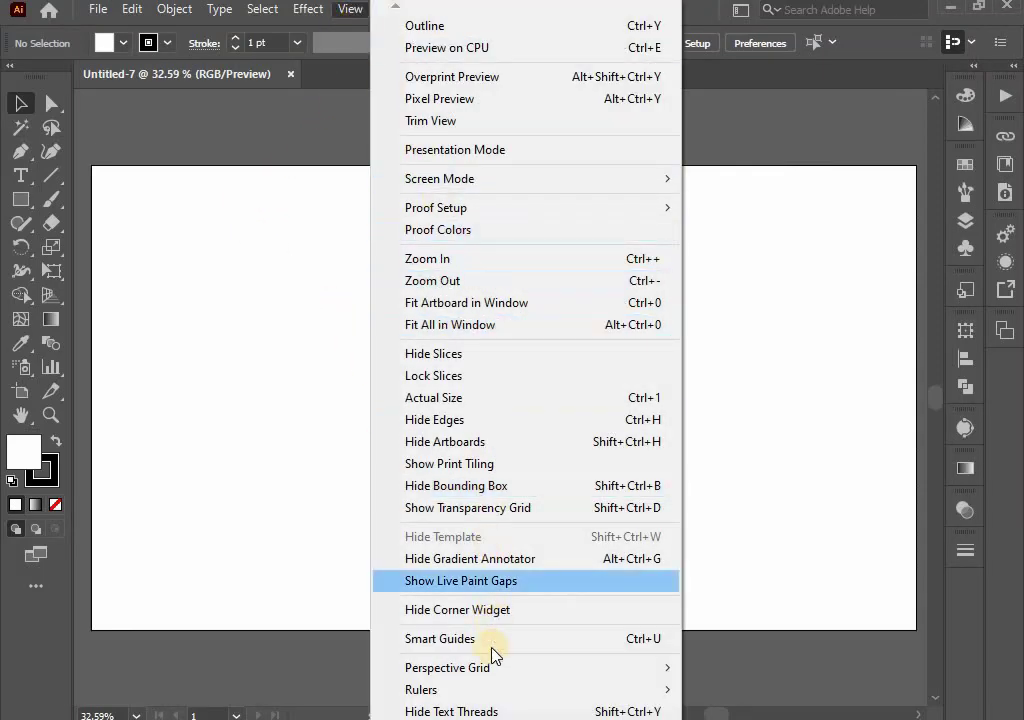
pyautogui.moveTo(421, 689)
pyautogui.click(707, 690)
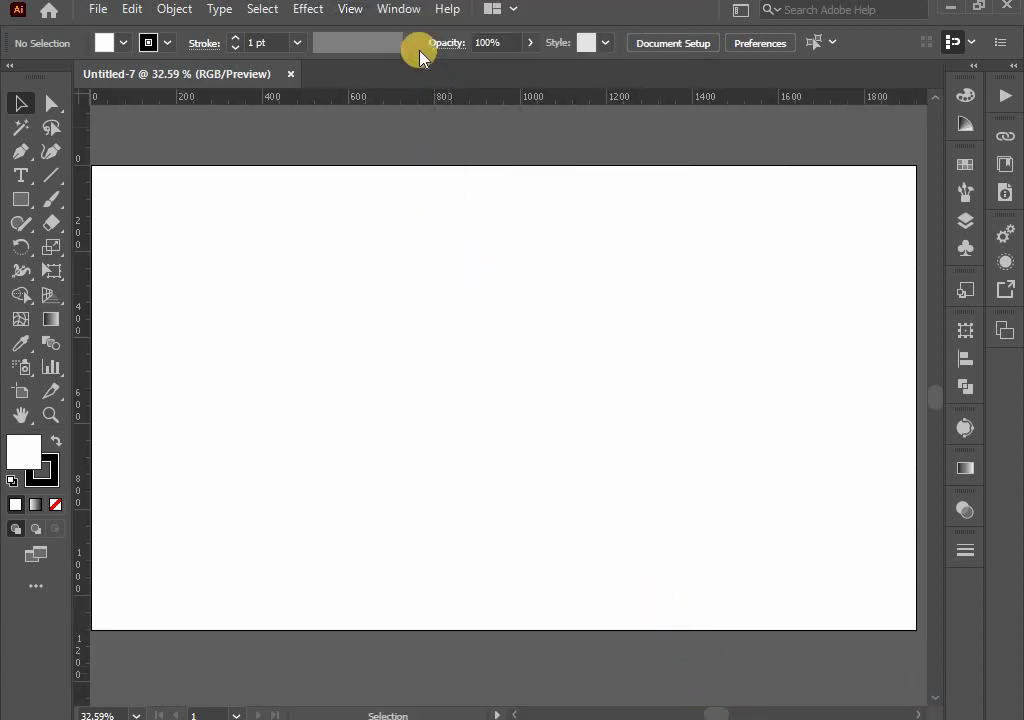
pyautogui.click(398, 9)
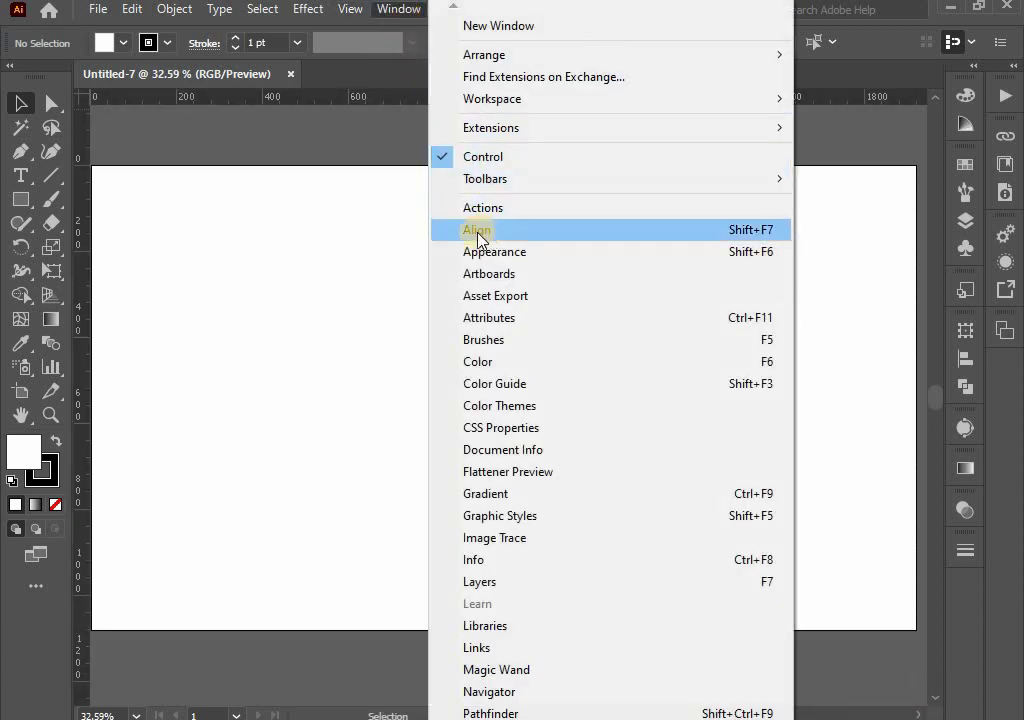
pyautogui.click(574, 231)
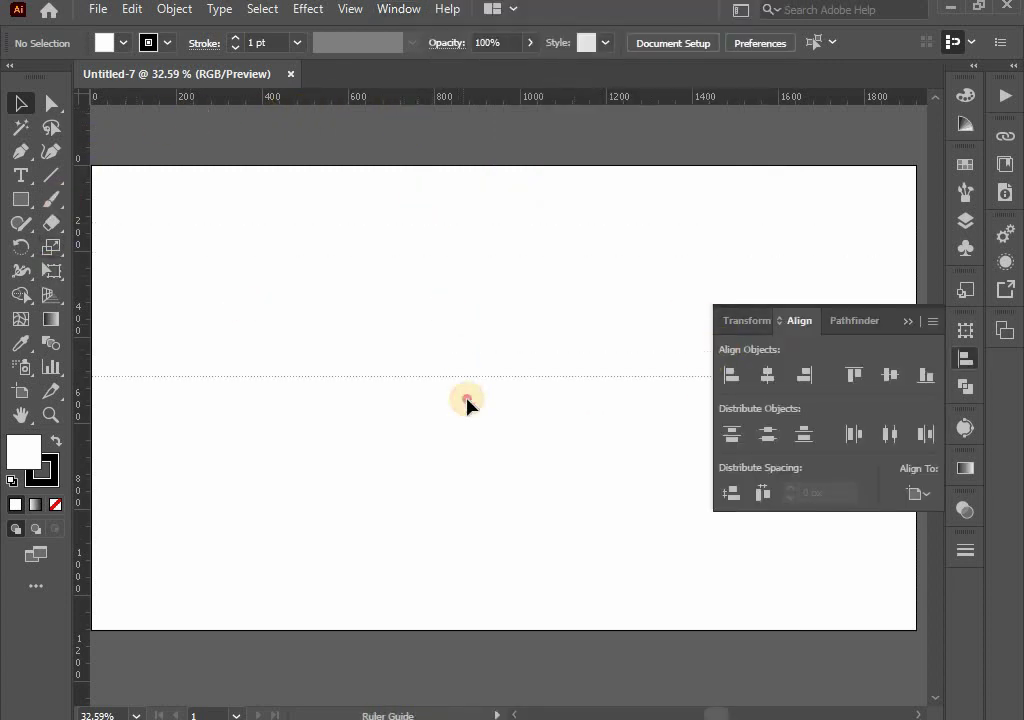
# Place a horizontal guide centred vertically on the artboard
pyautogui.moveTo(398, 103); pyautogui.dragTo(466, 399)
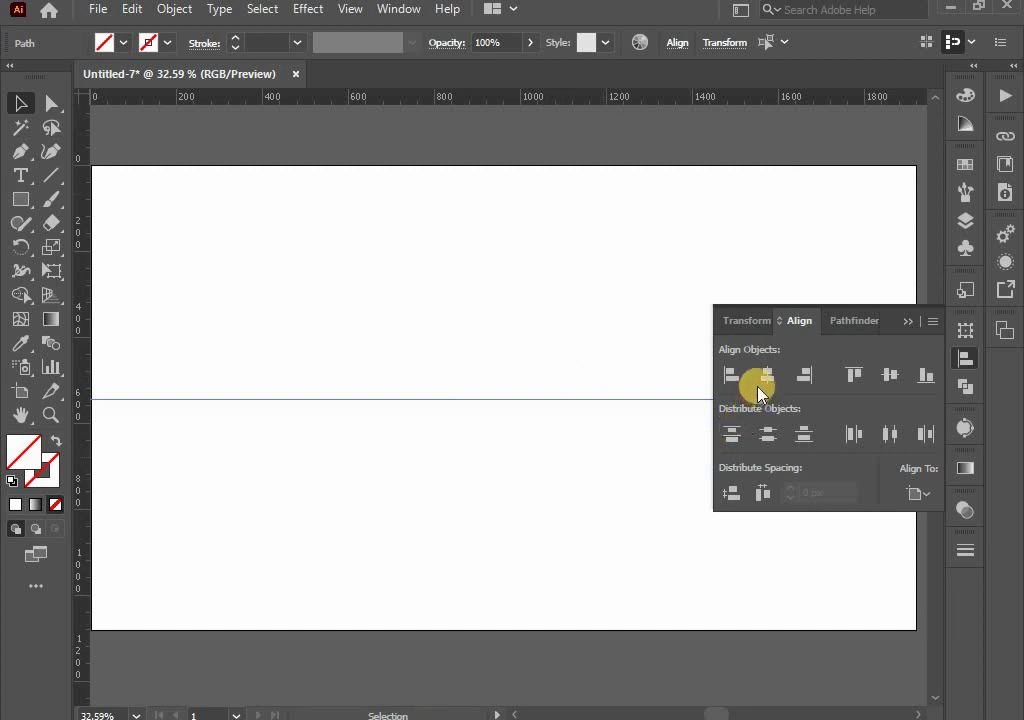
pyautogui.click(889, 374)
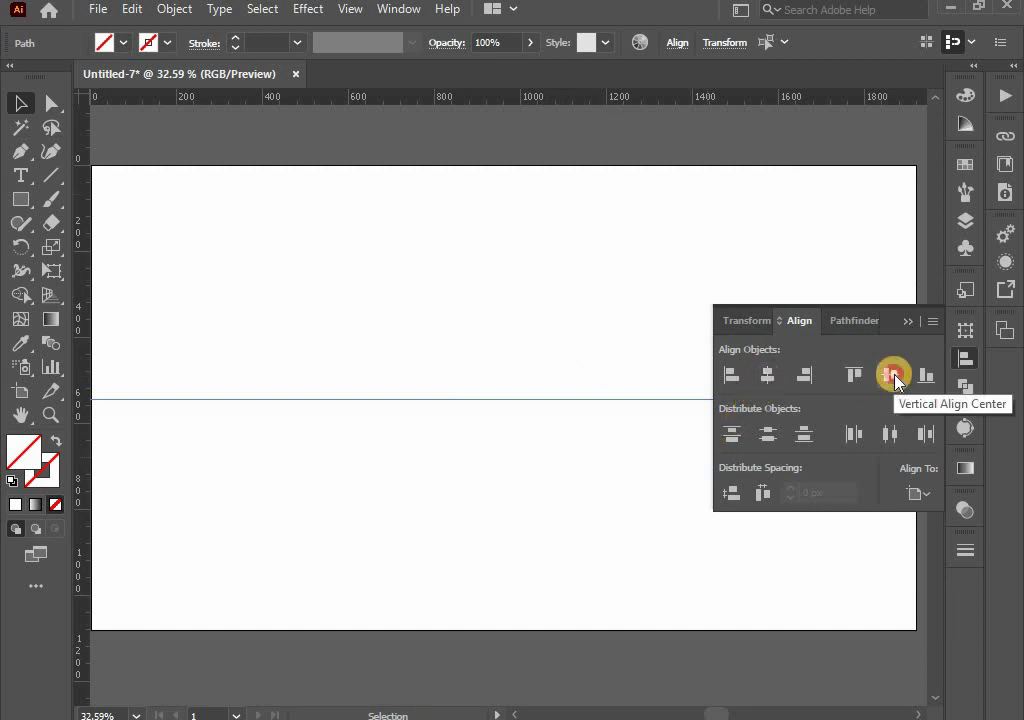
pyautogui.click(916, 497)
pyautogui.click(875, 556)
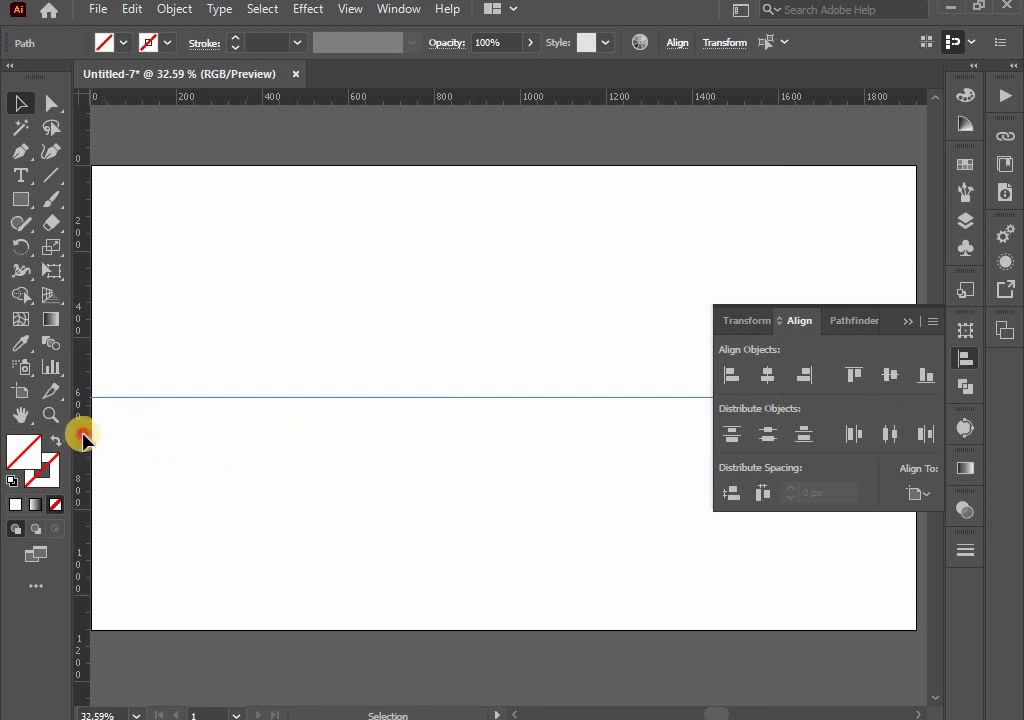
# Place a vertical guide centred horizontally on the artboard
pyautogui.moveTo(83, 436); pyautogui.dragTo(498, 466)
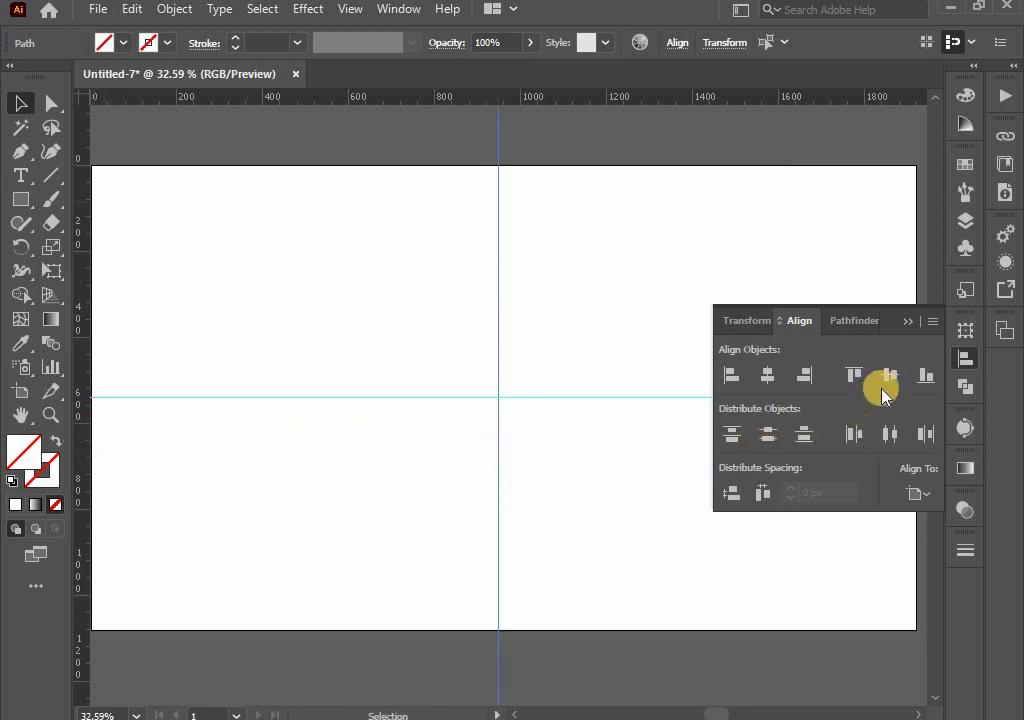
pyautogui.click(768, 377)
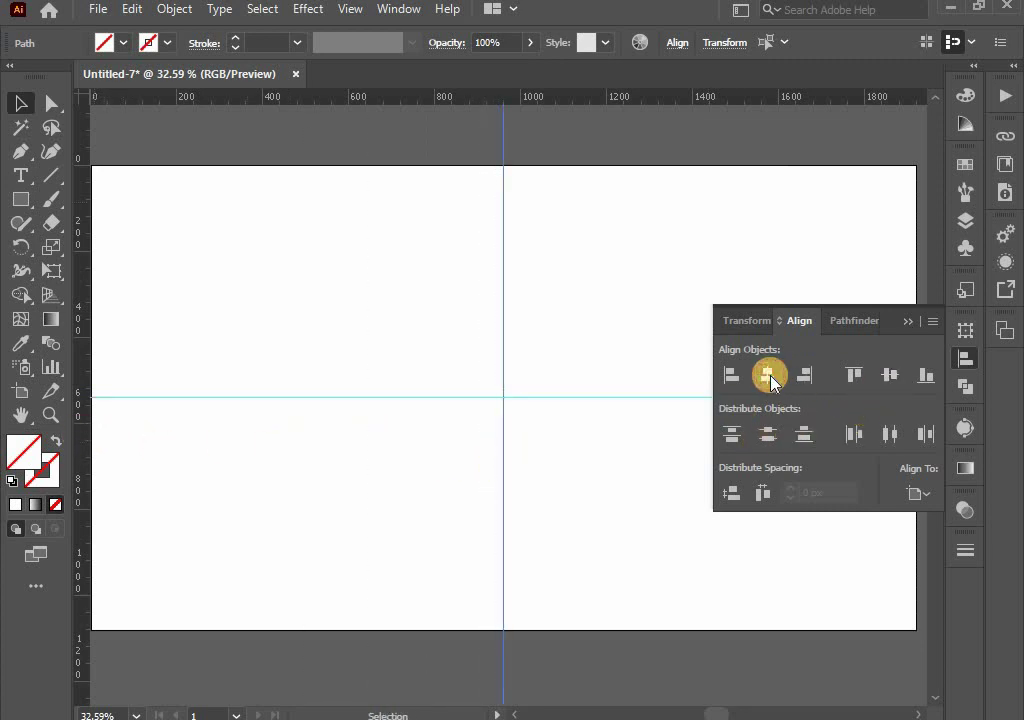
pyautogui.click(917, 493)
pyautogui.click(862, 557)
pyautogui.click(767, 378)
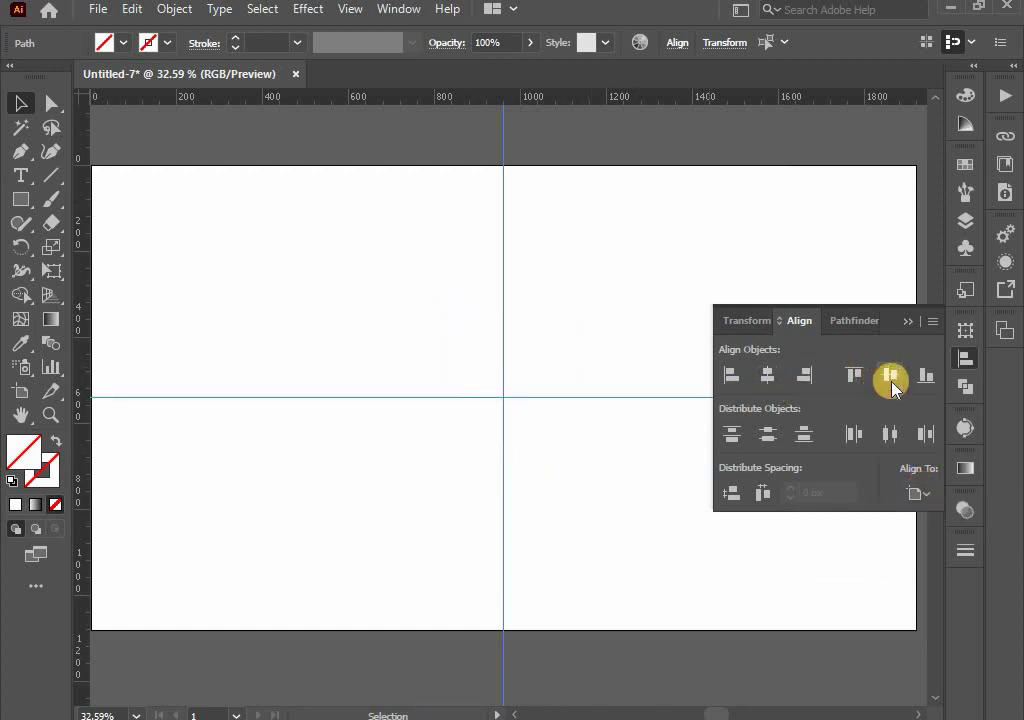
pyautogui.click(907, 320)
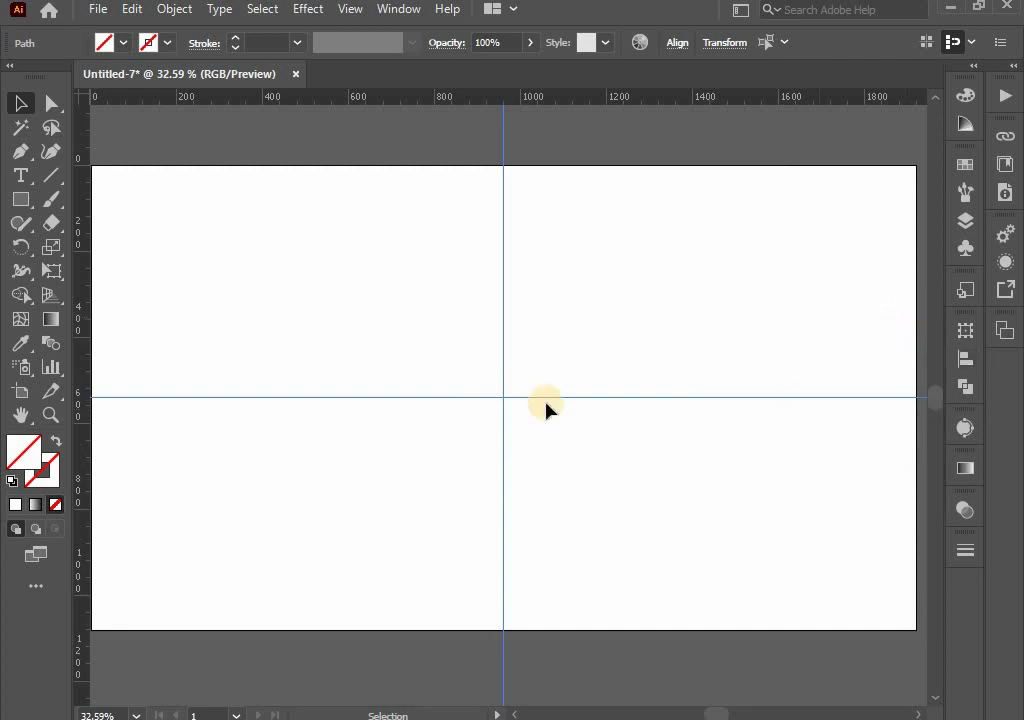
# Lock the two centre guides and set the stroke to black at 2 pt
pyautogui.click(162, 14)
pyautogui.moveTo(300, 143)
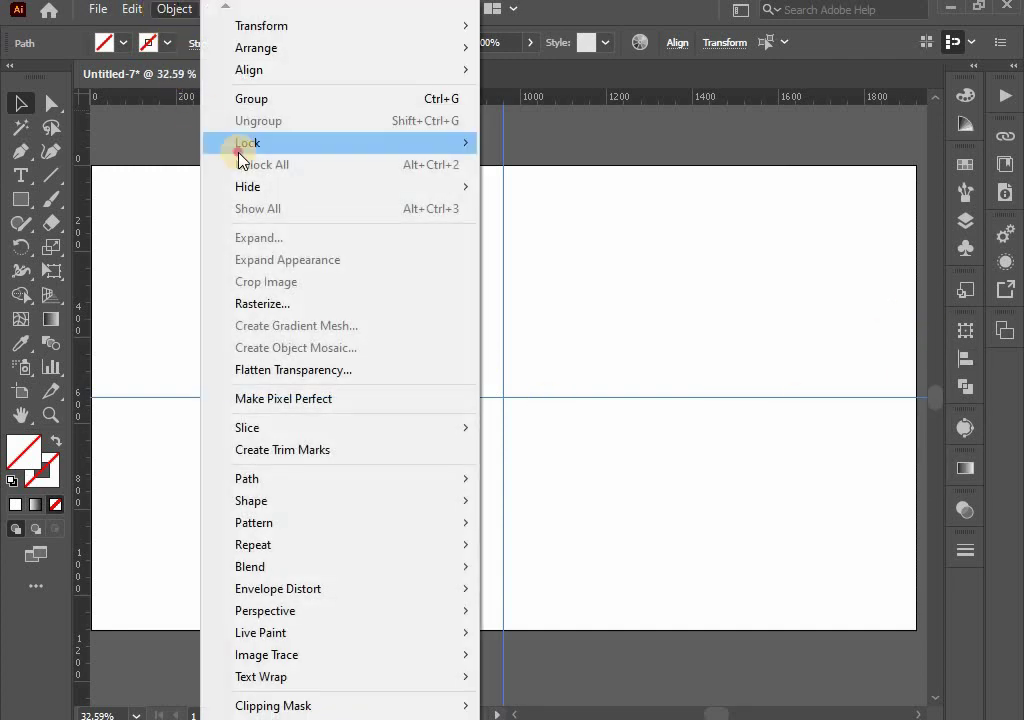
pyautogui.click(541, 143)
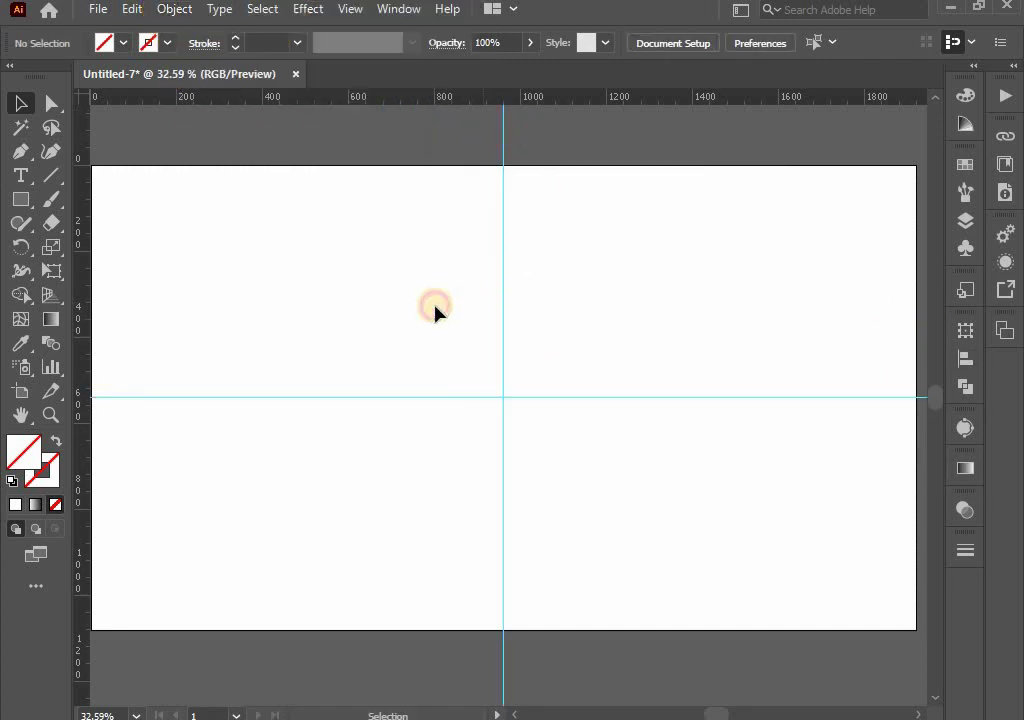
pyautogui.click(148, 42)
pyautogui.click(55, 76)
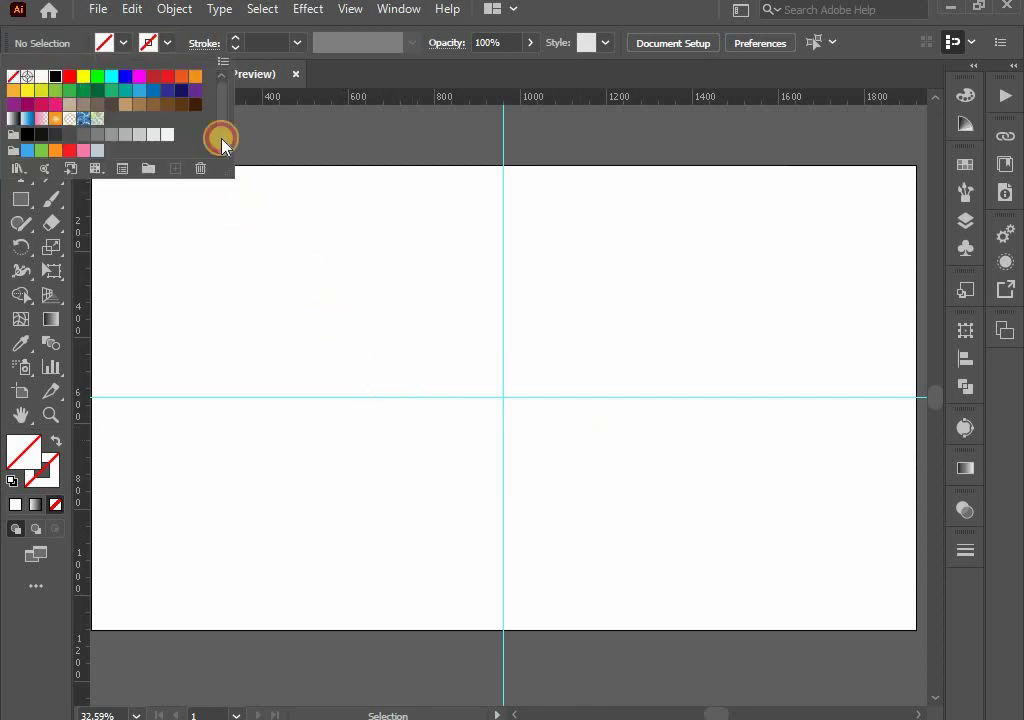
pyautogui.click(235, 38)
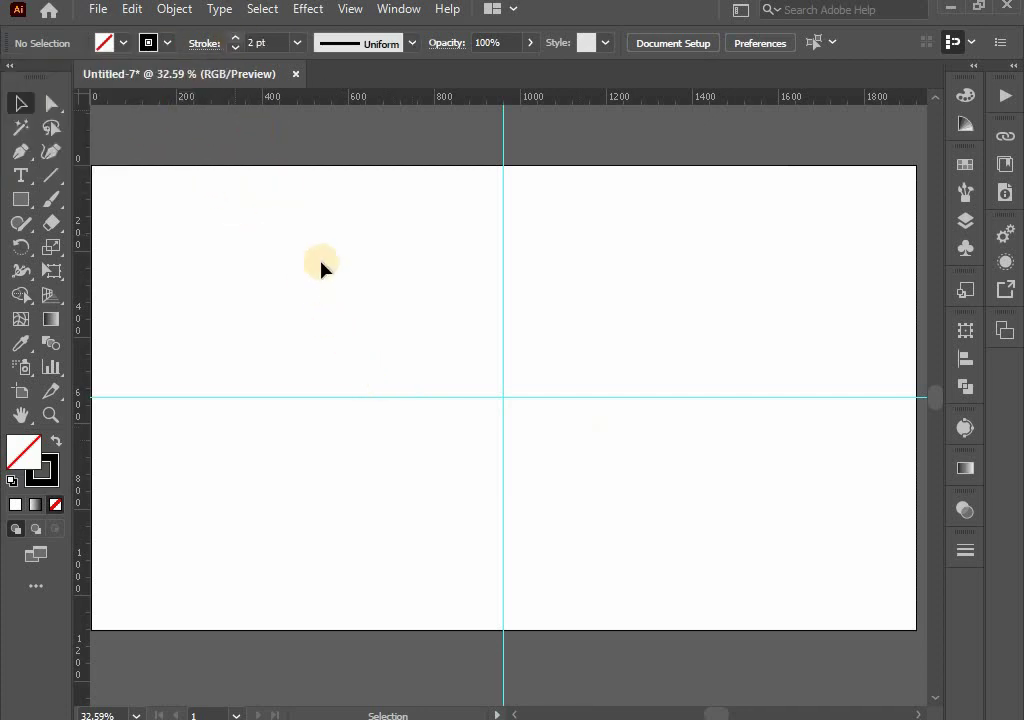
pyautogui.click(20, 199)
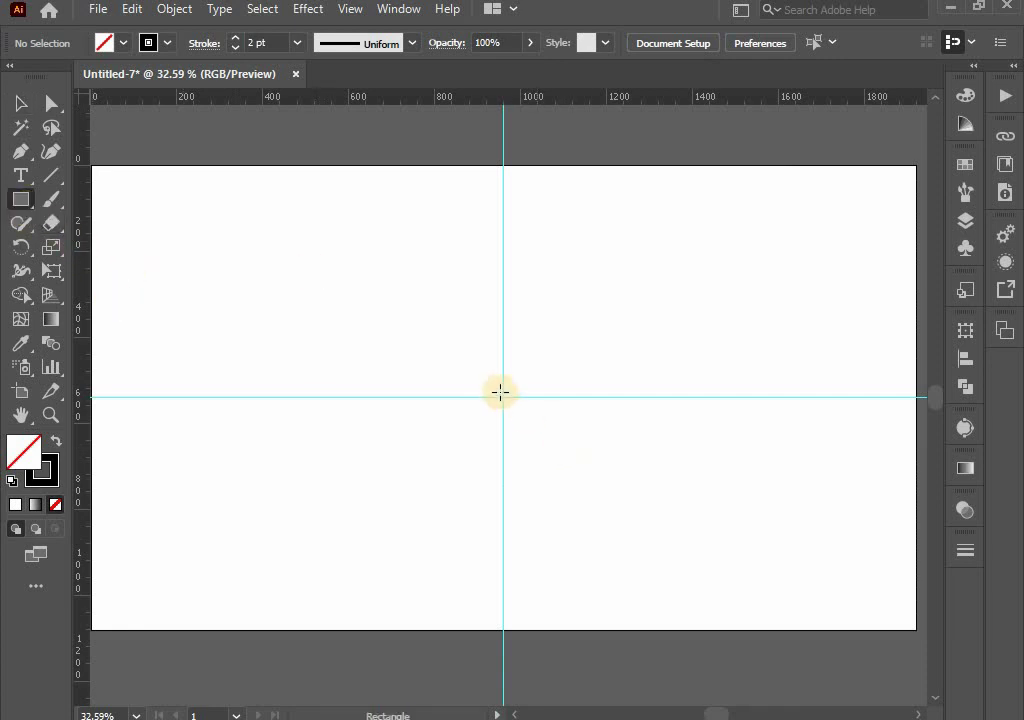
# Create a 500 × 500 px square with the Rectangle tool
pyautogui.click(527, 421)
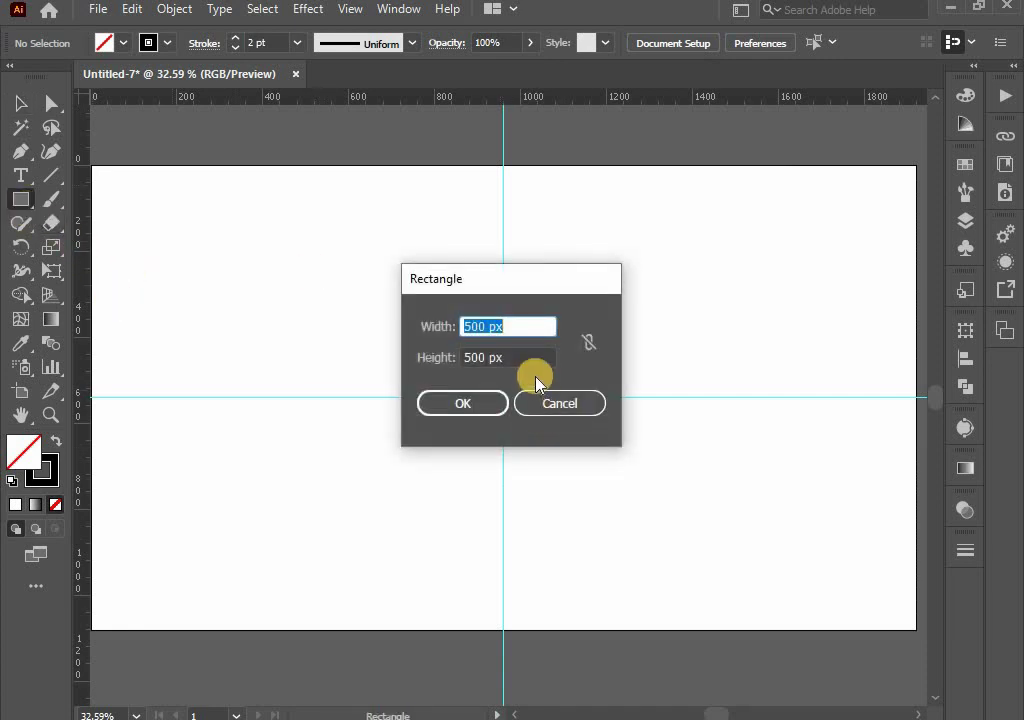
pyautogui.write('5')
pyautogui.click(474, 405)
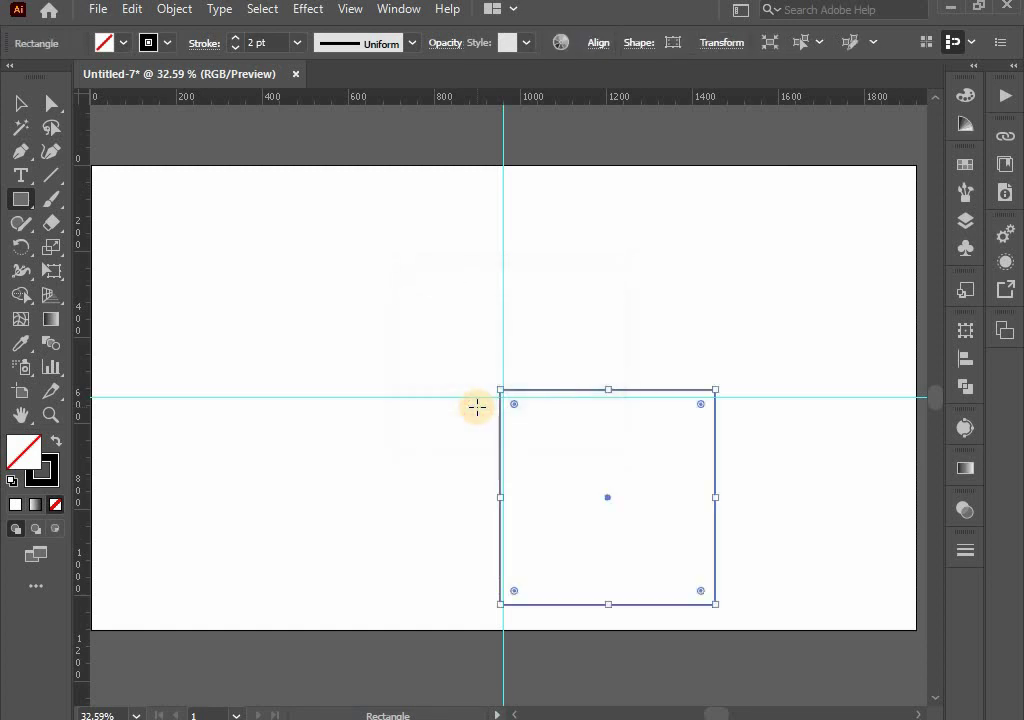
# Centre the square horizontally and vertically on the artboard, then deselect it
pyautogui.click(21, 106)
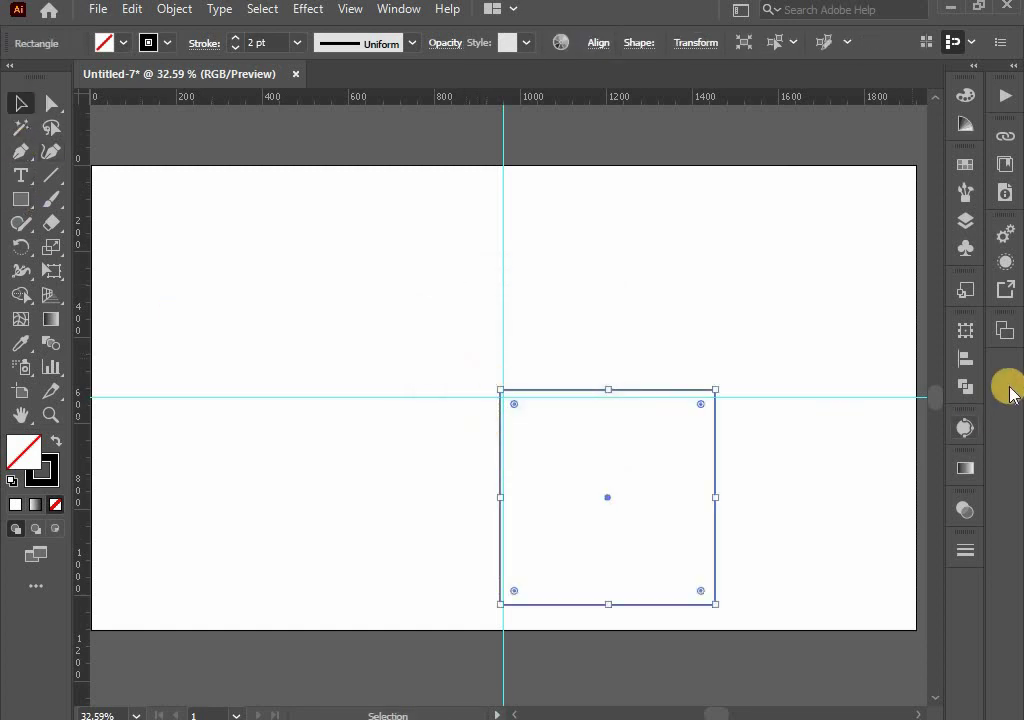
pyautogui.click(965, 357)
pyautogui.click(767, 375)
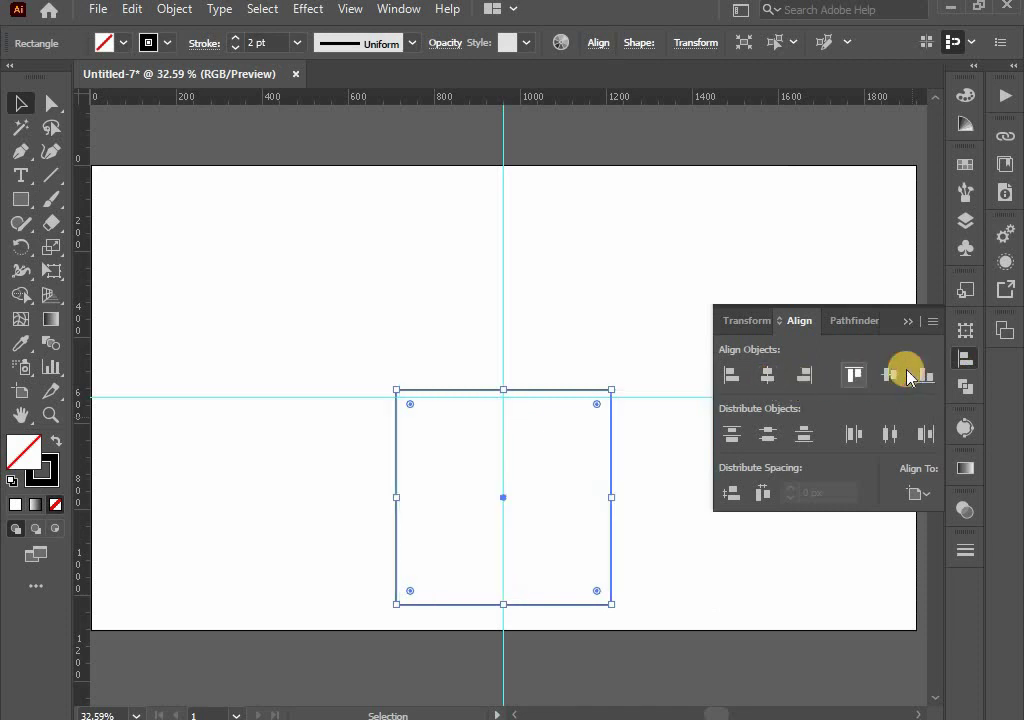
pyautogui.click(889, 373)
pyautogui.click(907, 321)
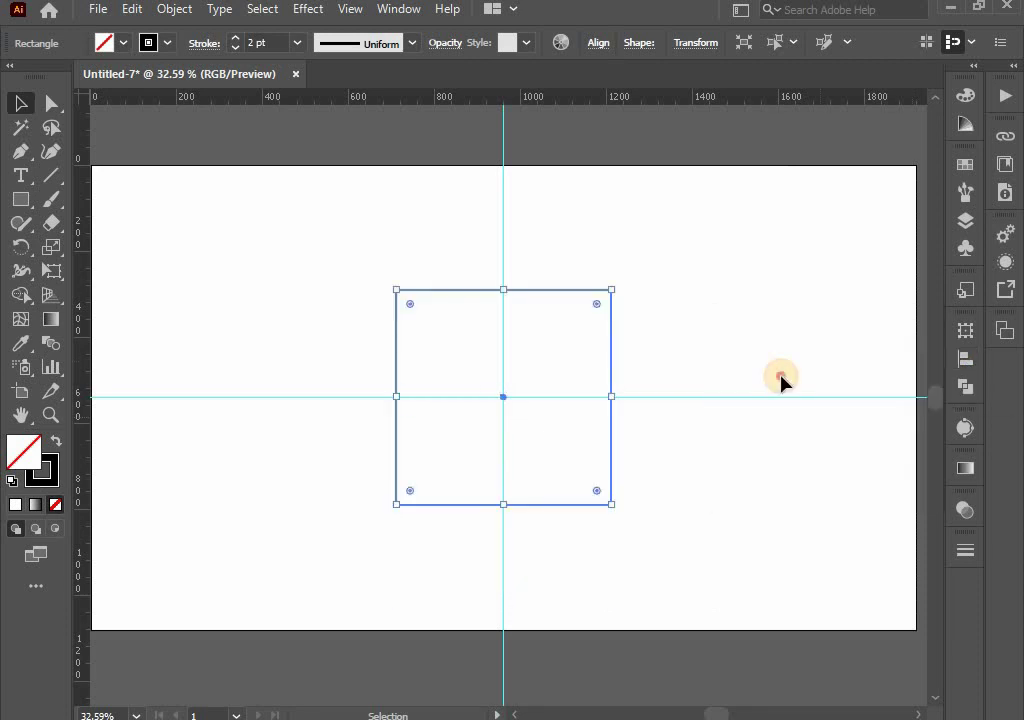
pyautogui.click(780, 382)
pyautogui.click(20, 205)
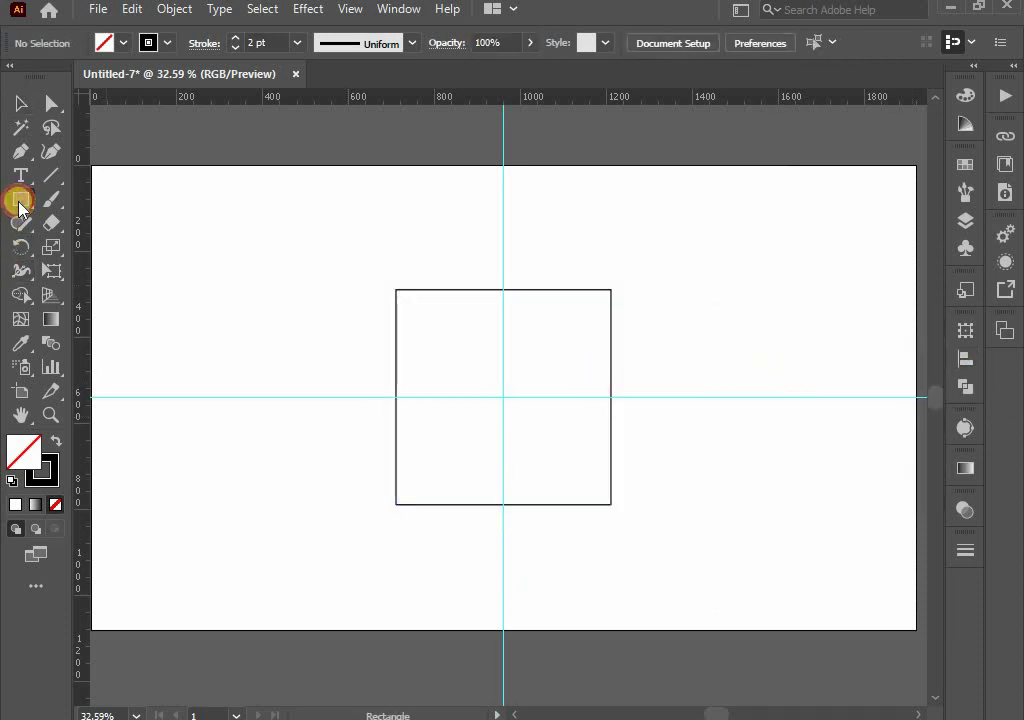
# Create a 200 × 200 px square
pyautogui.click(501, 395)
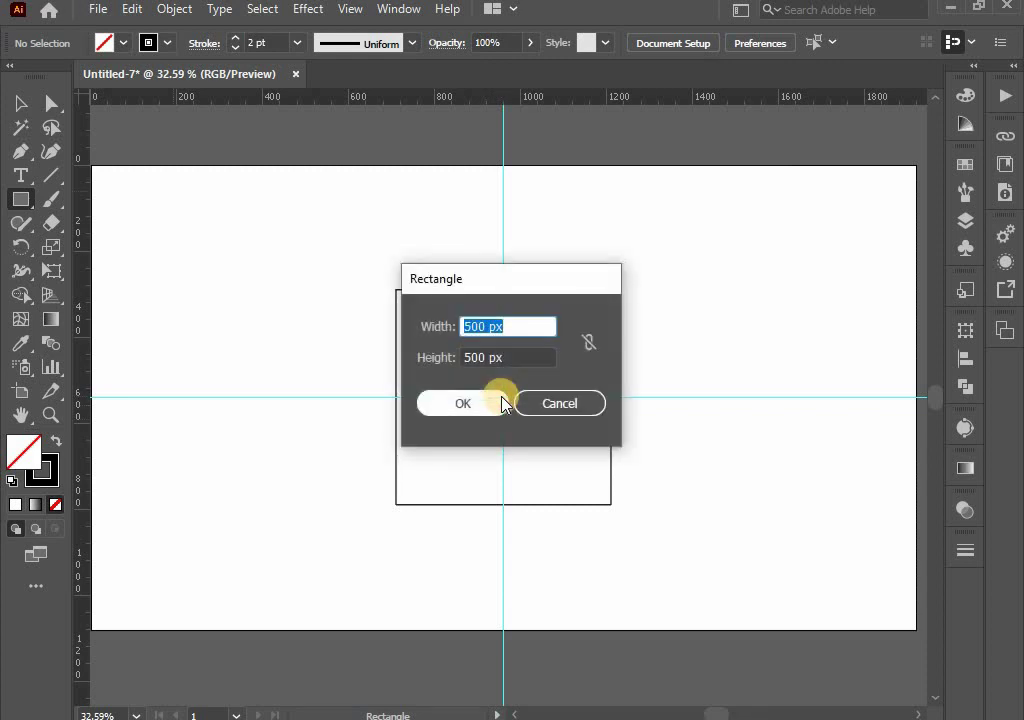
pyautogui.write('200')
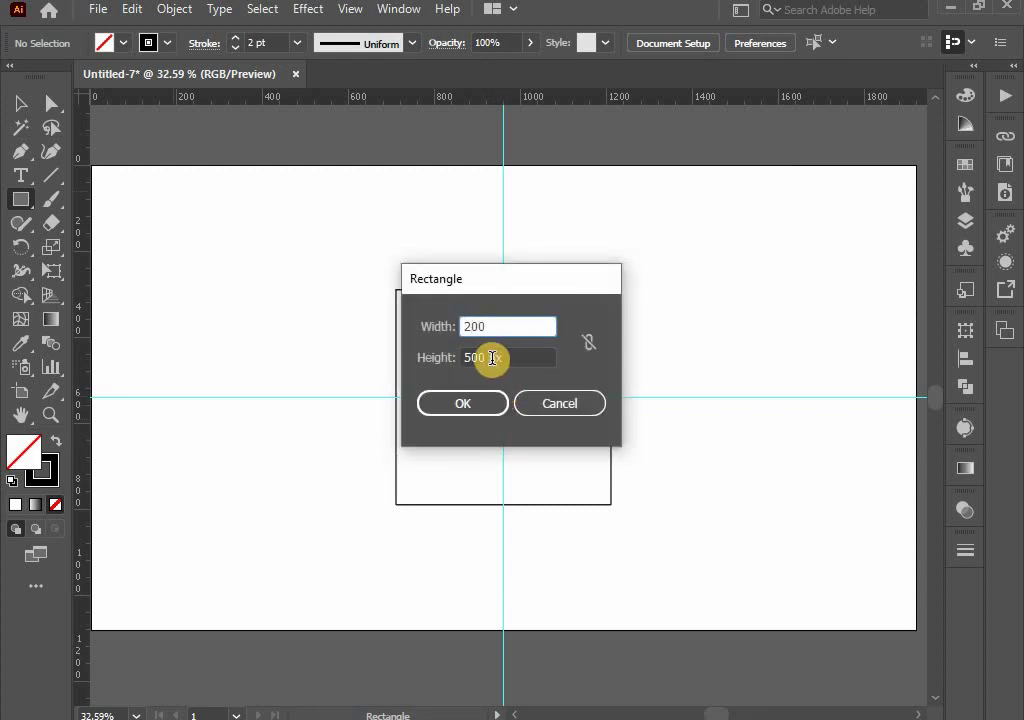
pyautogui.click(452, 358)
pyautogui.write('20')
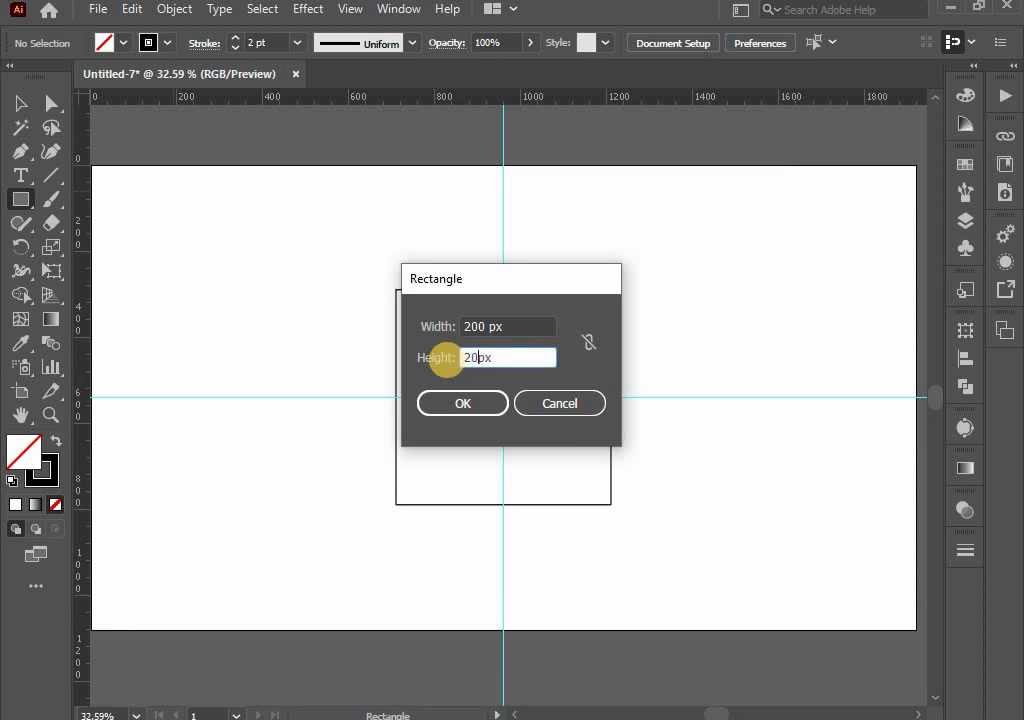
pyautogui.click(458, 402)
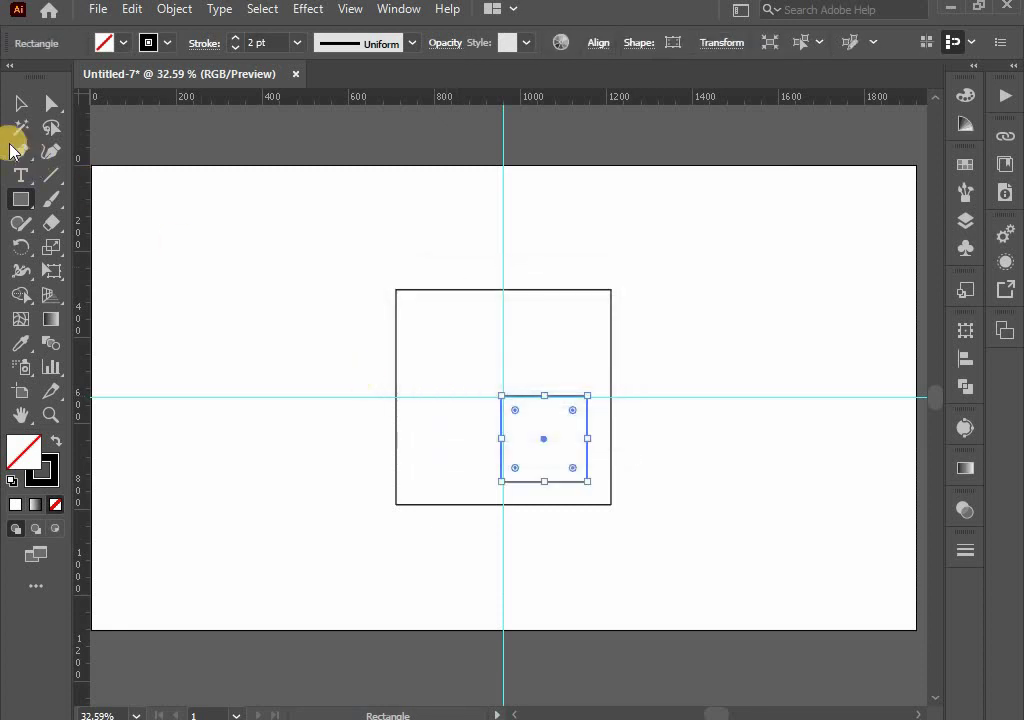
# Centre the small square on the large one and select both squares
pyautogui.click(14, 102)
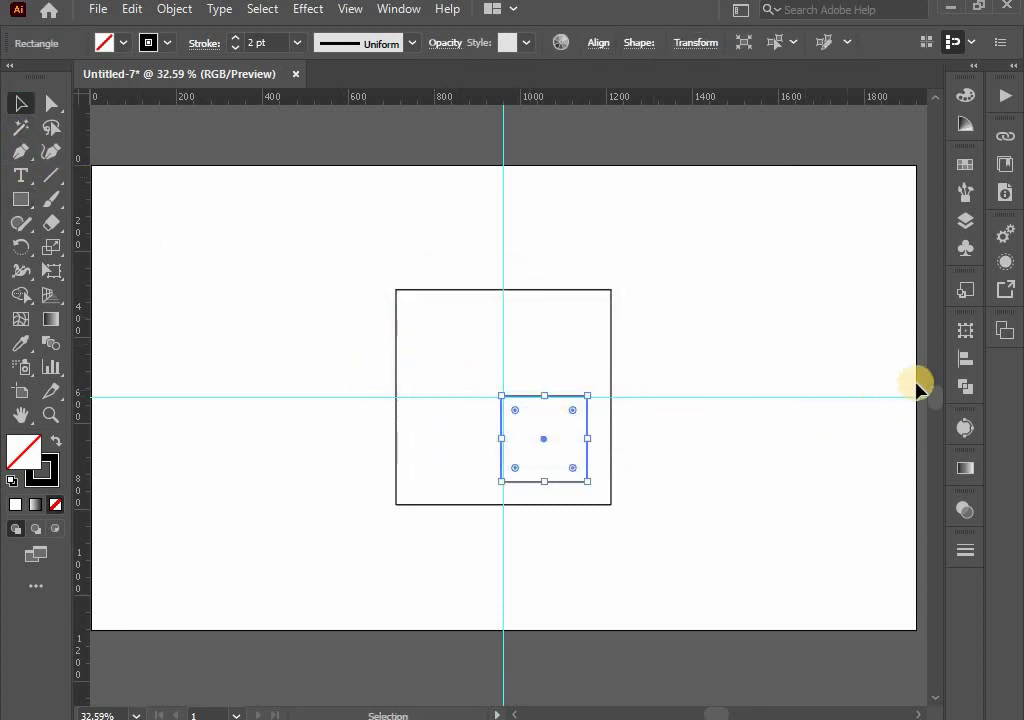
pyautogui.click(966, 362)
pyautogui.click(768, 378)
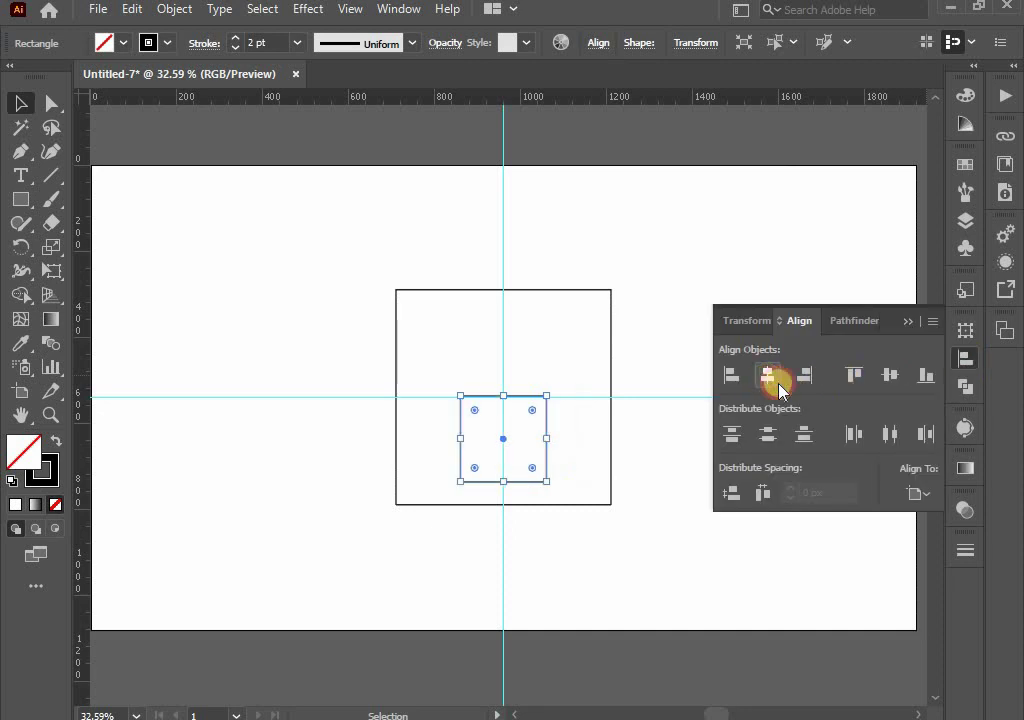
pyautogui.click(900, 380)
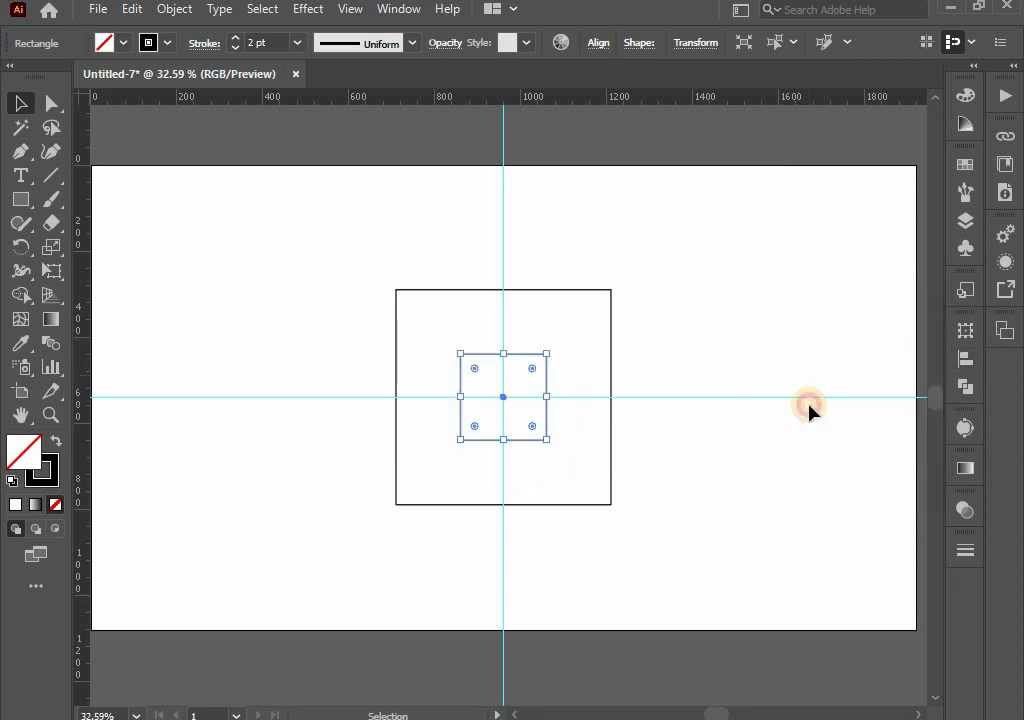
pyautogui.click(809, 411)
pyautogui.moveTo(294, 247); pyautogui.dragTo(718, 545)
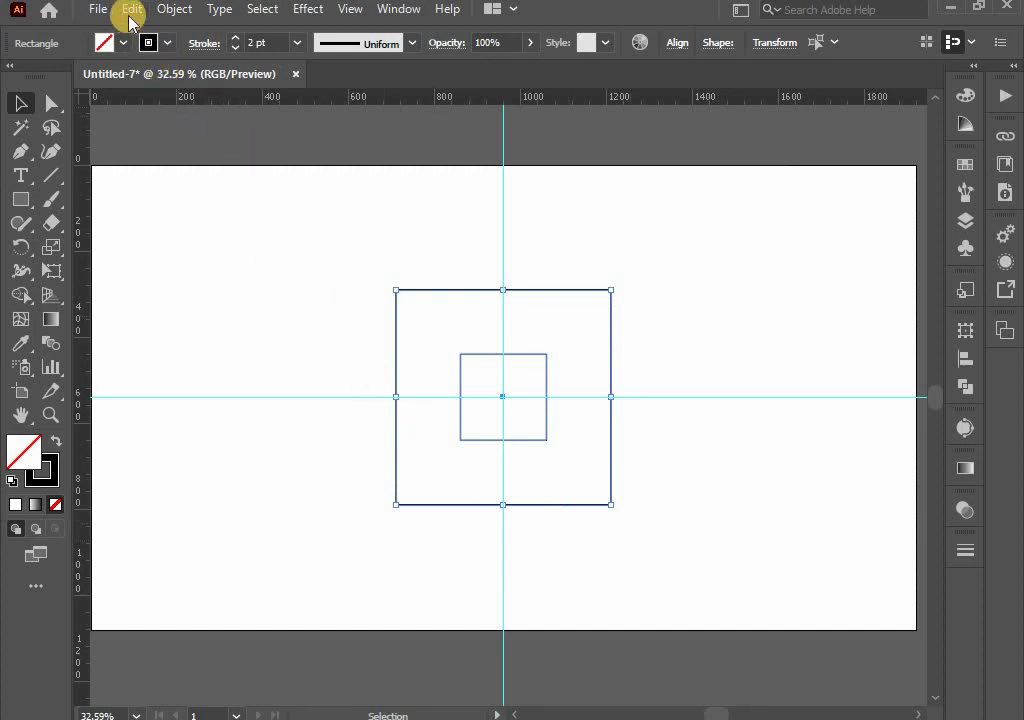
# Blend the two squares and set the blend to 4 specified steps
pyautogui.click(162, 12)
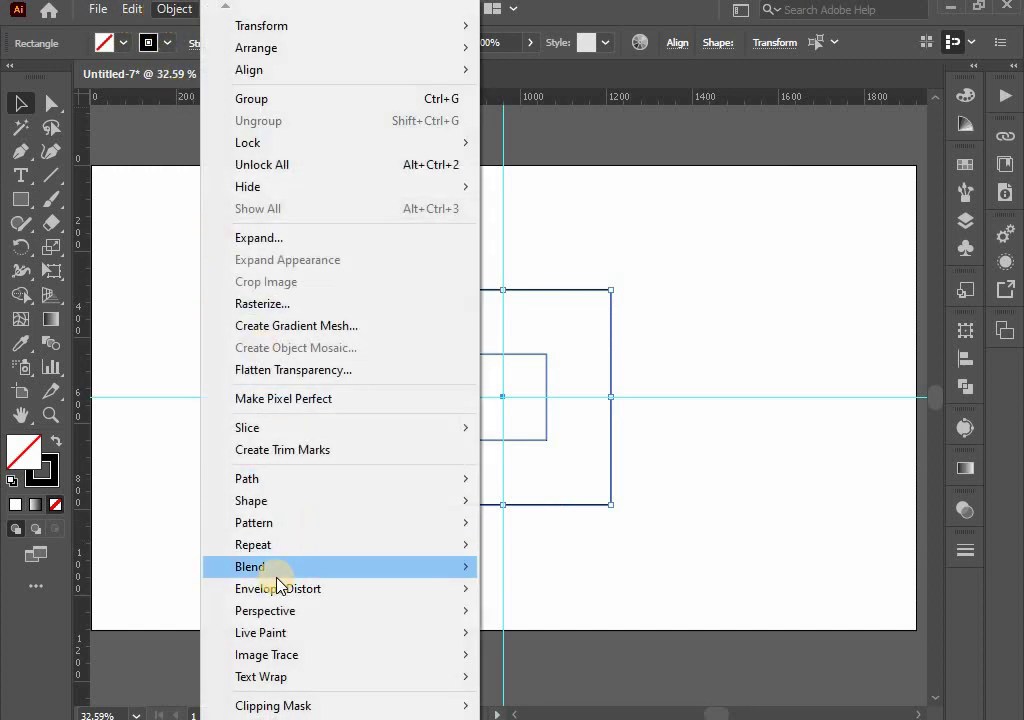
pyautogui.click(516, 567)
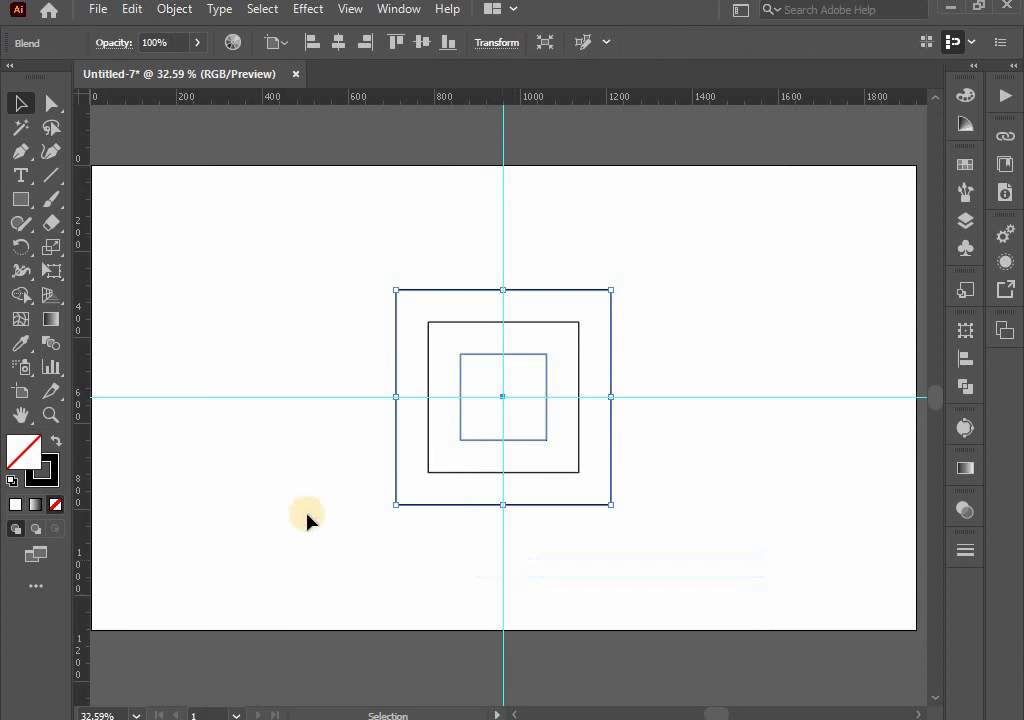
pyautogui.click(178, 12)
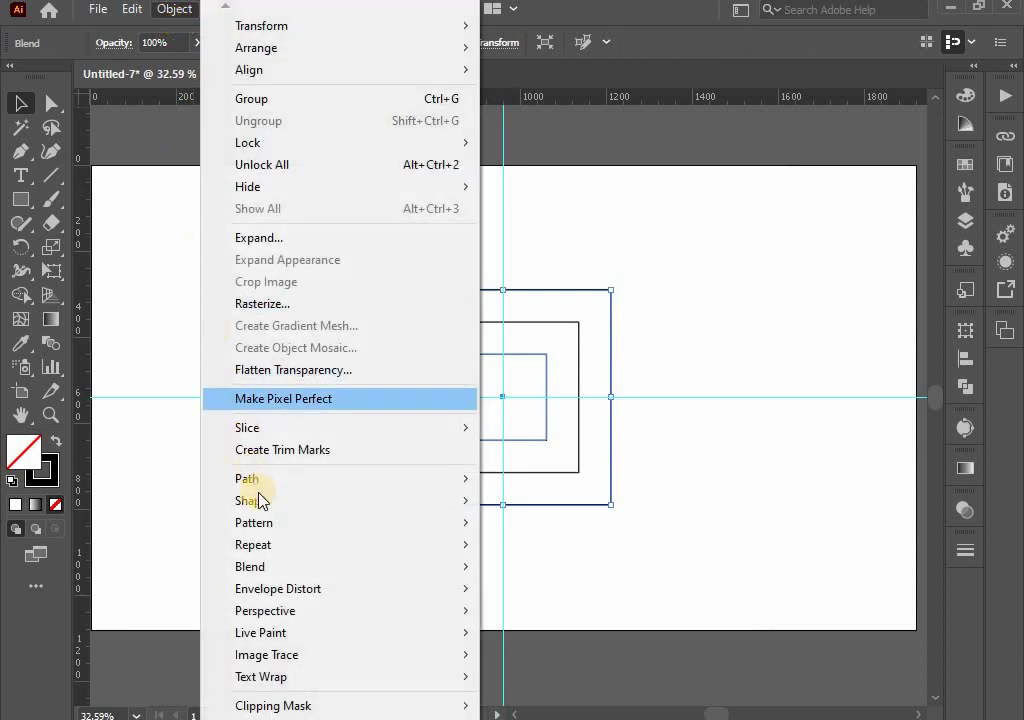
pyautogui.moveTo(250, 567)
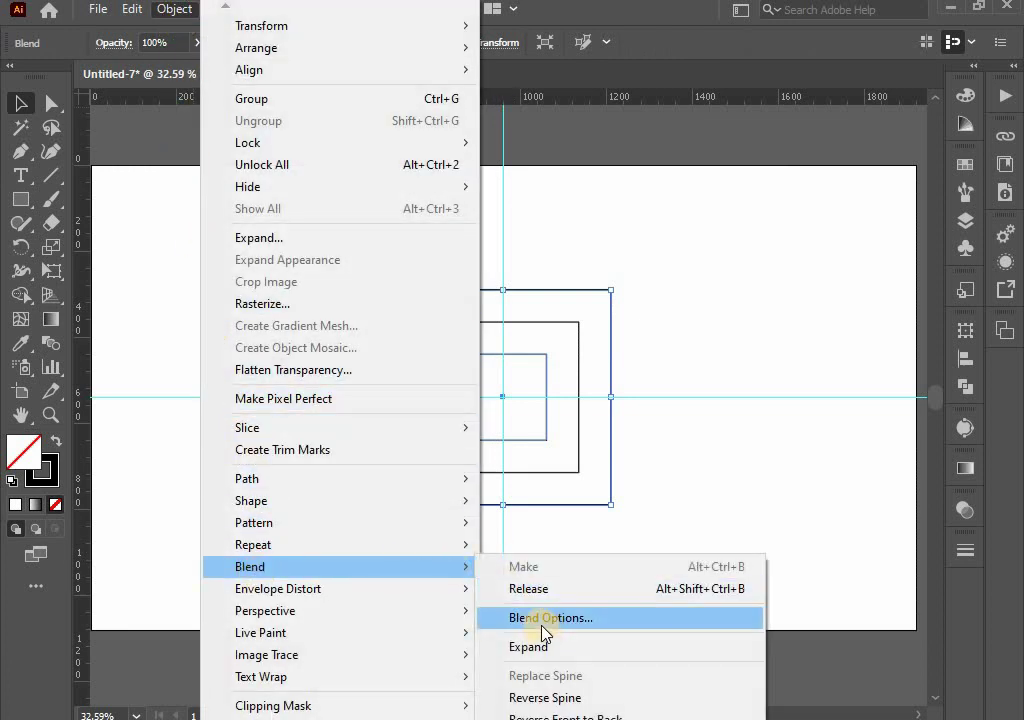
pyautogui.click(543, 620)
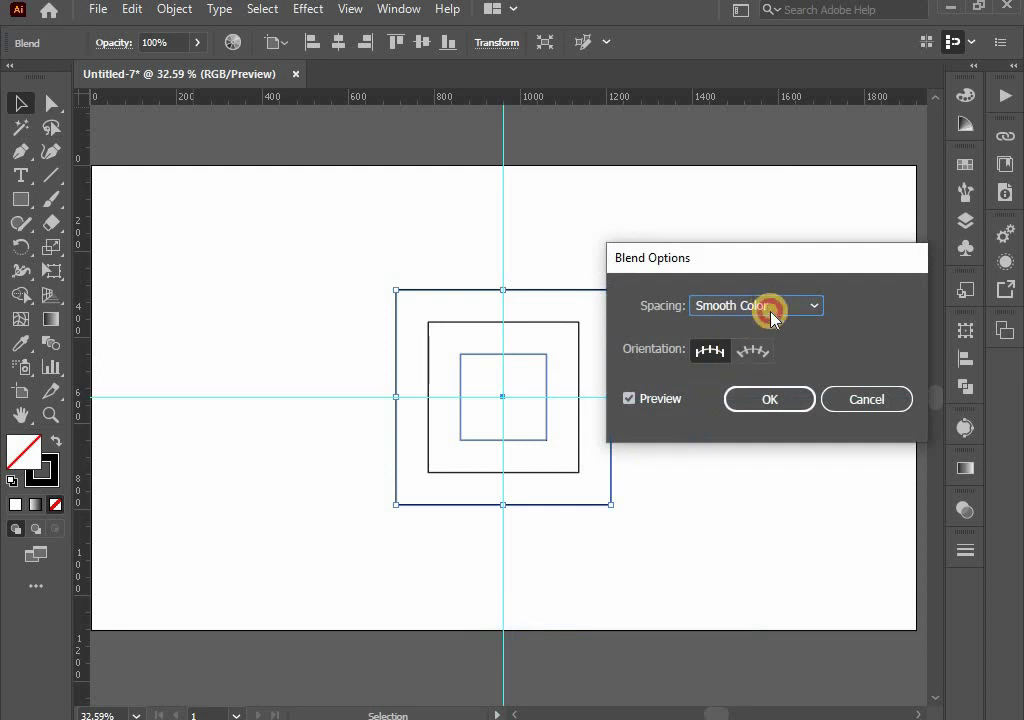
pyautogui.click(771, 318)
pyautogui.click(777, 347)
pyautogui.write('4')
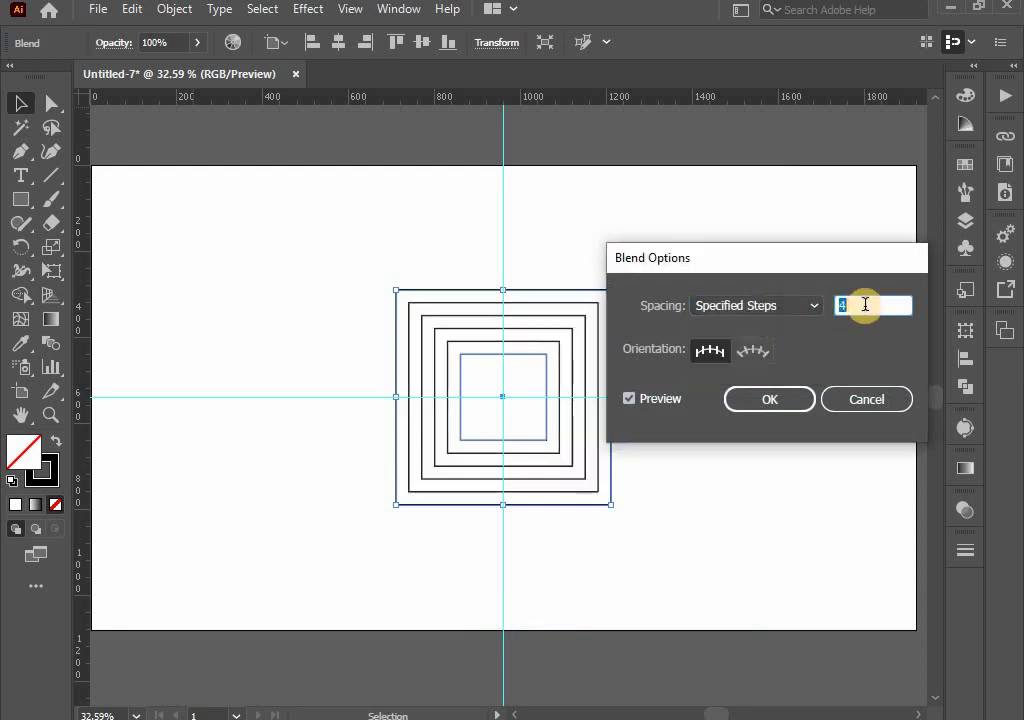
pyautogui.click(752, 400)
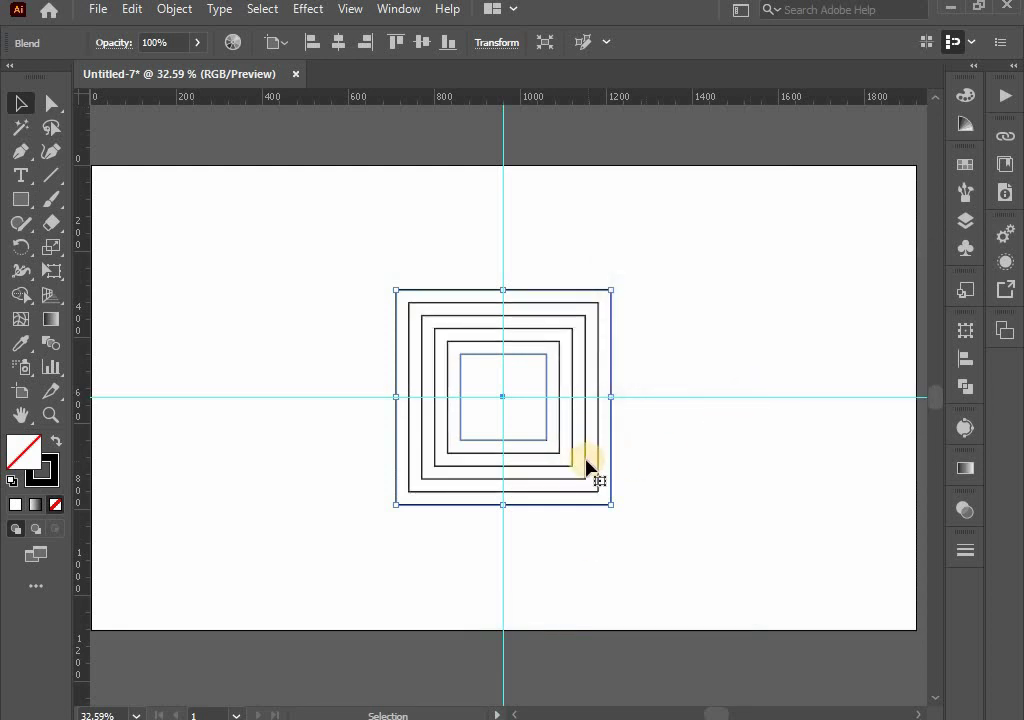
pyautogui.scroll(1, 587, 466)
pyautogui.moveTo(549, 480); pyautogui.dragTo(582, 493)
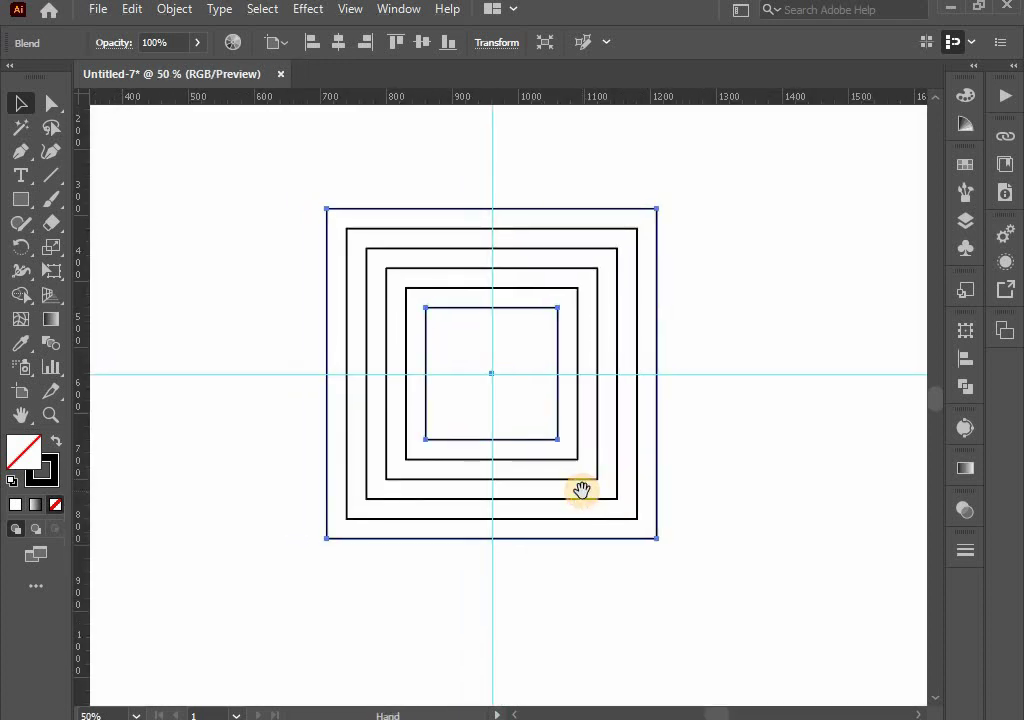
# Expand the blend into separate square paths
pyautogui.press('space')
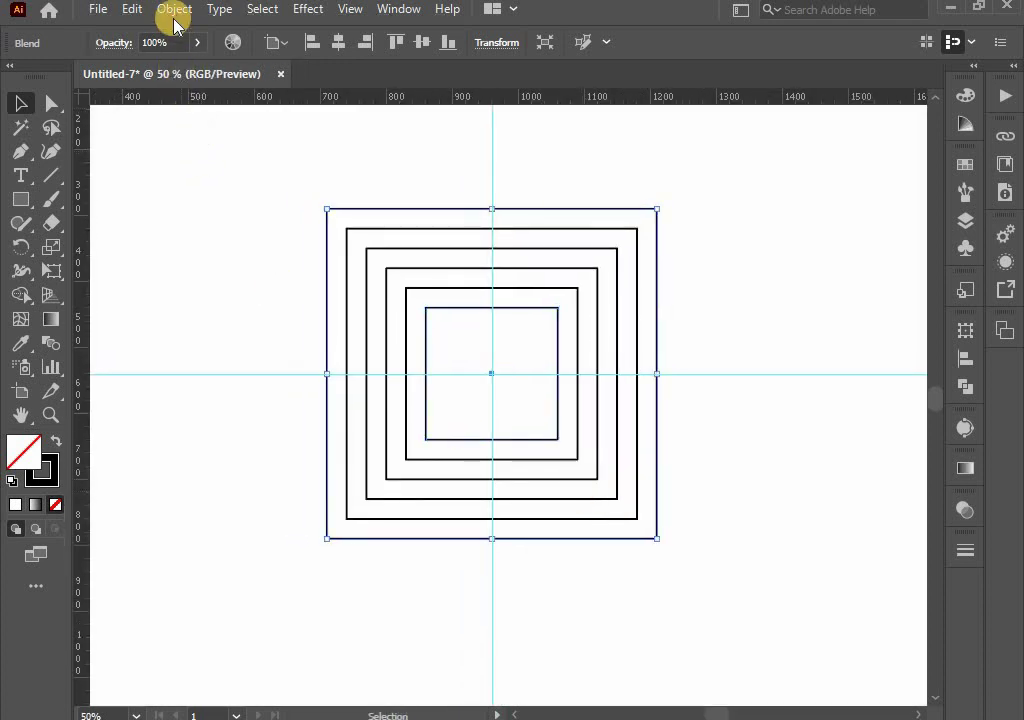
pyautogui.click(174, 12)
pyautogui.click(250, 238)
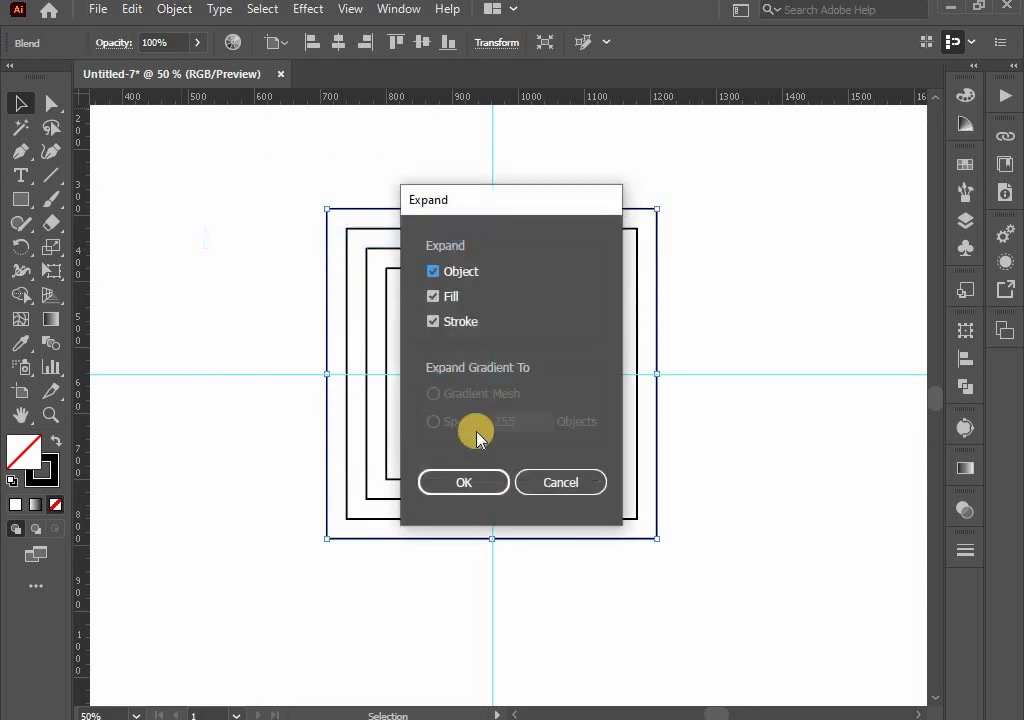
pyautogui.click(468, 483)
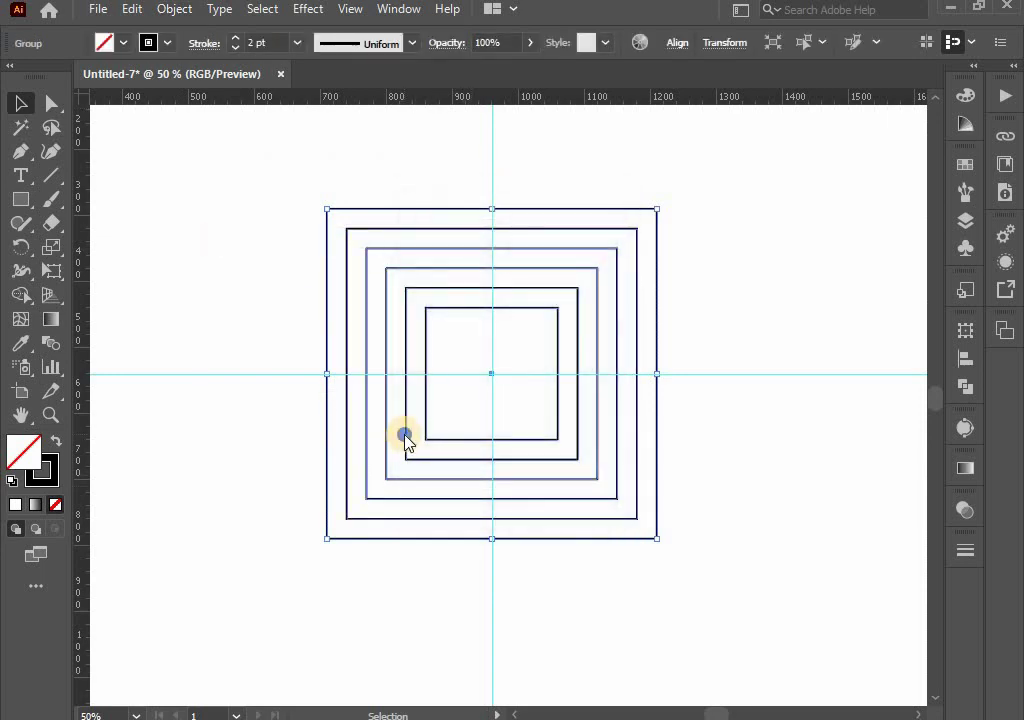
# Ungroup the expanded squares and select the second-innermost square
pyautogui.rightClick(405, 438)
pyautogui.click(468, 256)
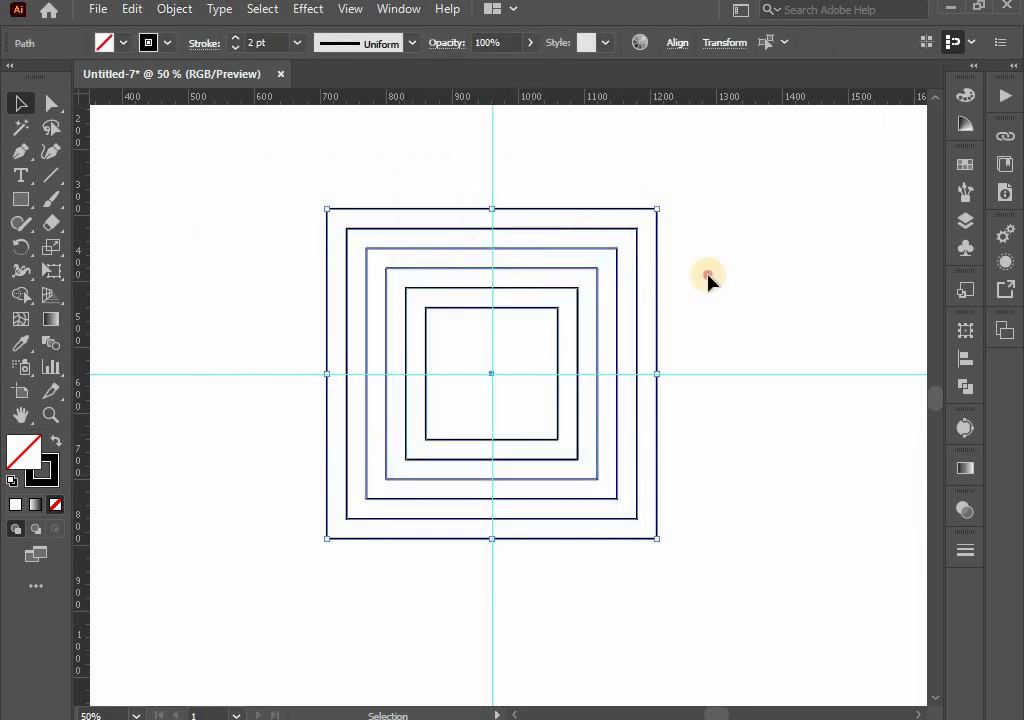
pyautogui.click(707, 279)
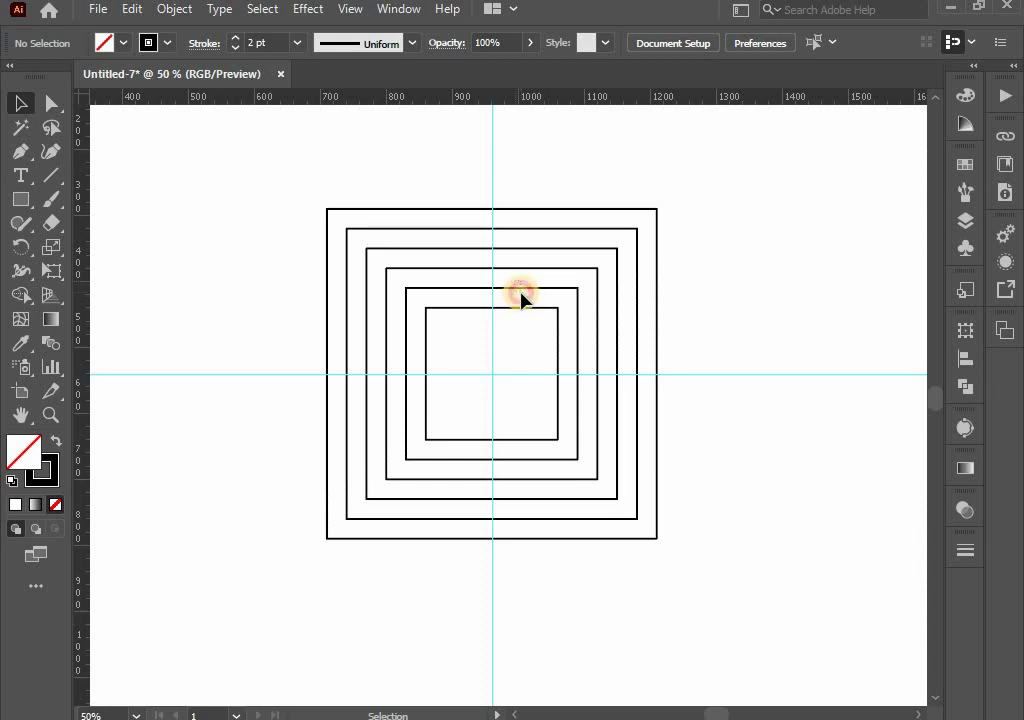
pyautogui.click(521, 290)
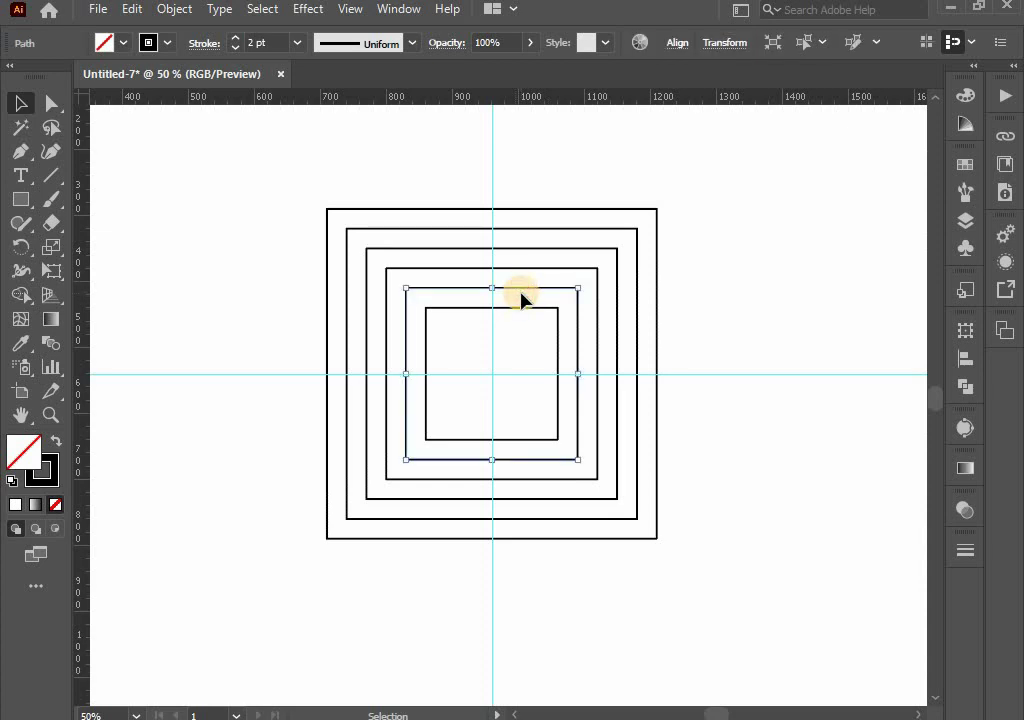
# Paste an in-place copy of the square and stretch its top to the outer square
pyautogui.click(131, 9)
pyautogui.click(155, 103)
pyautogui.click(131, 9)
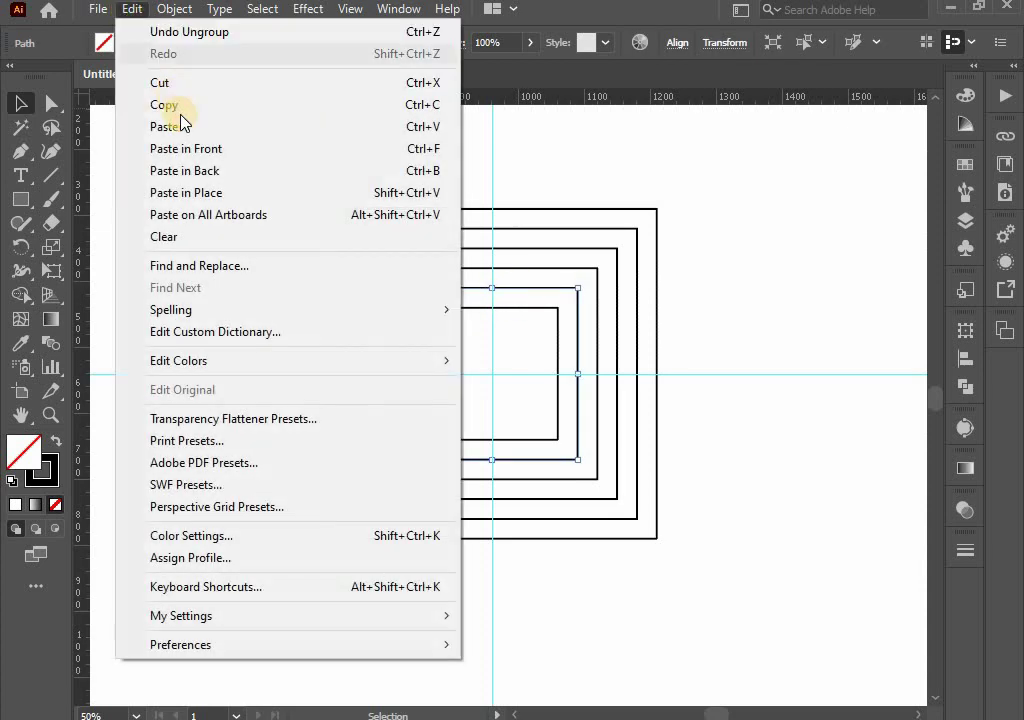
pyautogui.click(200, 192)
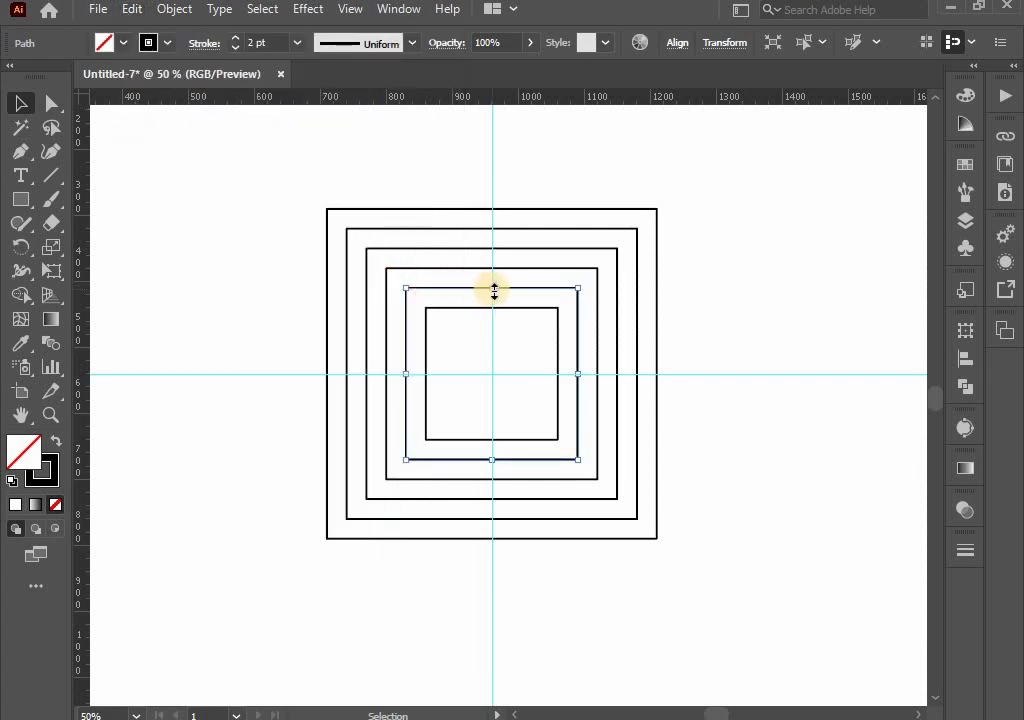
pyautogui.scroll(2, 494, 289)
pyautogui.moveTo(494, 289); pyautogui.dragTo(494, 129)
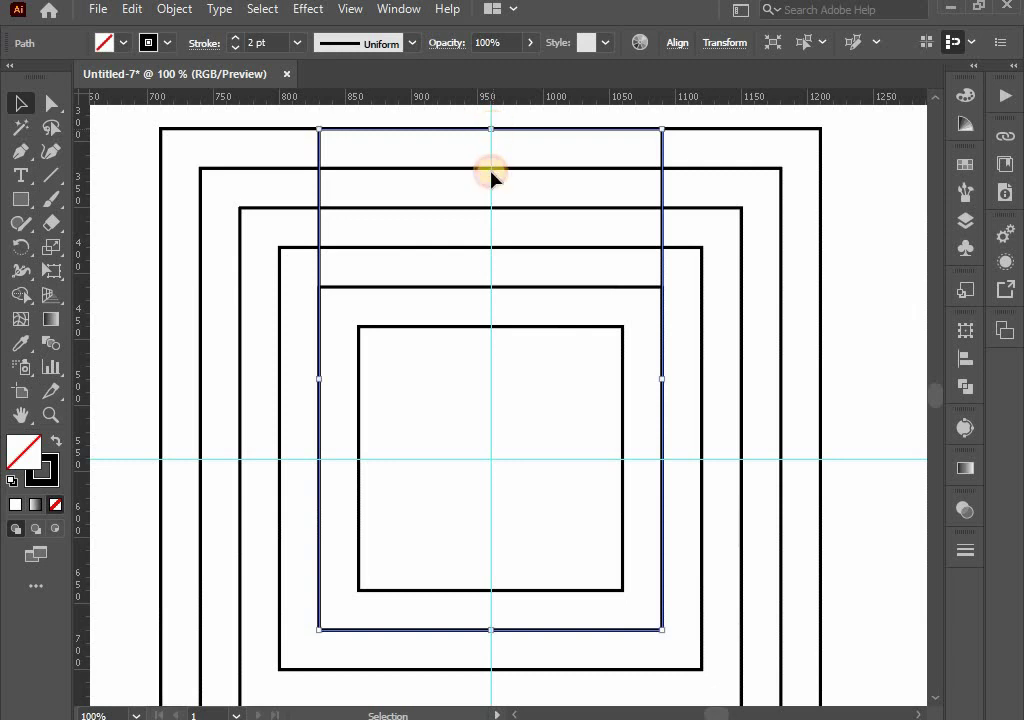
pyautogui.click(410, 158)
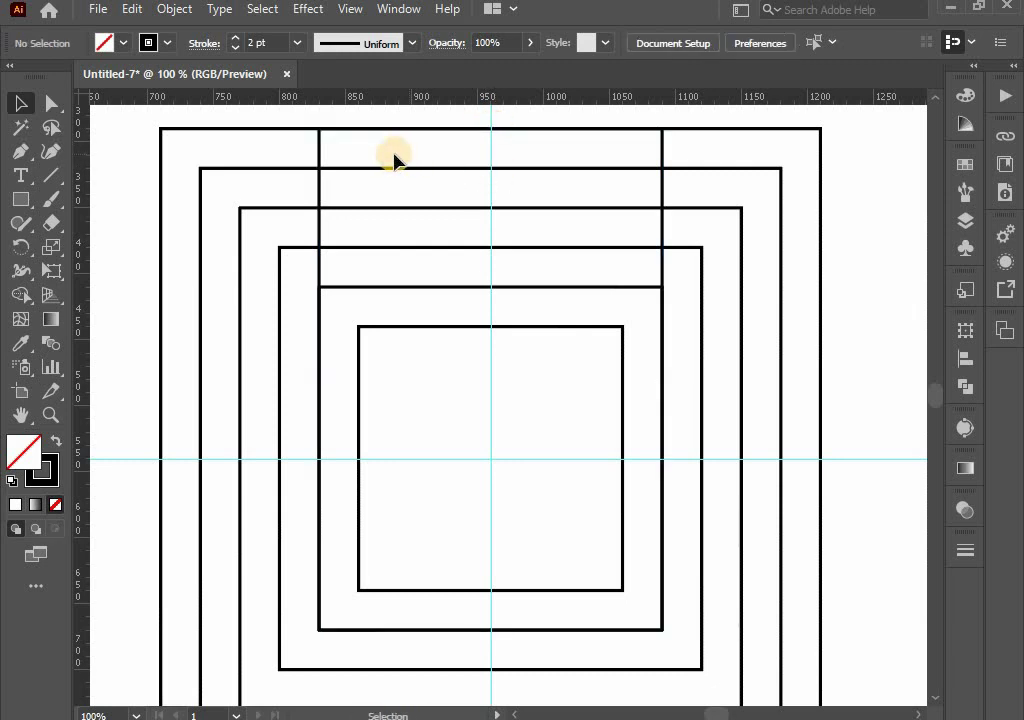
# Round the stretched copy's top corners to about 56.6 px
pyautogui.click(51, 102)
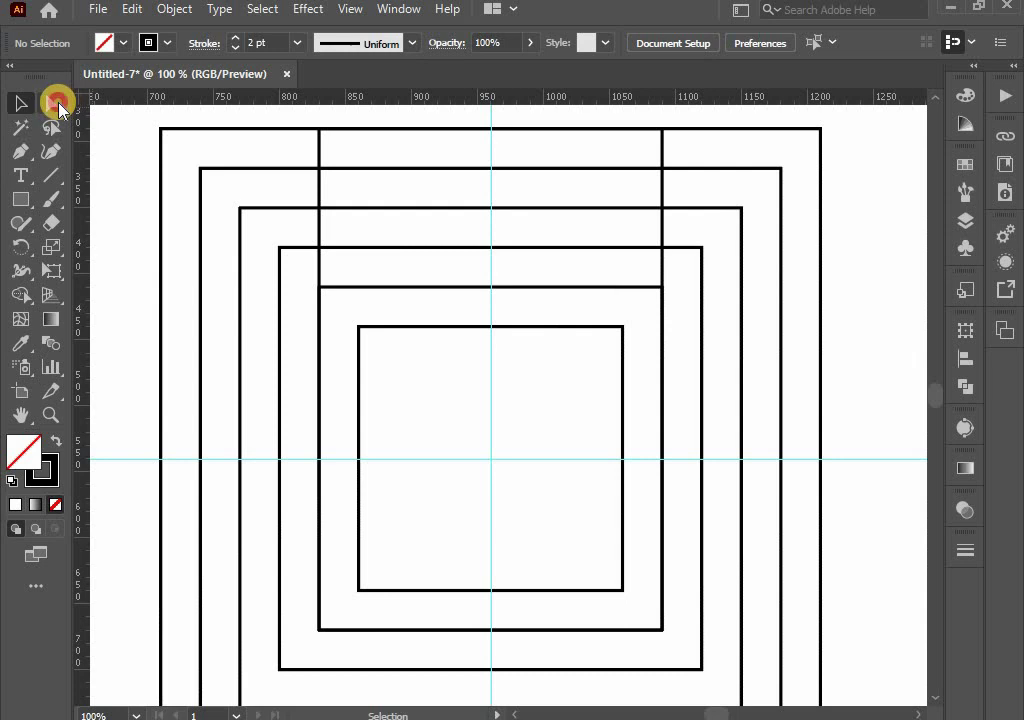
pyautogui.click(320, 138)
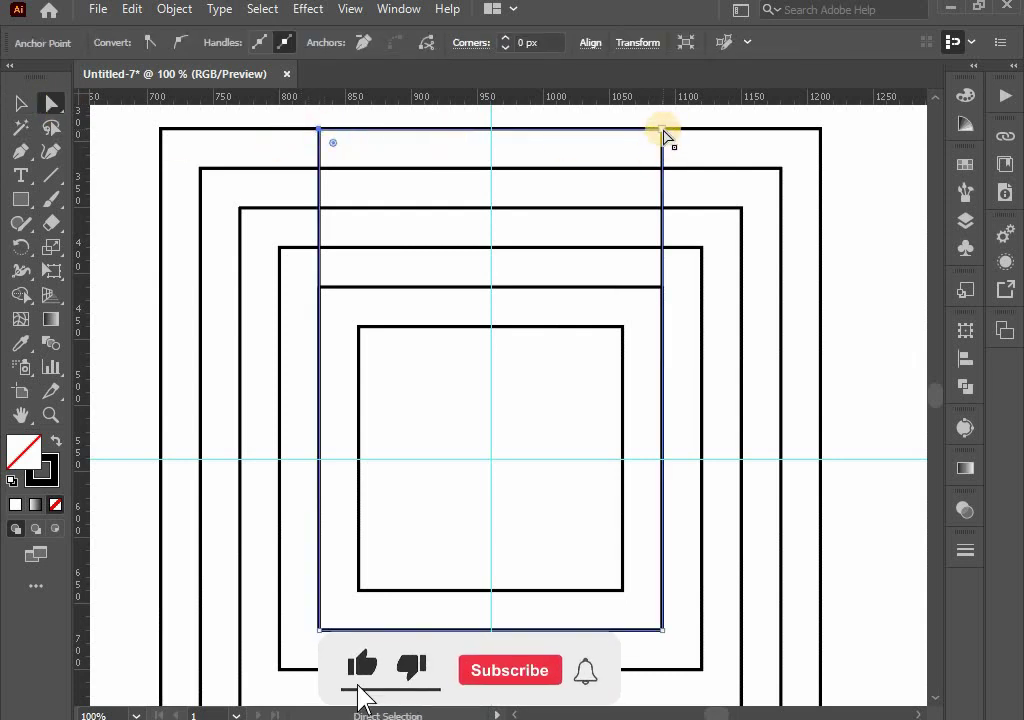
pyautogui.moveTo(650, 143); pyautogui.dragTo(591, 228)
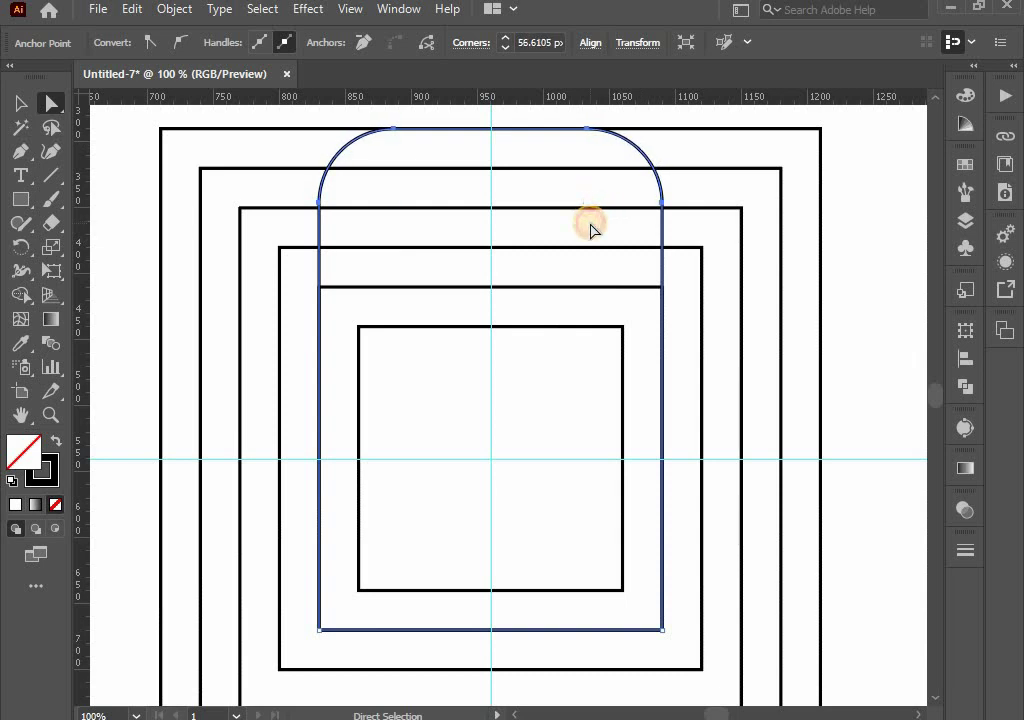
pyautogui.click(565, 262)
pyautogui.click(20, 103)
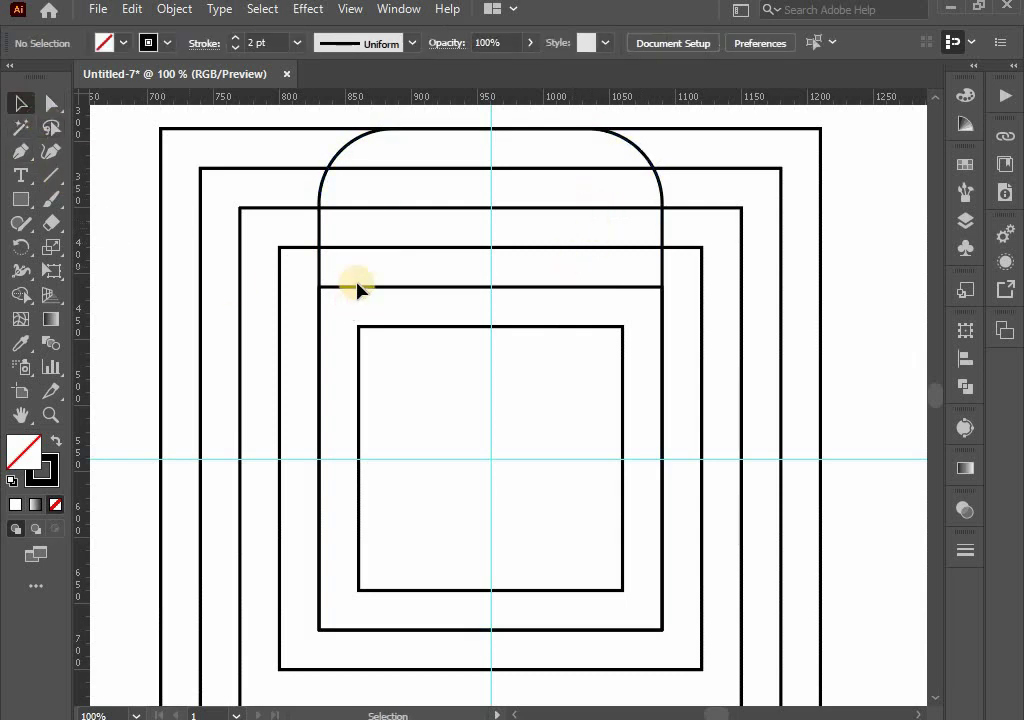
# Paste another copy of the second-innermost square, stretching its top to the second-outermost square
pyautogui.click(400, 288)
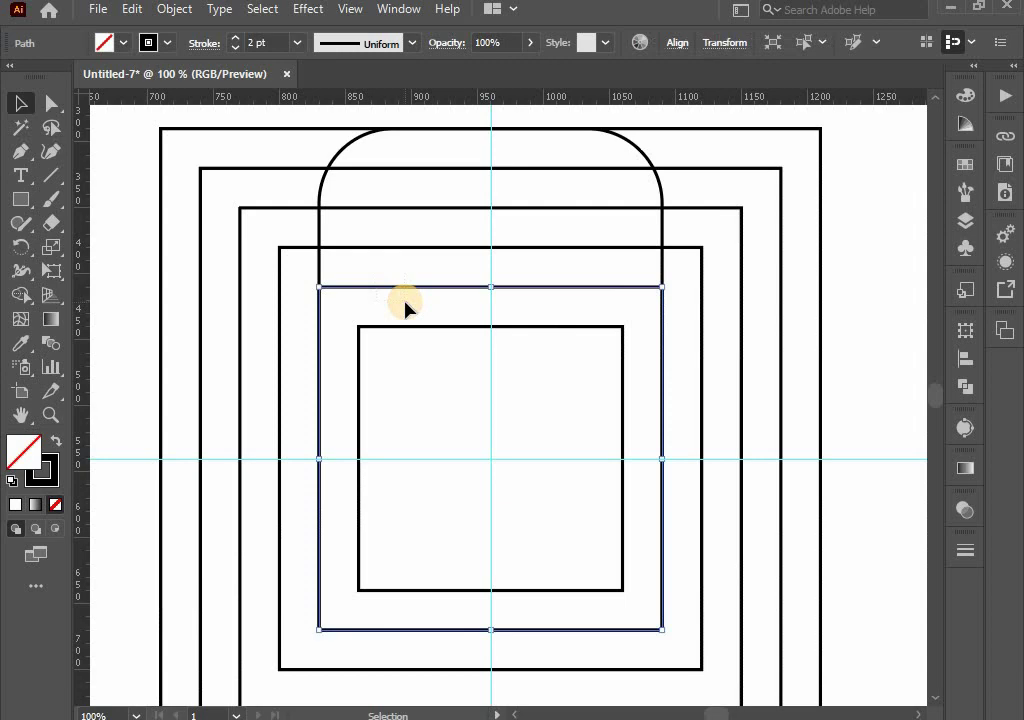
pyautogui.click(133, 9)
pyautogui.click(160, 104)
pyautogui.click(131, 9)
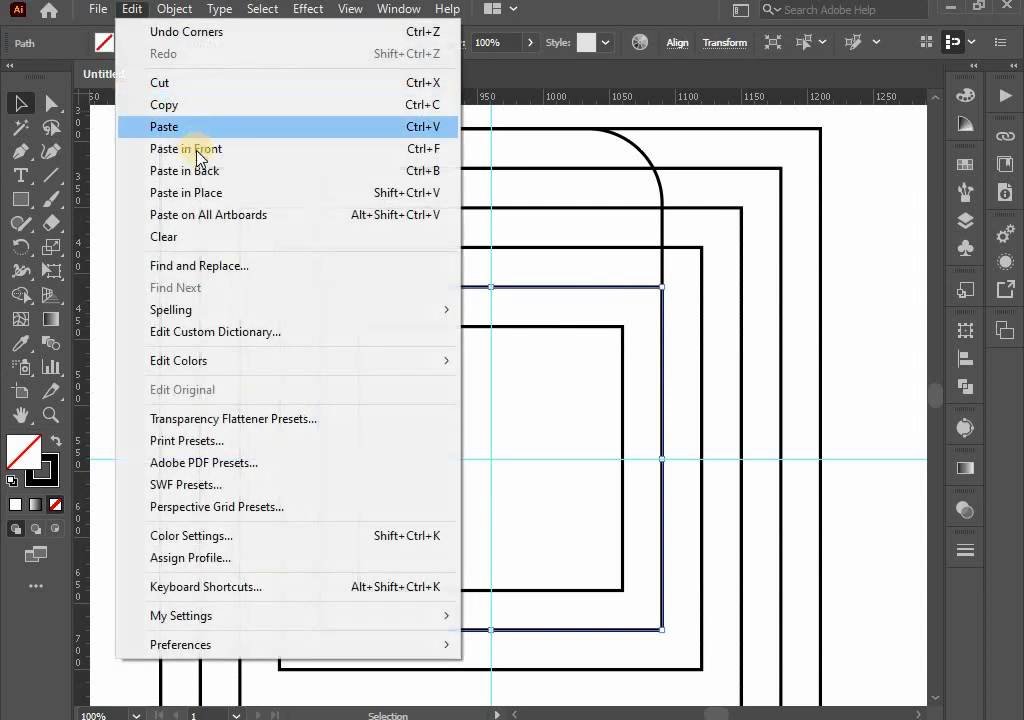
pyautogui.click(198, 150)
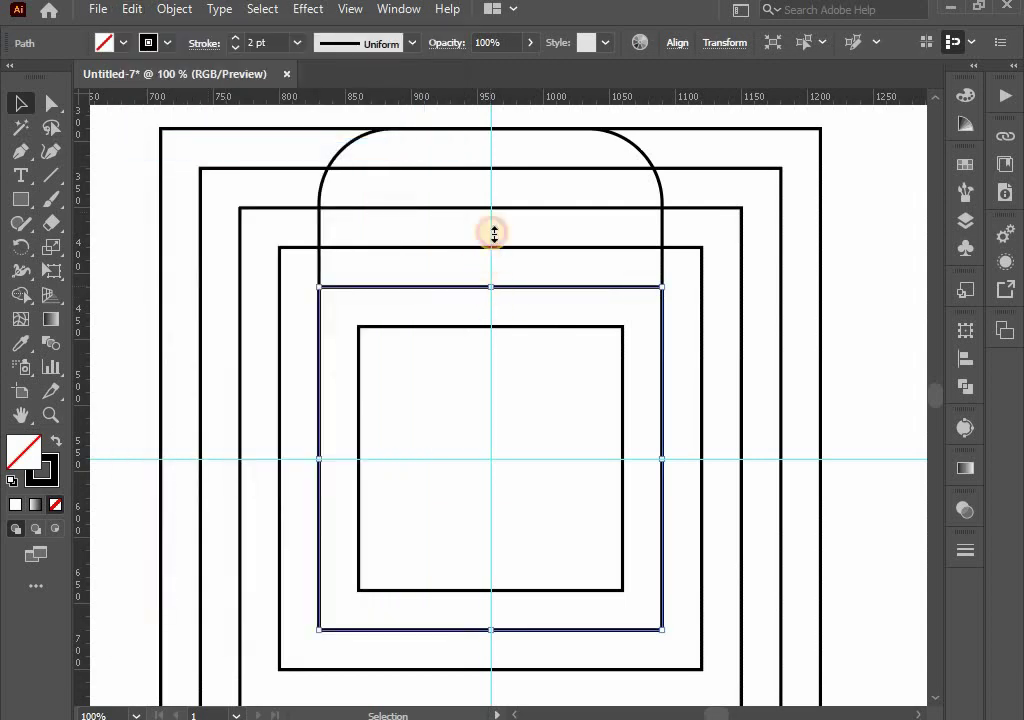
pyautogui.moveTo(494, 233); pyautogui.dragTo(492, 170)
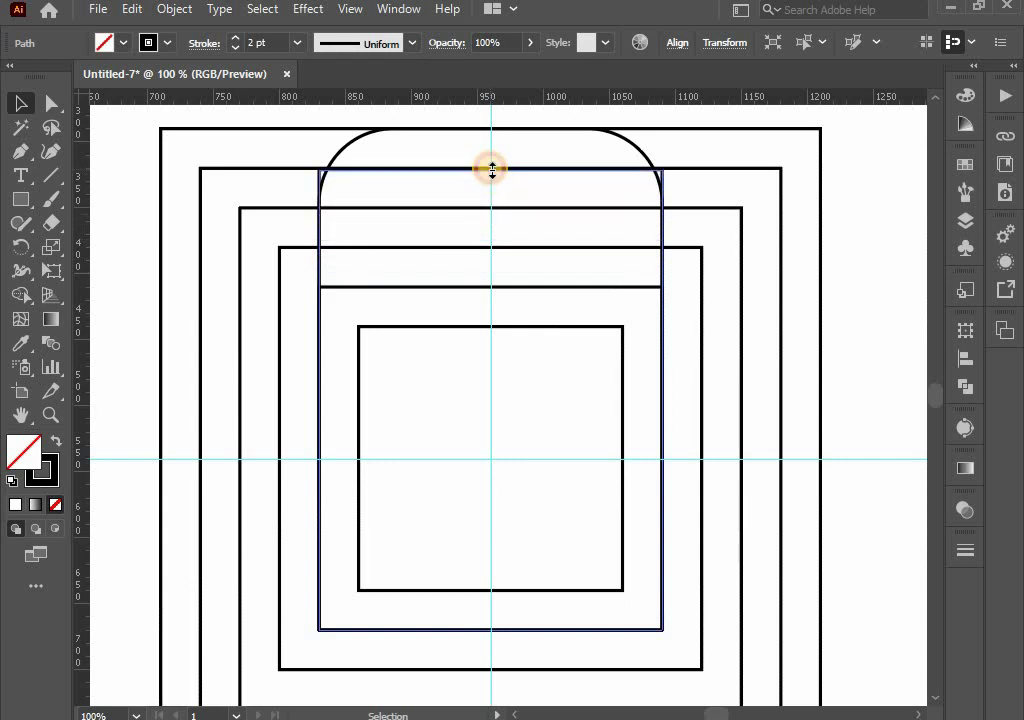
pyautogui.moveTo(492, 170); pyautogui.dragTo(492, 169)
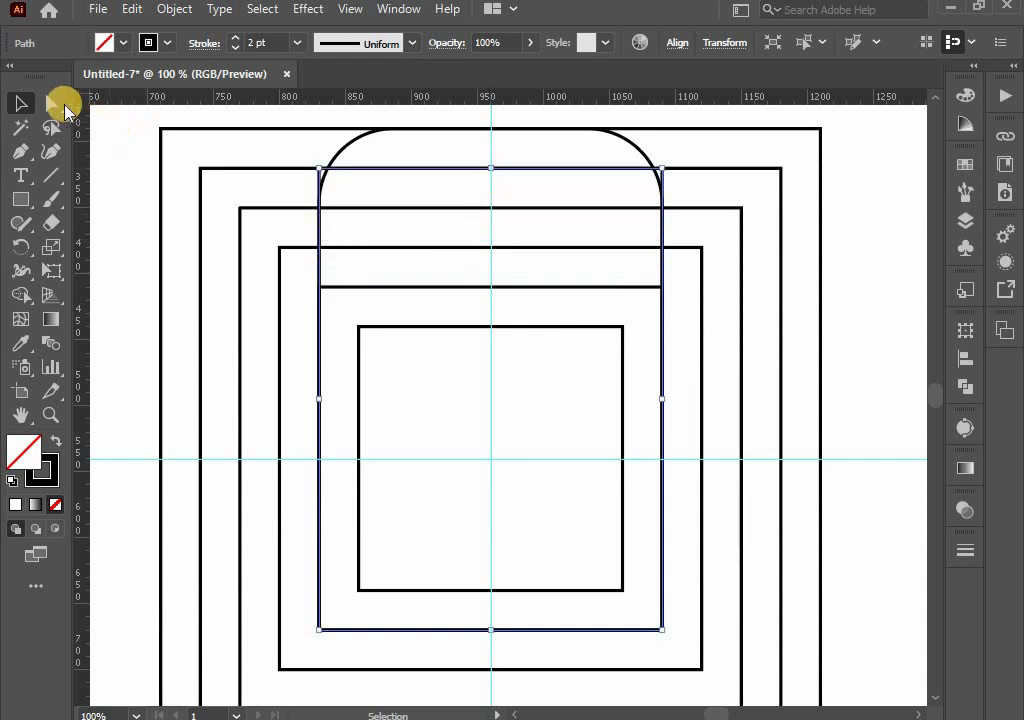
# Round the new copy's top corners to about 28.35 px
pyautogui.click(53, 104)
pyautogui.click(318, 172)
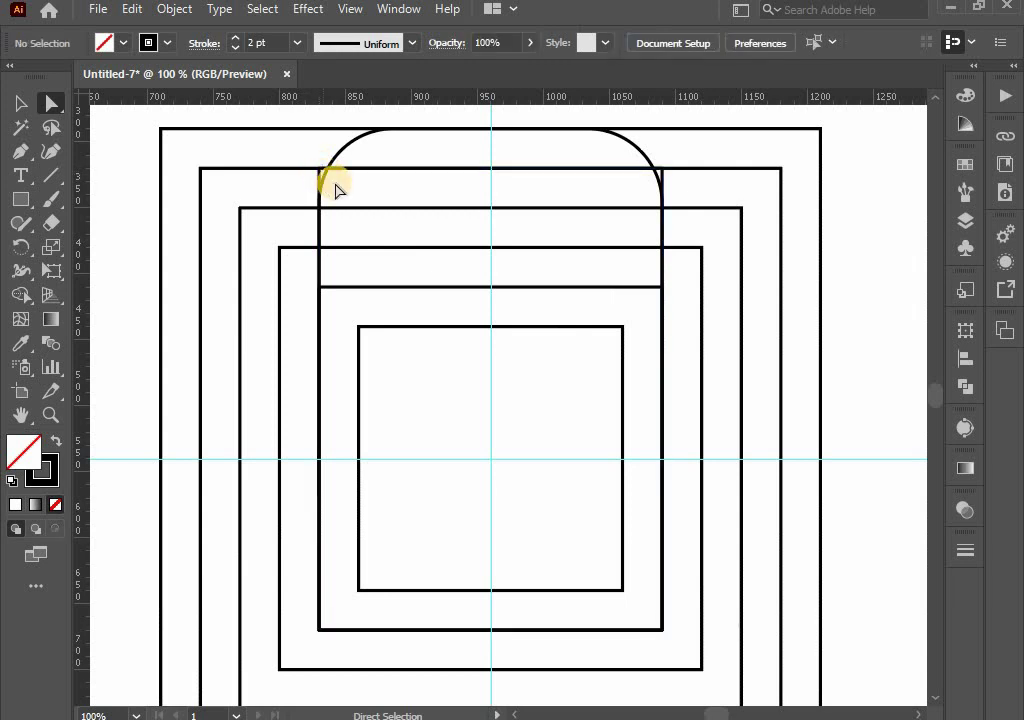
pyautogui.click(320, 177)
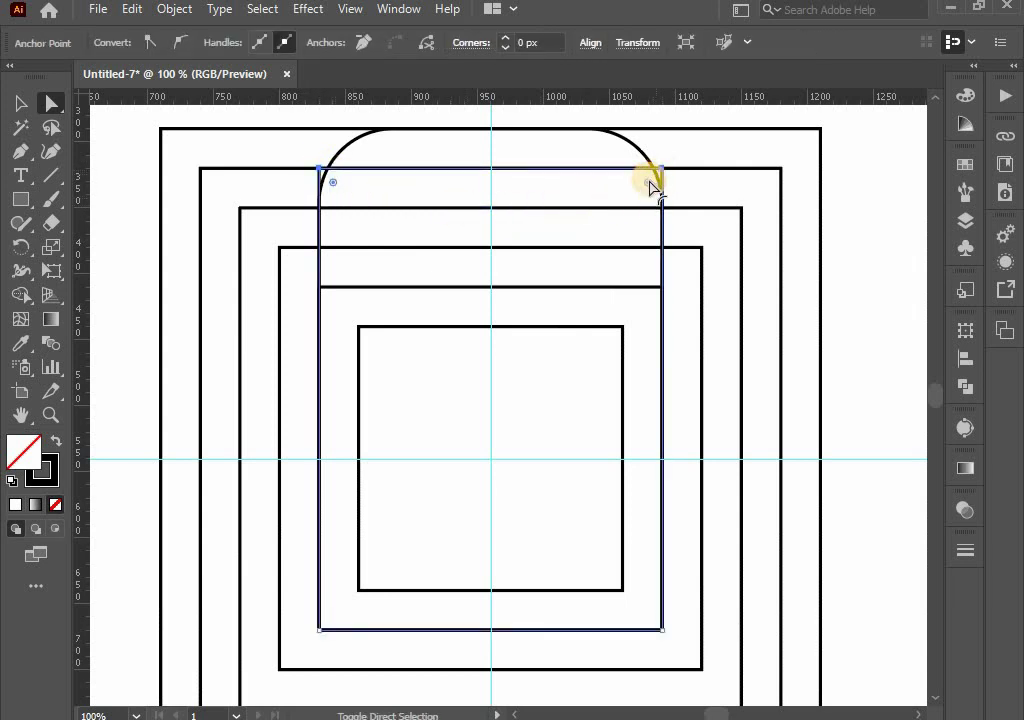
pyautogui.moveTo(645, 192); pyautogui.dragTo(623, 208)
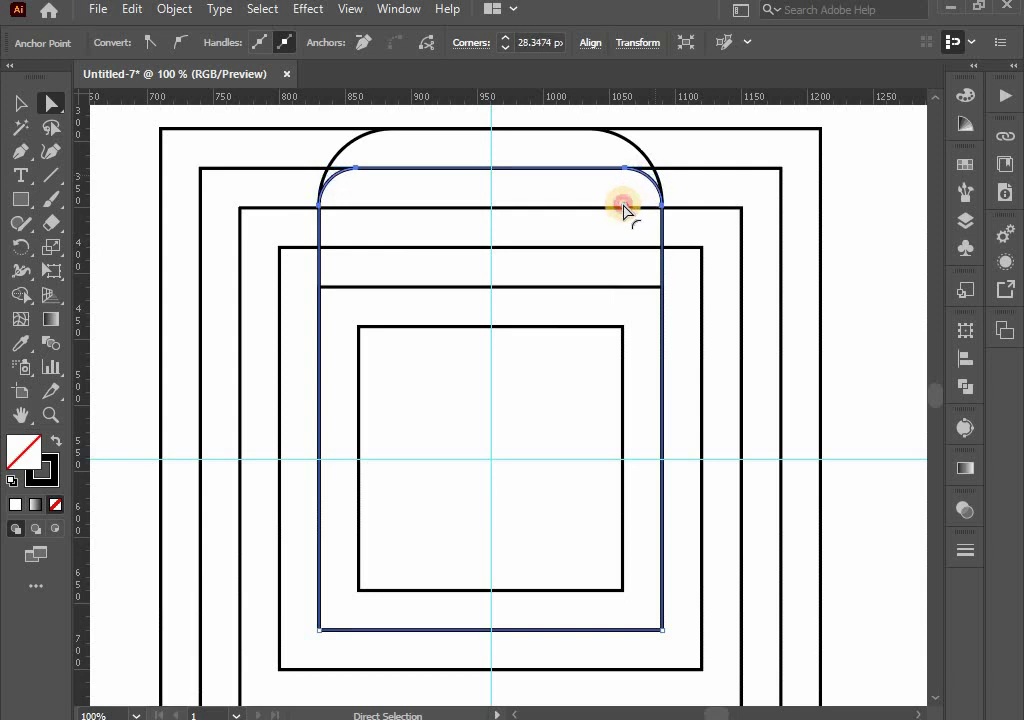
pyautogui.click(336, 219)
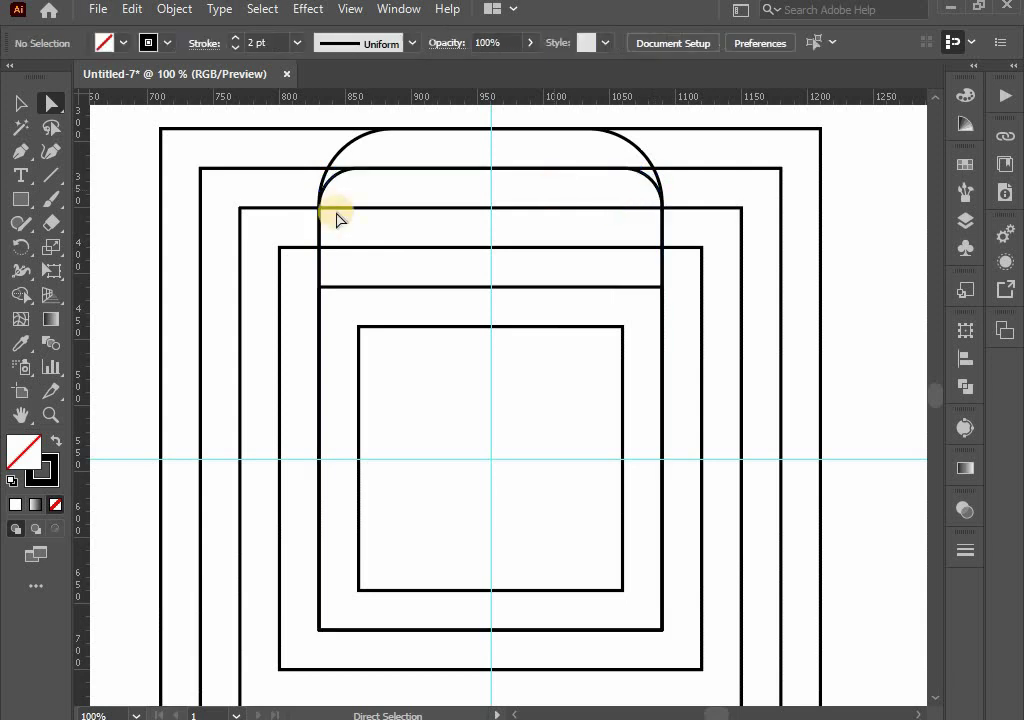
pyautogui.click(16, 103)
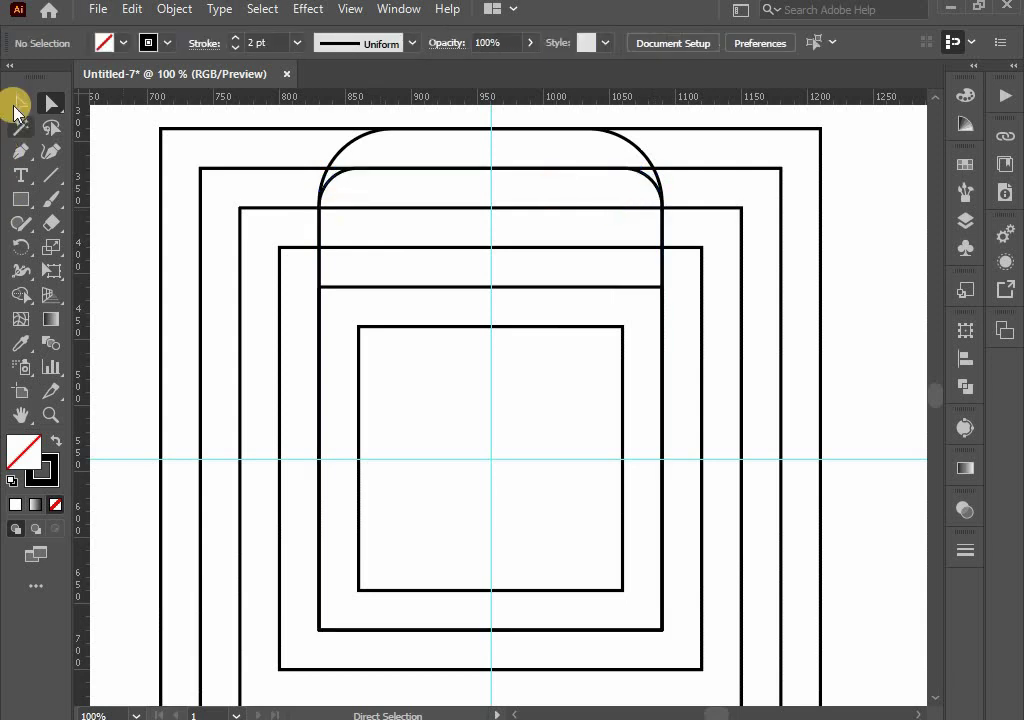
# Paste a copy of the fourth square in front and widen it left to the third square
pyautogui.click(284, 384)
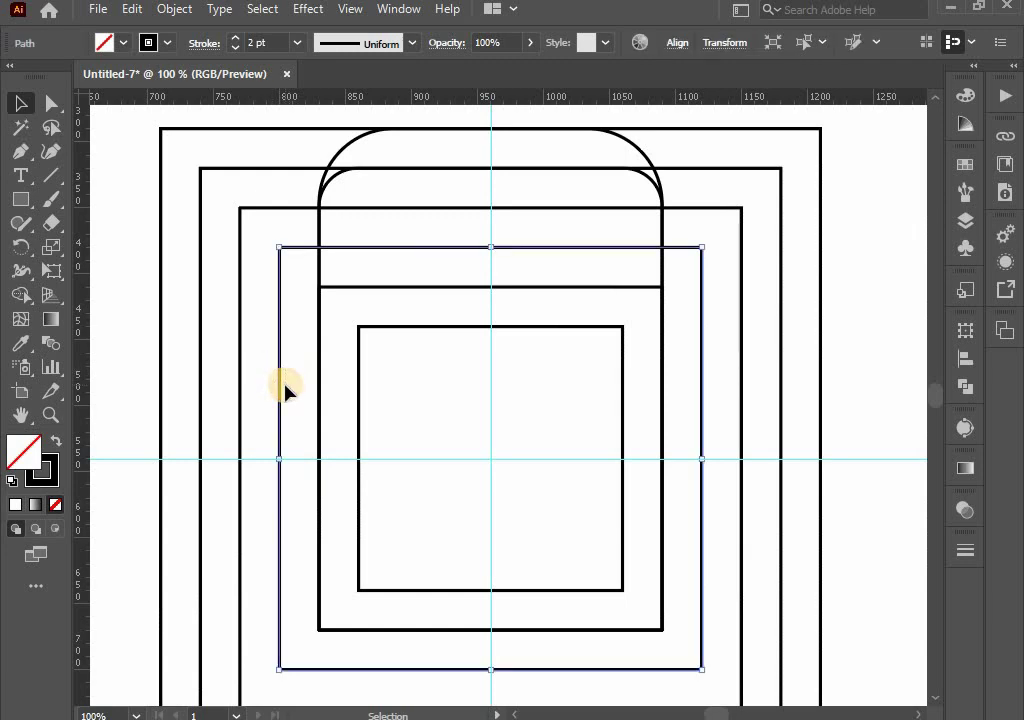
pyautogui.click(131, 9)
pyautogui.click(160, 105)
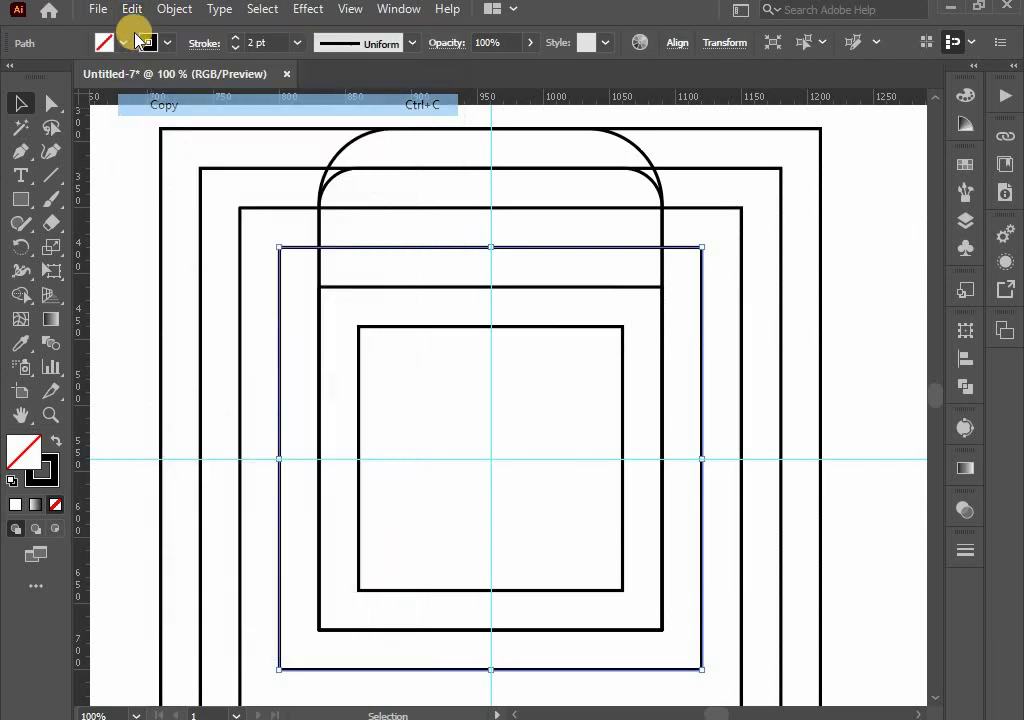
pyautogui.click(133, 12)
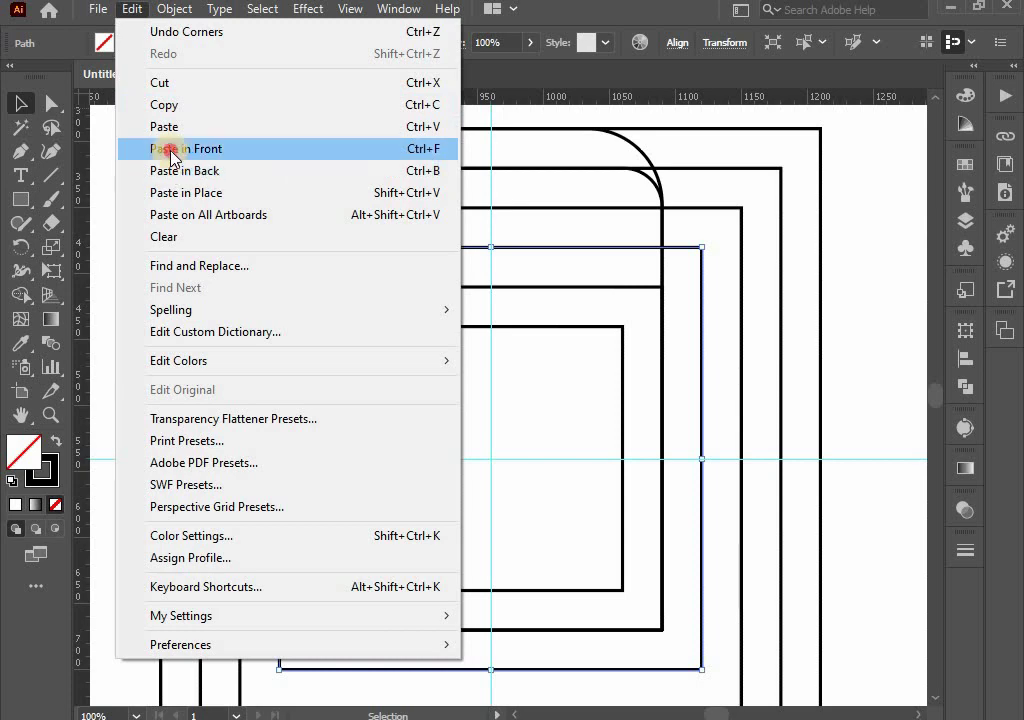
pyautogui.click(158, 148)
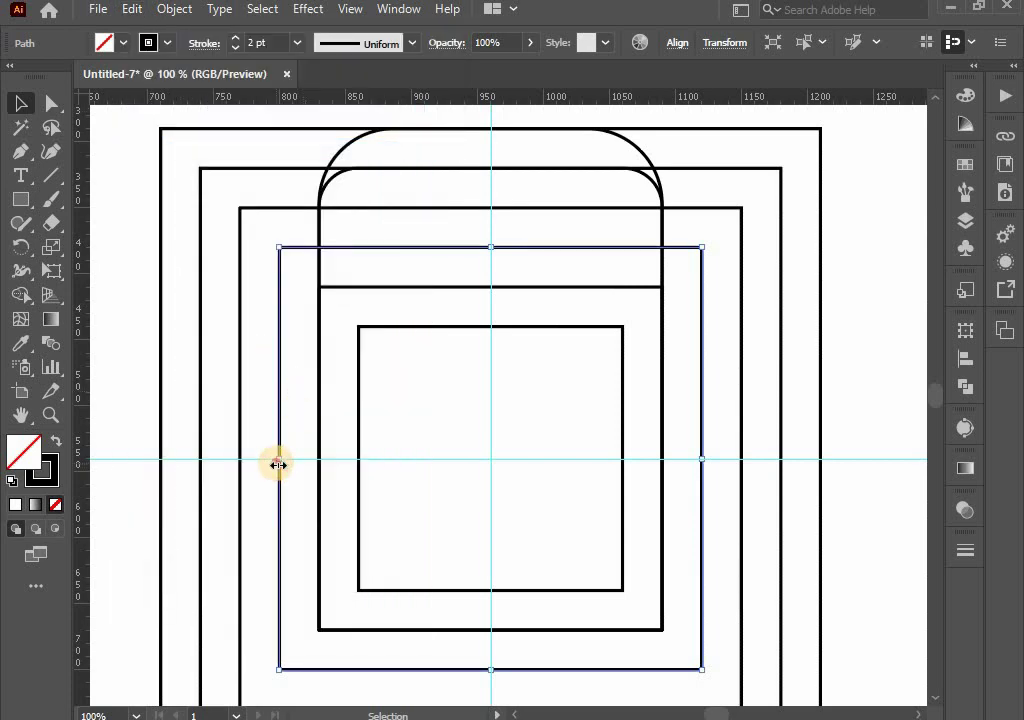
pyautogui.moveTo(278, 464); pyautogui.dragTo(239, 464)
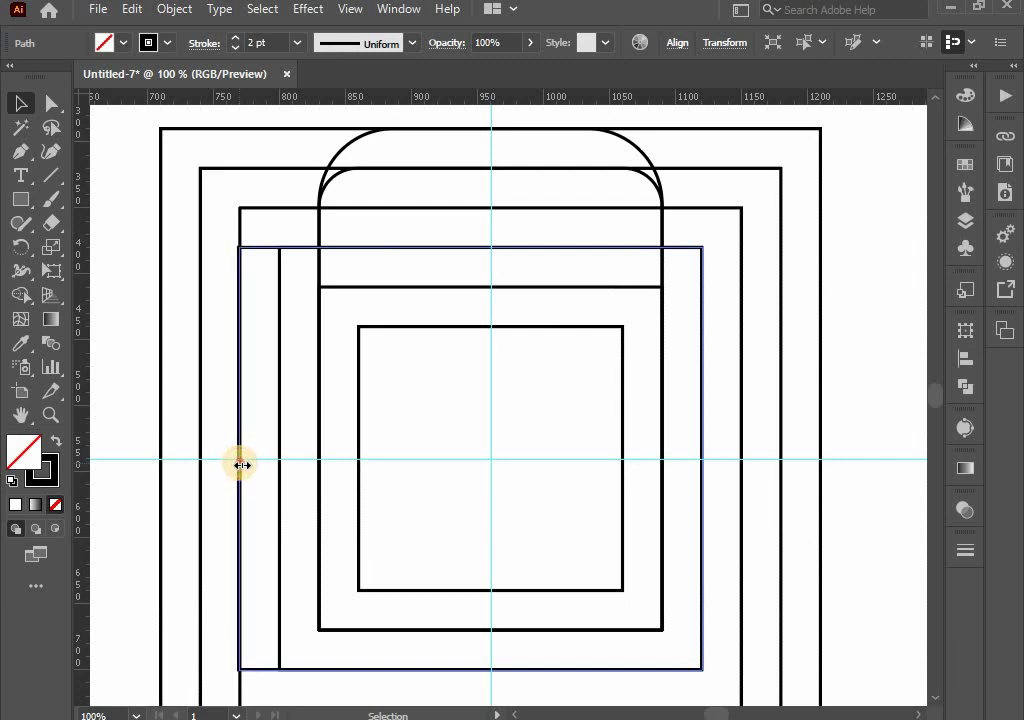
# Round the copy's two left corners to about 32.89 px
pyautogui.click(51, 103)
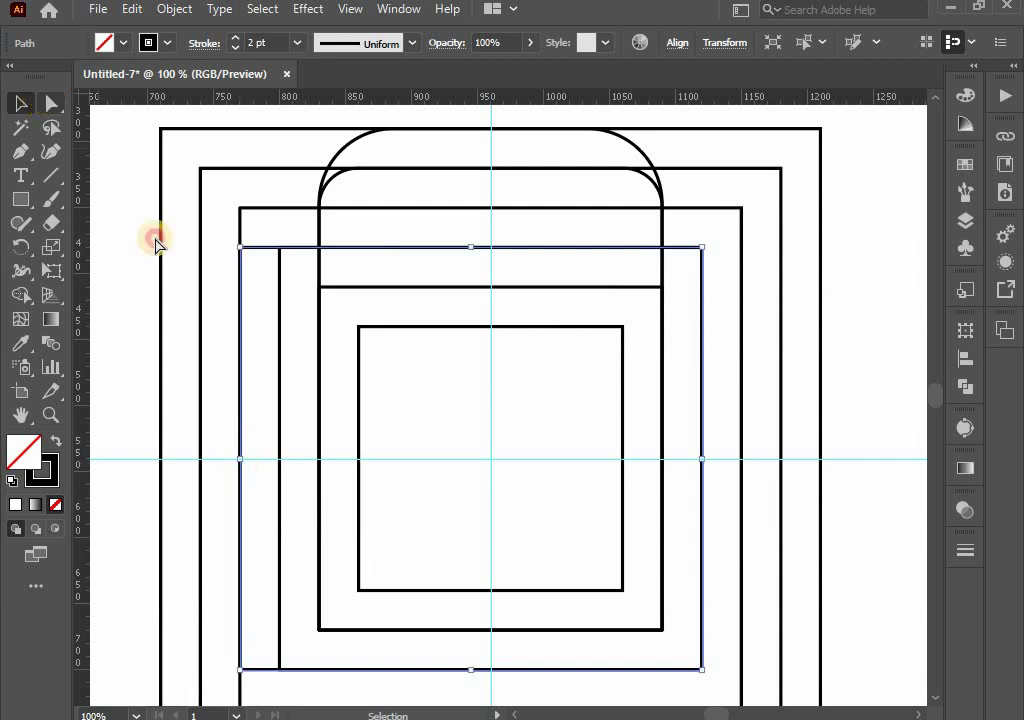
pyautogui.click(240, 248)
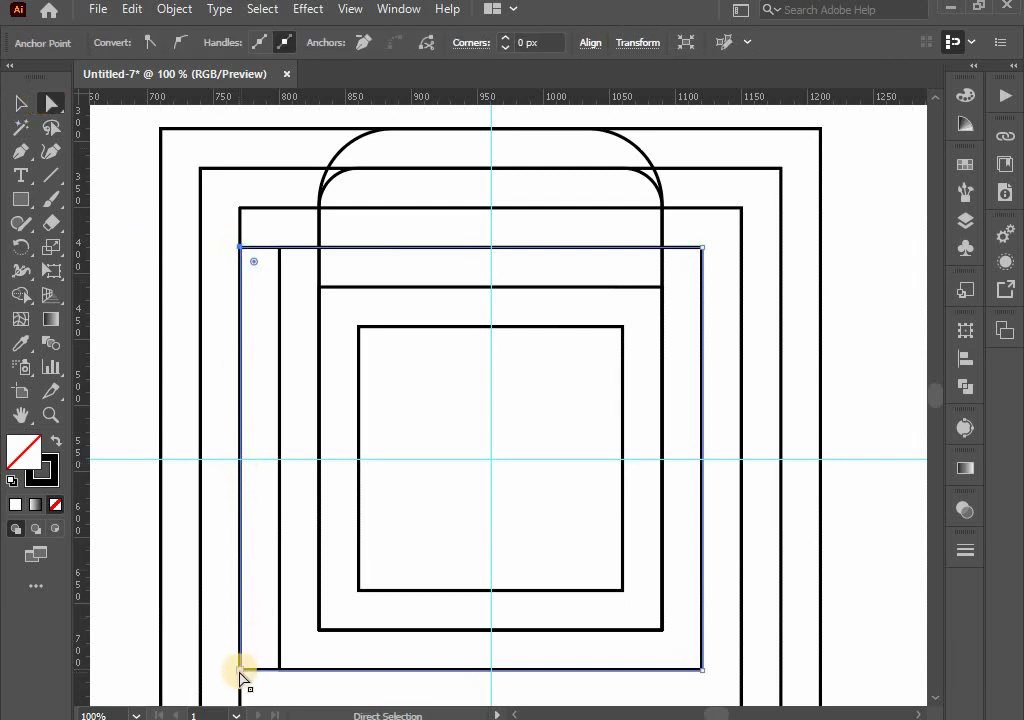
pyautogui.keyDown('shift'); pyautogui.click(240, 669); pyautogui.keyUp('shift')
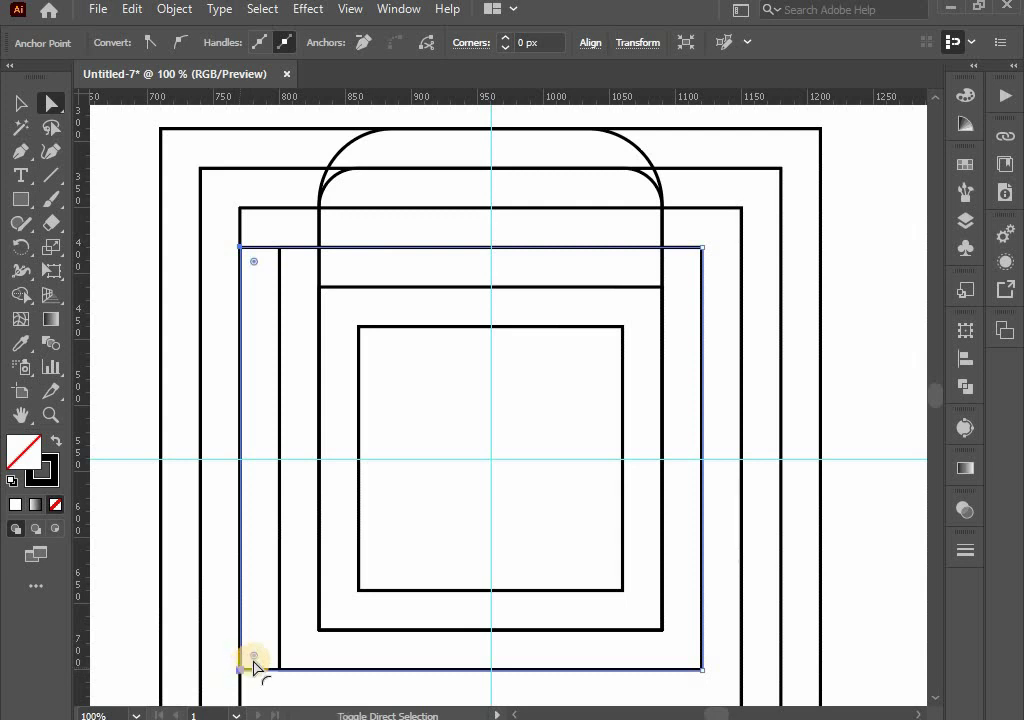
pyautogui.moveTo(253, 655)
pyautogui.mouseDown()
pyautogui.moveTo(290, 640)
pyautogui.moveTo(281, 635)
pyautogui.moveTo(312, 637)
pyautogui.mouseUp()
pyautogui.click(142, 224)
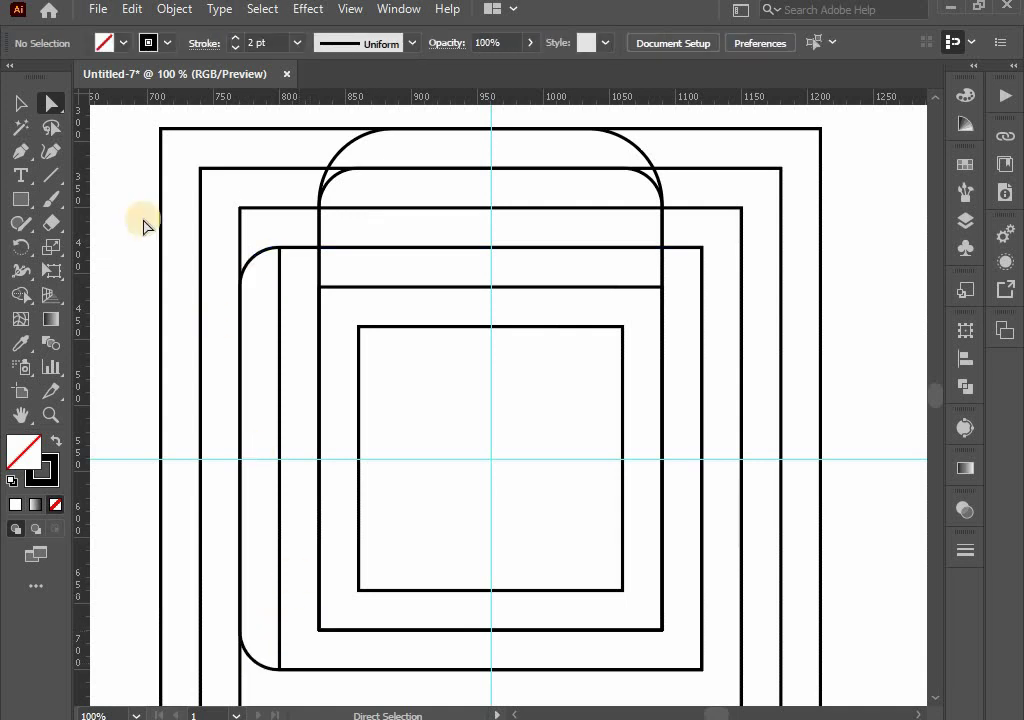
pyautogui.click(21, 104)
# Paste an in-place copy of the third square and select its left corner points
pyautogui.click(273, 233)
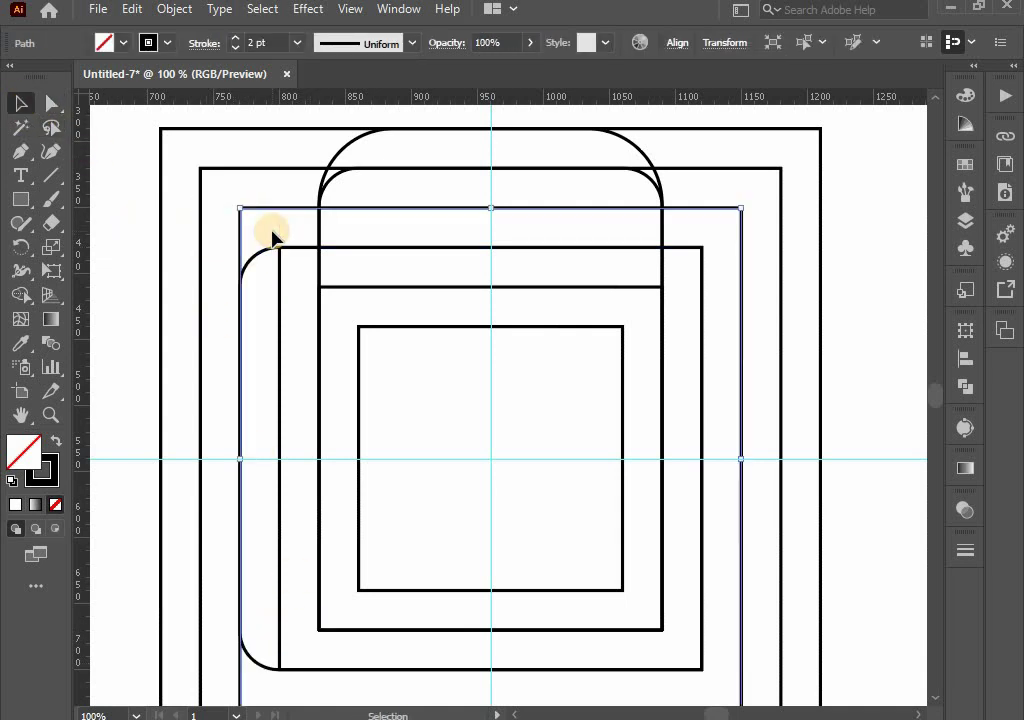
pyautogui.click(131, 9)
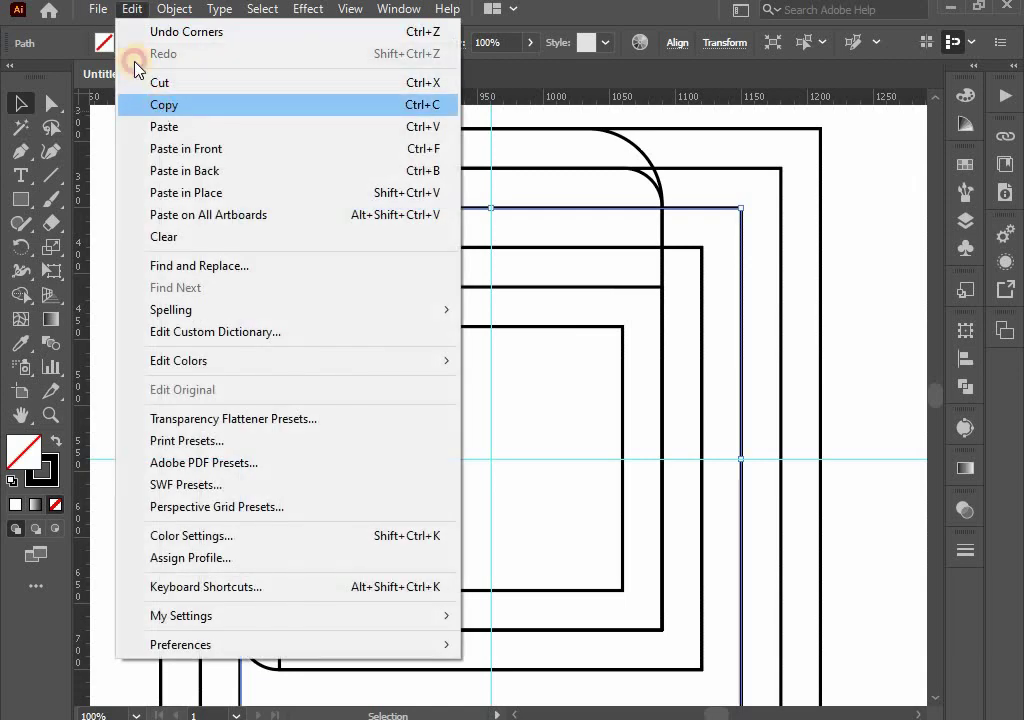
pyautogui.click(131, 9)
pyautogui.click(213, 200)
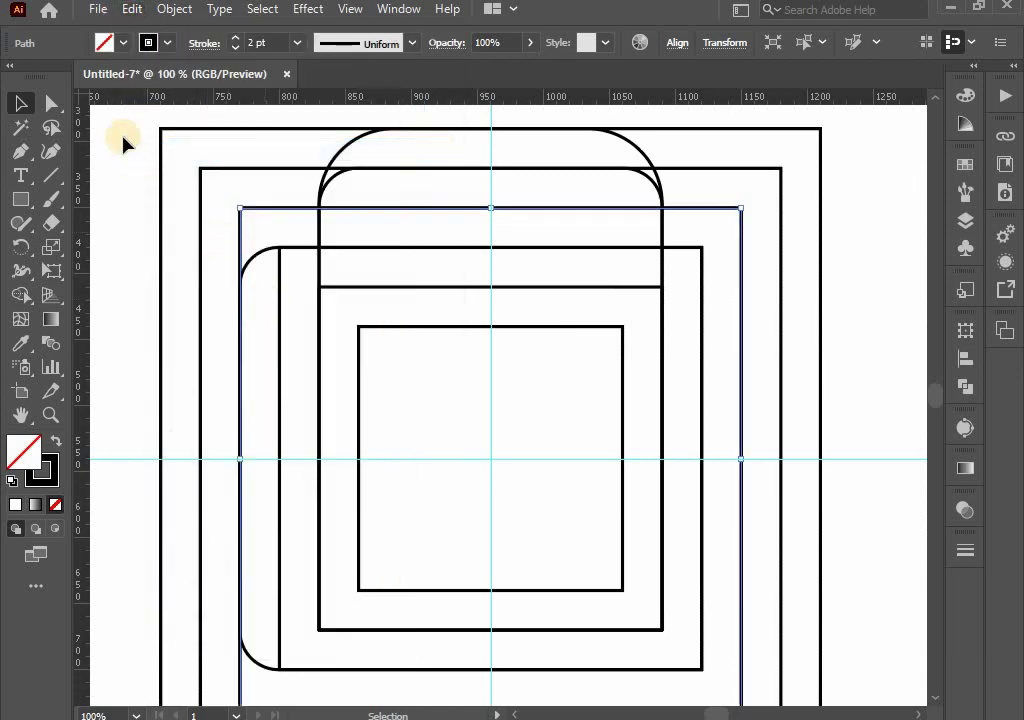
pyautogui.click(51, 103)
pyautogui.click(242, 466)
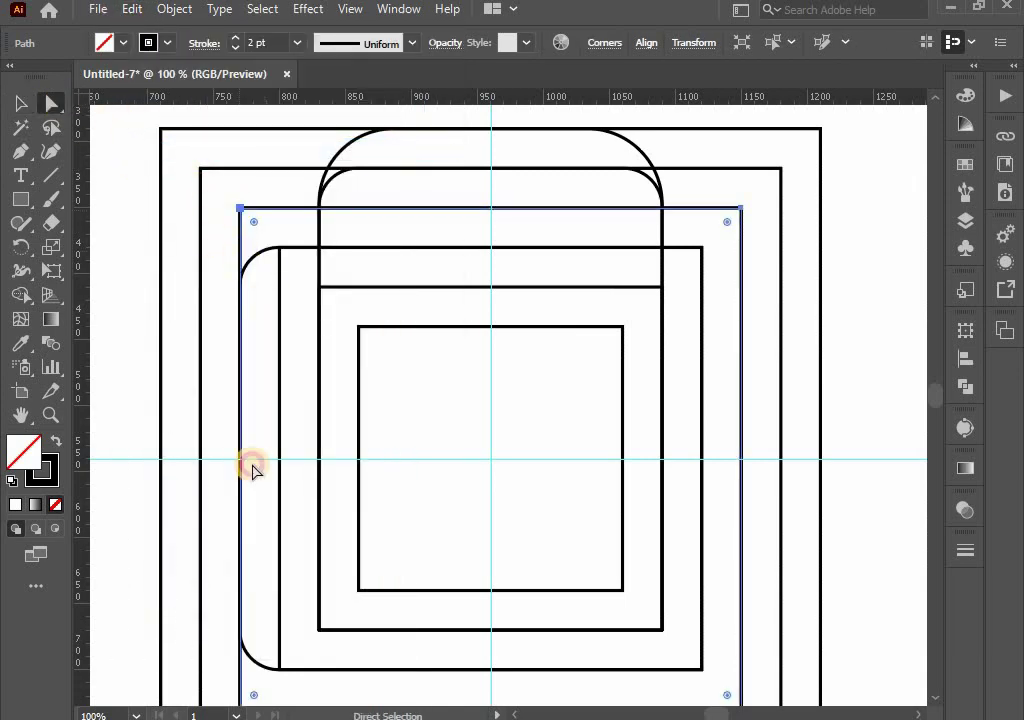
pyautogui.scroll(-1, 280, 640)
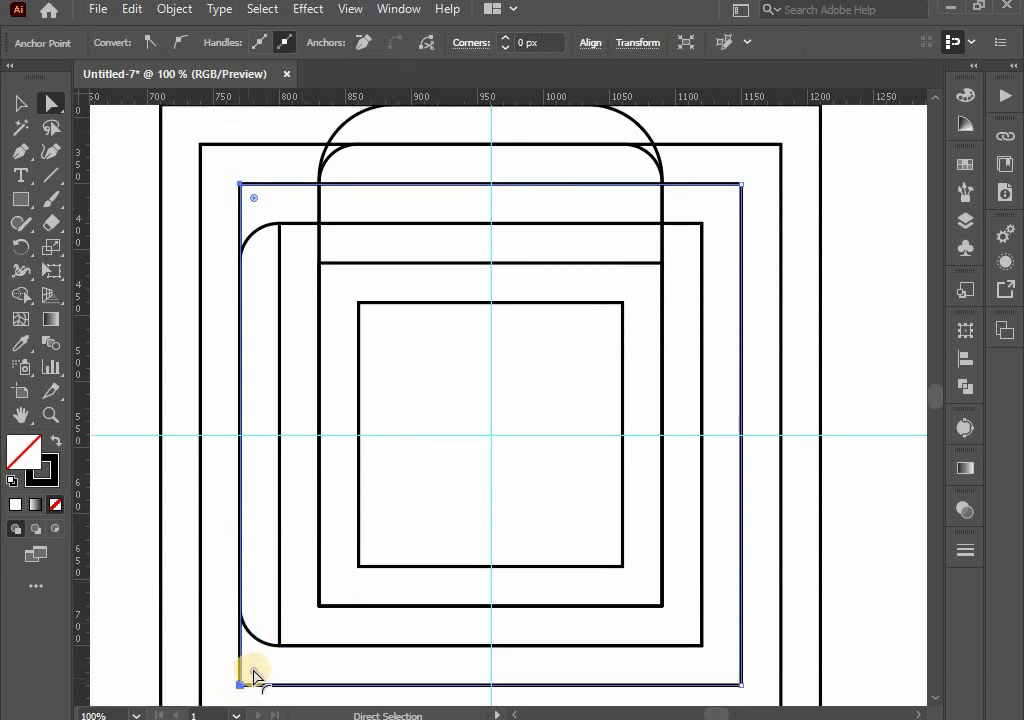
# Round the copy's left corners to about 55.09 px and recentre the design in view
pyautogui.moveTo(254, 671)
pyautogui.mouseDown()
pyautogui.moveTo(345, 655)
pyautogui.moveTo(343, 646)
pyautogui.mouseUp()
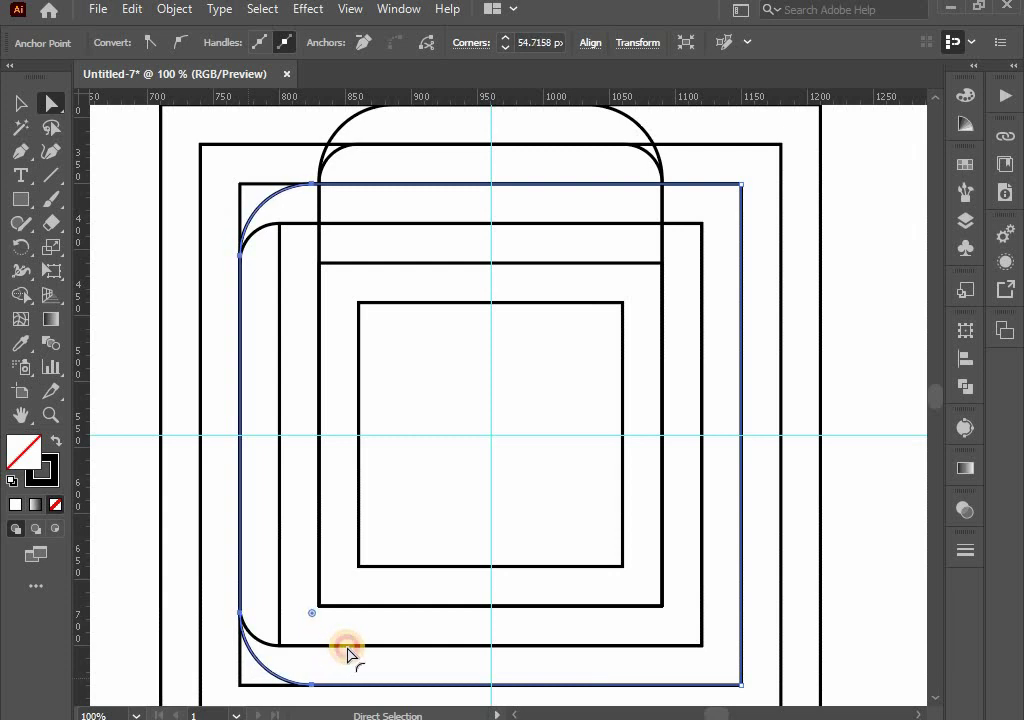
pyautogui.click(405, 507)
pyautogui.scroll(-1, 407, 511)
pyautogui.moveTo(407, 511)
pyautogui.mouseDown()
pyautogui.moveTo(407, 471)
pyautogui.moveTo(416, 475)
pyautogui.mouseUp()
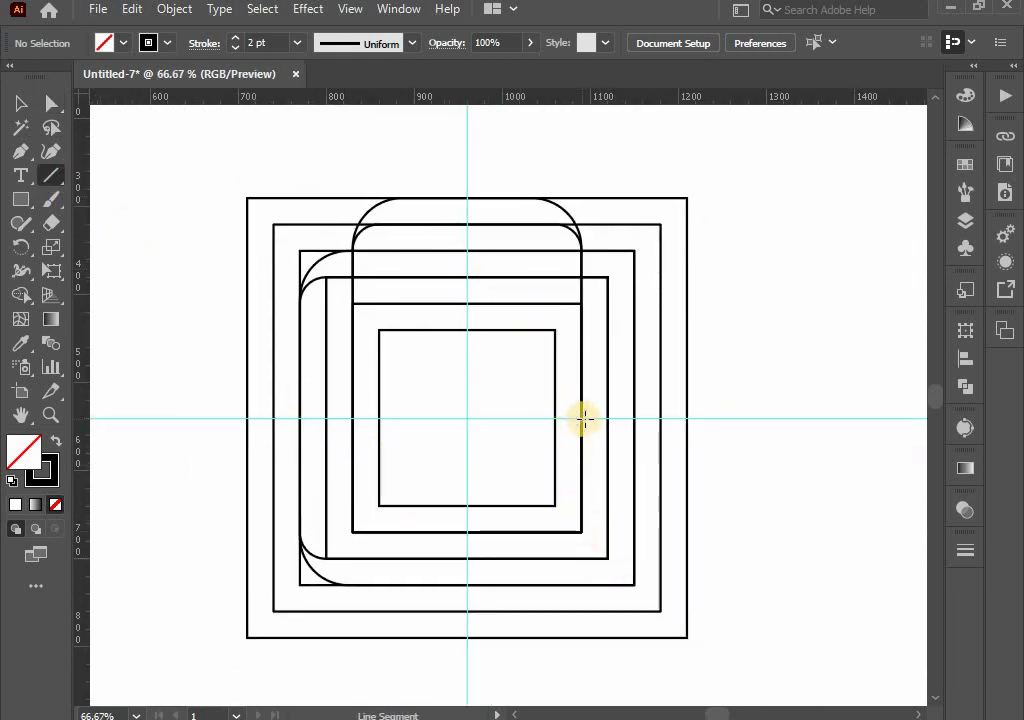
# Draw a vertical line up along the square's right edge, past the design's top
pyautogui.moveTo(581, 418); pyautogui.dragTo(581, 122)
pyautogui.click(20, 103)
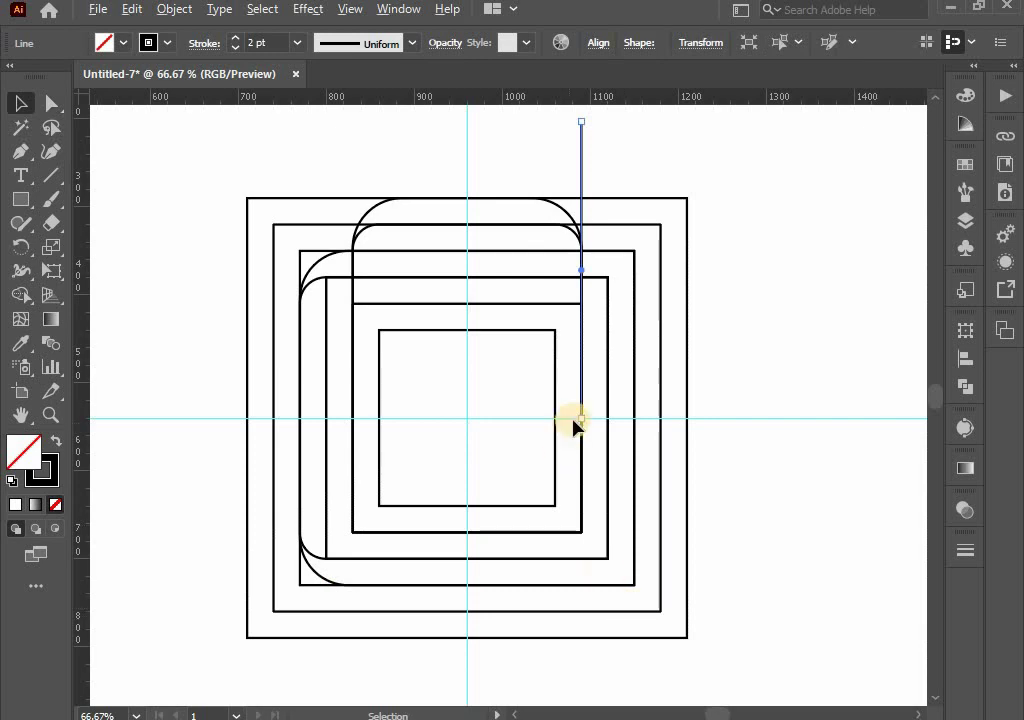
pyautogui.scroll(5, 578, 425)
pyautogui.scroll(3, 578, 425)
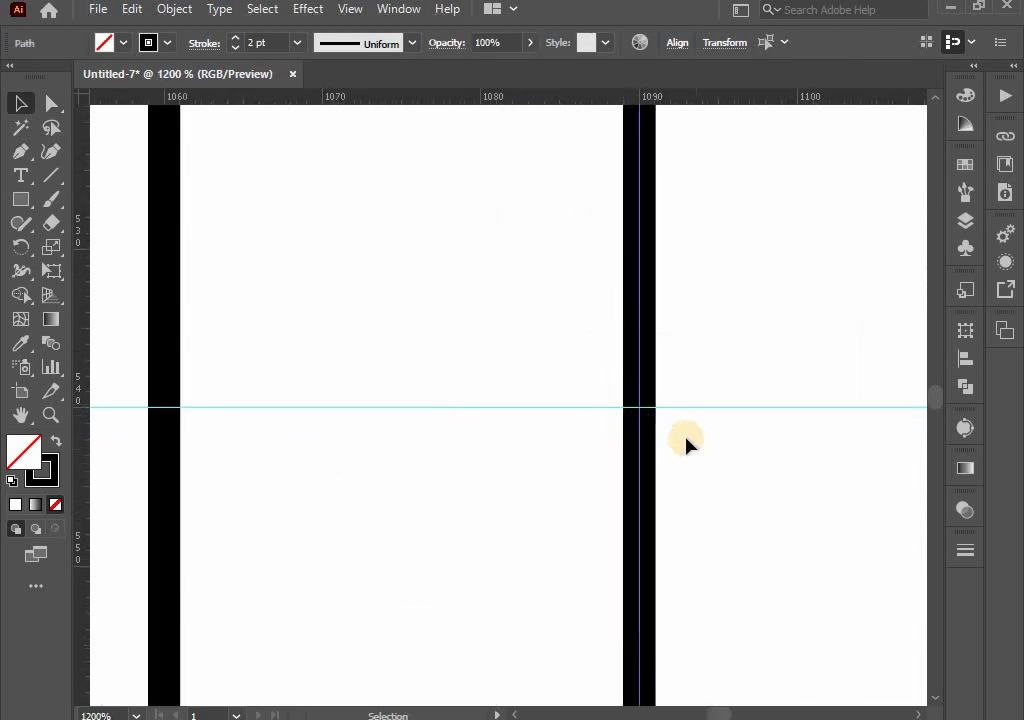
pyautogui.scroll(-3, 672, 383)
pyautogui.scroll(-1, 670, 384)
pyautogui.moveTo(665, 416)
pyautogui.mouseDown()
pyautogui.moveTo(601, 469)
pyautogui.moveTo(604, 503)
pyautogui.mouseUp()
pyautogui.scroll(-2, 601, 469)
# Copy and paste the line in front, then move the copy left onto the innermost square's edge
pyautogui.click(590, 247)
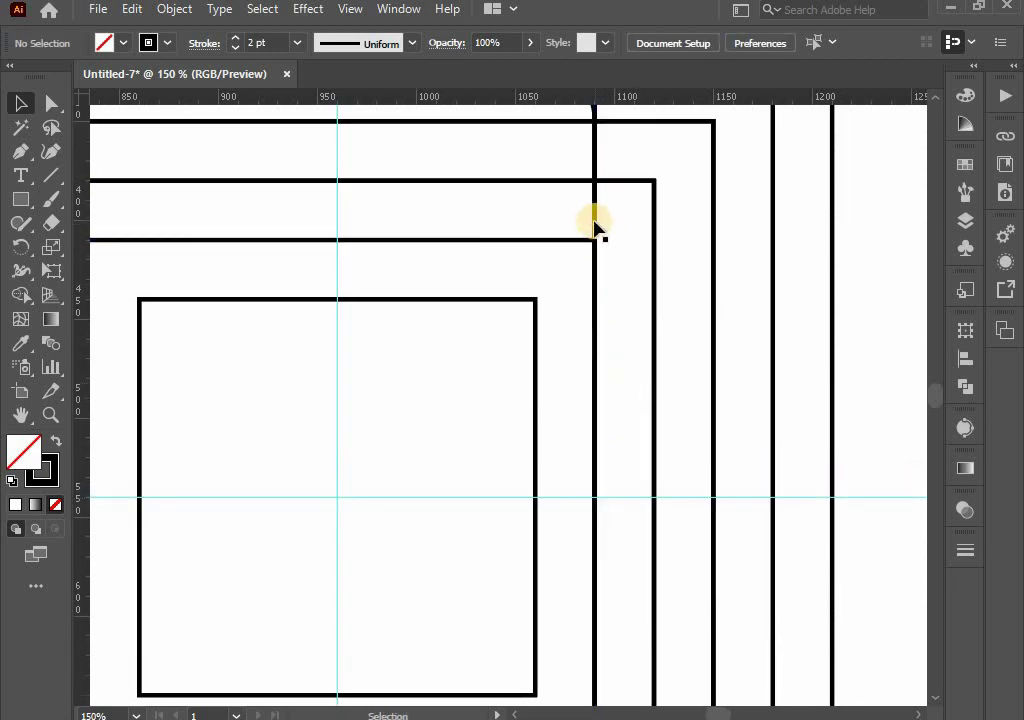
pyautogui.click(594, 222)
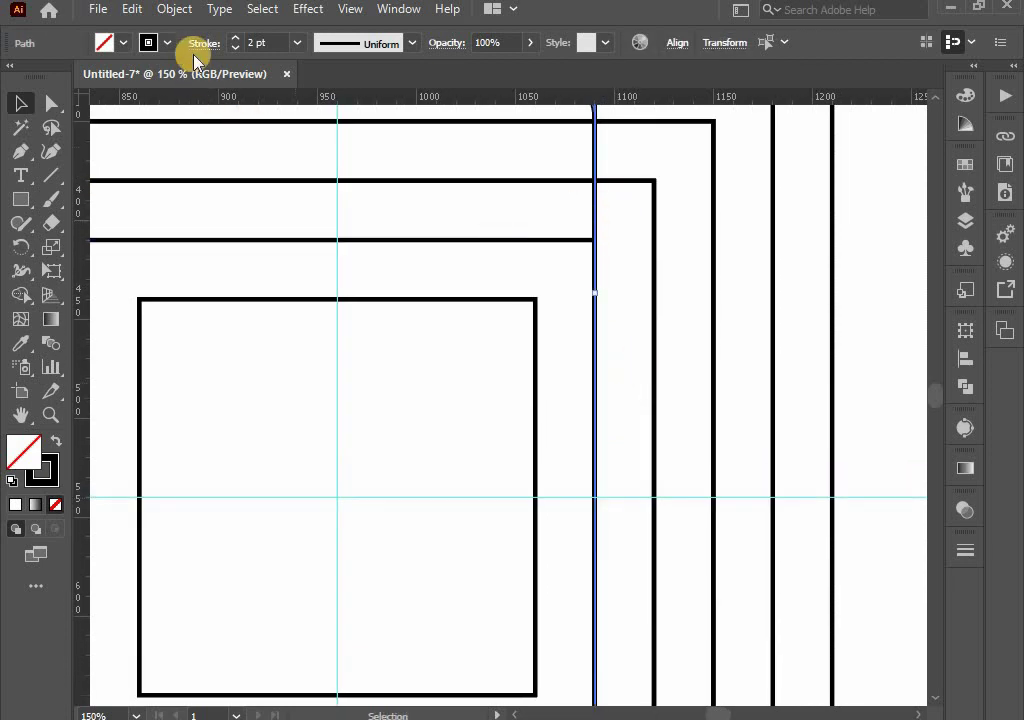
pyautogui.click(132, 9)
pyautogui.click(155, 104)
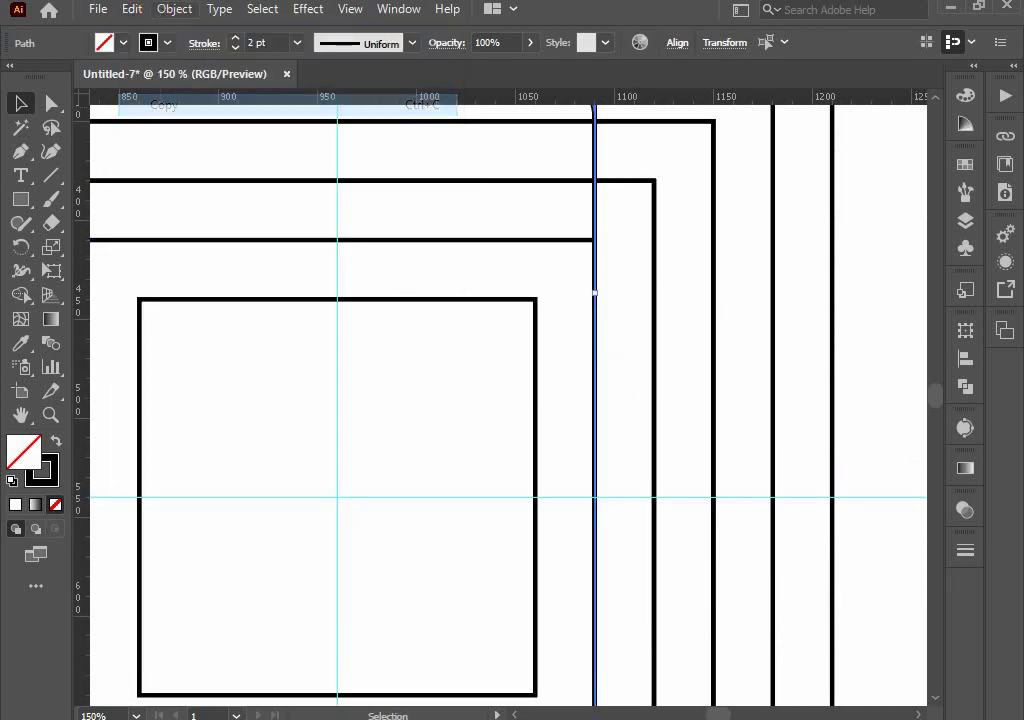
pyautogui.click(132, 10)
pyautogui.click(174, 148)
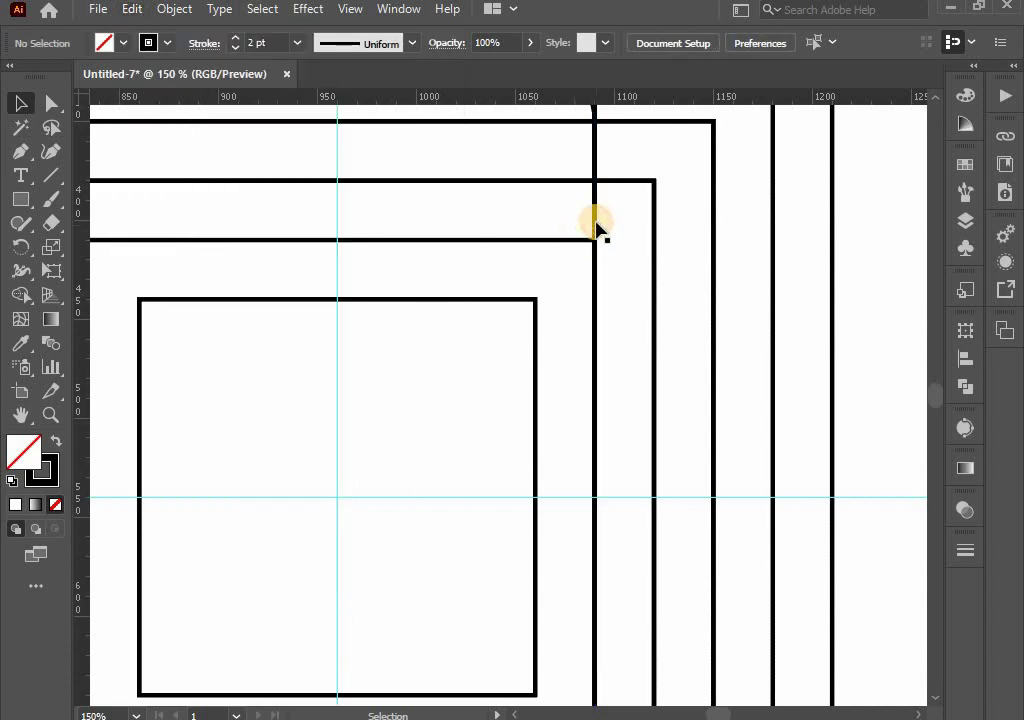
pyautogui.moveTo(594, 230); pyautogui.dragTo(536, 234)
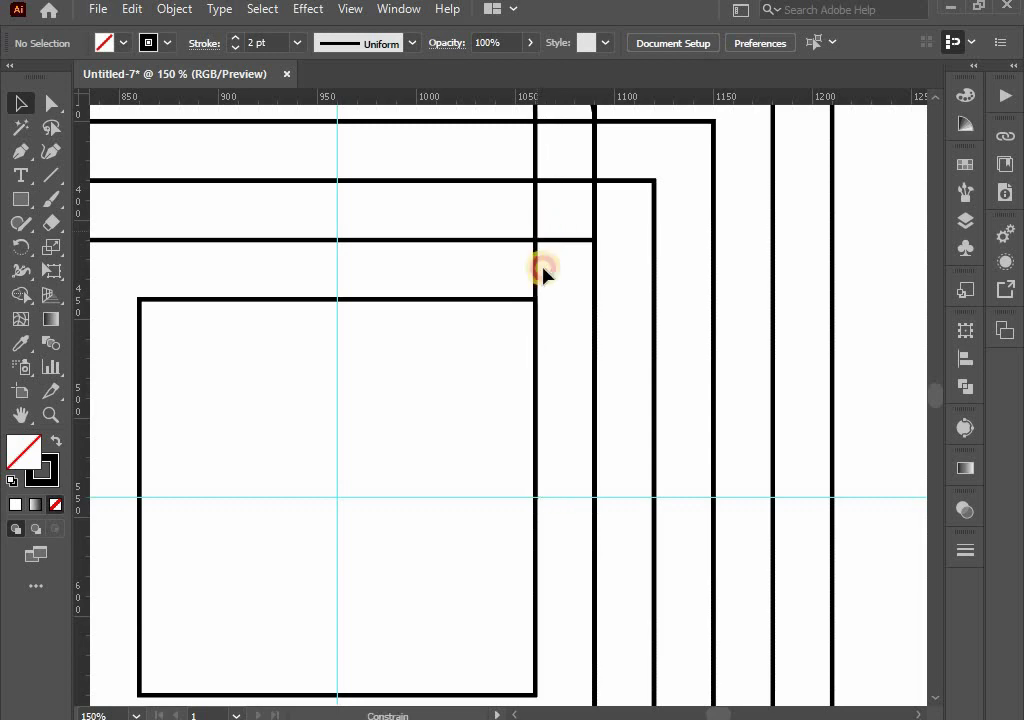
pyautogui.scroll(2, 551, 519)
pyautogui.scroll(2, 551, 519)
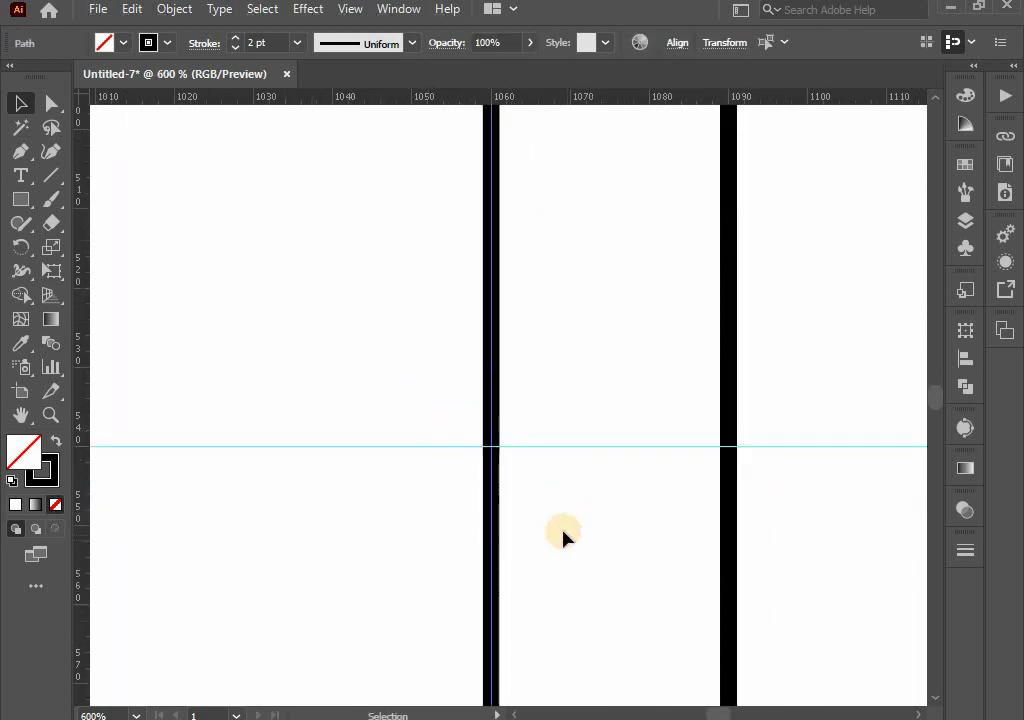
pyautogui.scroll(-2, 561, 477)
pyautogui.scroll(-2, 560, 470)
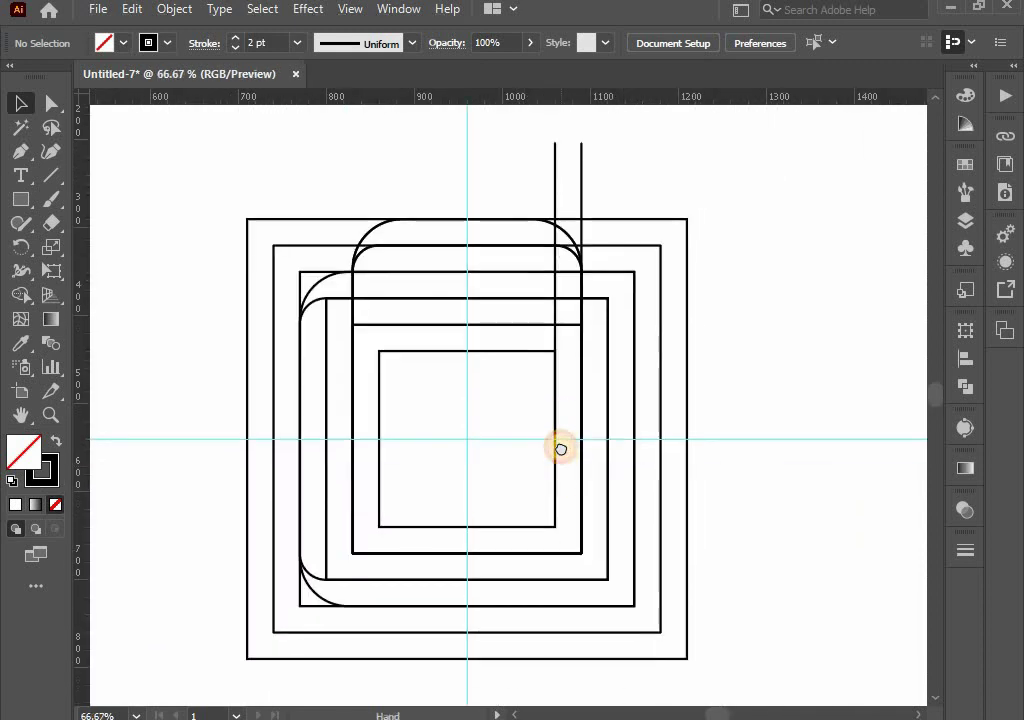
# Draw a horizontal line rightward along the innermost square's bottom, aligned with the black bar
pyautogui.click(48, 181)
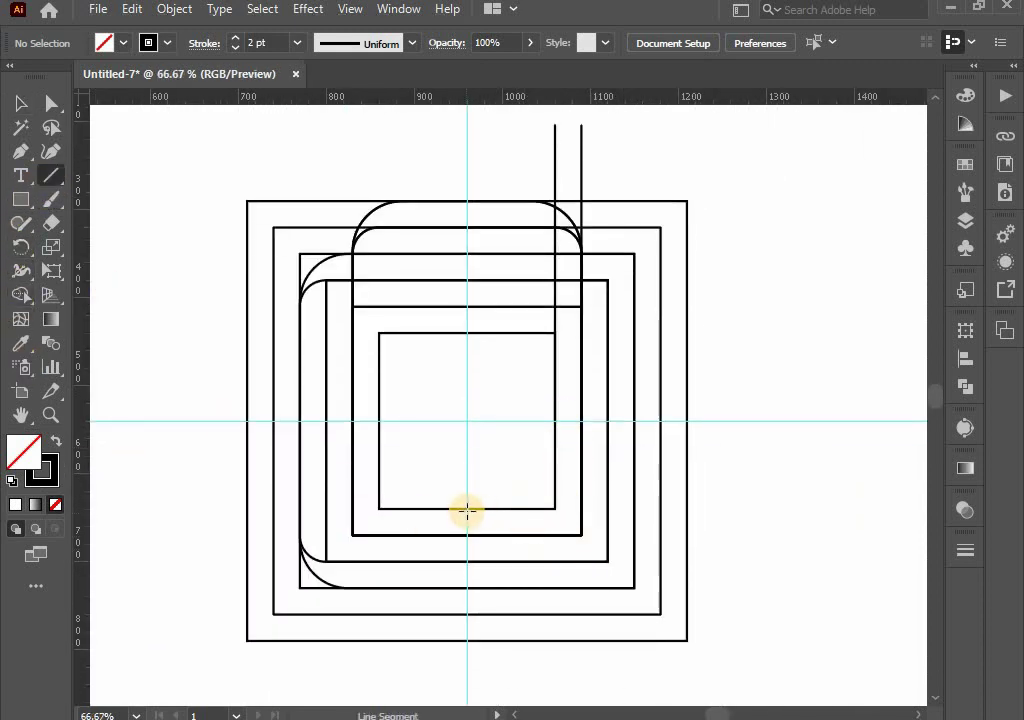
pyautogui.moveTo(467, 508); pyautogui.dragTo(781, 507)
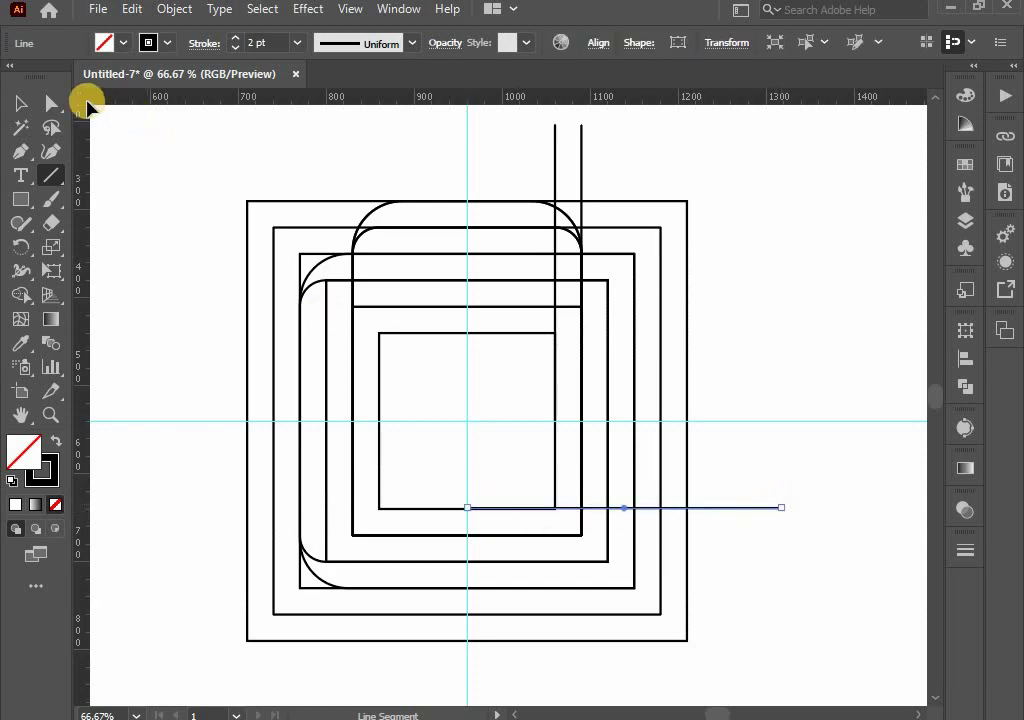
pyautogui.click(20, 103)
pyautogui.keyDown('alt'); pyautogui.scroll(4, 452, 513); pyautogui.keyUp('alt')
pyautogui.keyDown('alt'); pyautogui.scroll(1, 560, 521); pyautogui.keyUp('alt')
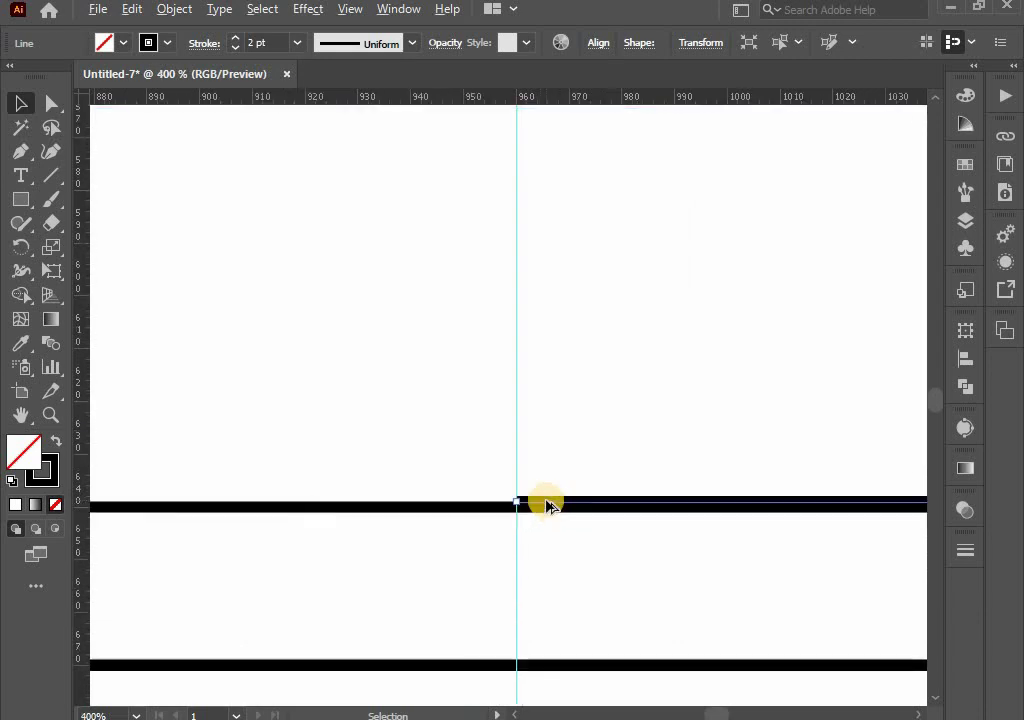
pyautogui.keyDown('alt'); pyautogui.scroll(1, 544, 503); pyautogui.keyUp('alt')
pyautogui.moveTo(536, 503); pyautogui.dragTo(536, 509)
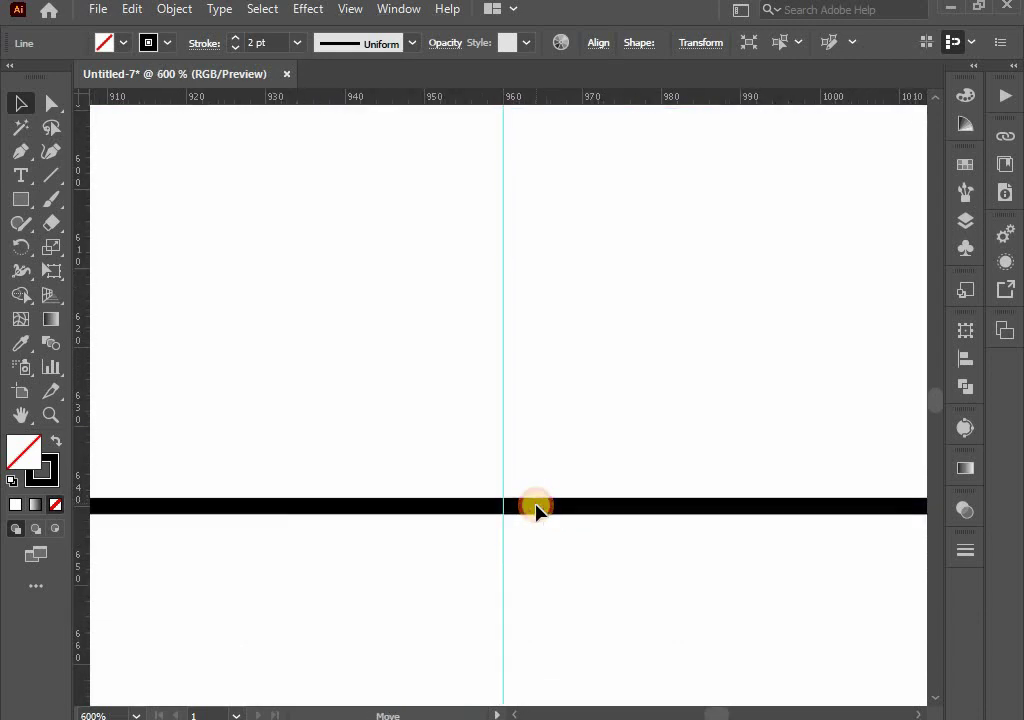
pyautogui.keyDown('alt'); pyautogui.scroll(-4, 553, 549); pyautogui.keyUp('alt')
pyautogui.click(556, 558)
pyautogui.keyDown('alt'); pyautogui.scroll(-2, 560, 560); pyautogui.keyUp('alt')
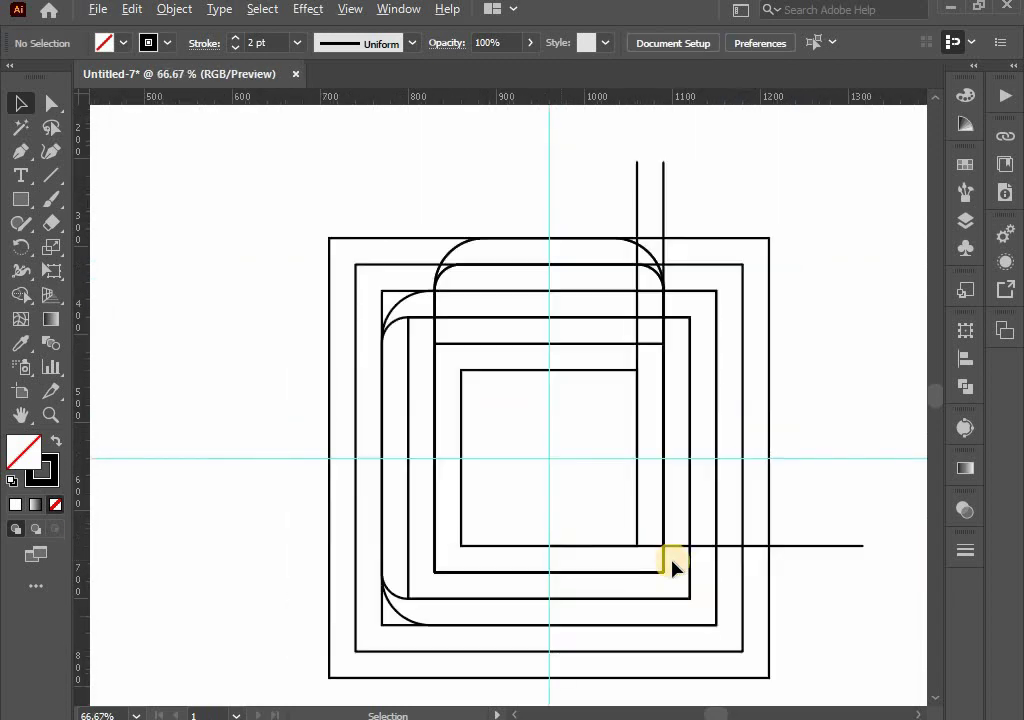
# Copy the lower-right horizontal line up over the squares, snapping its end to the vertical guide
pyautogui.click(822, 545)
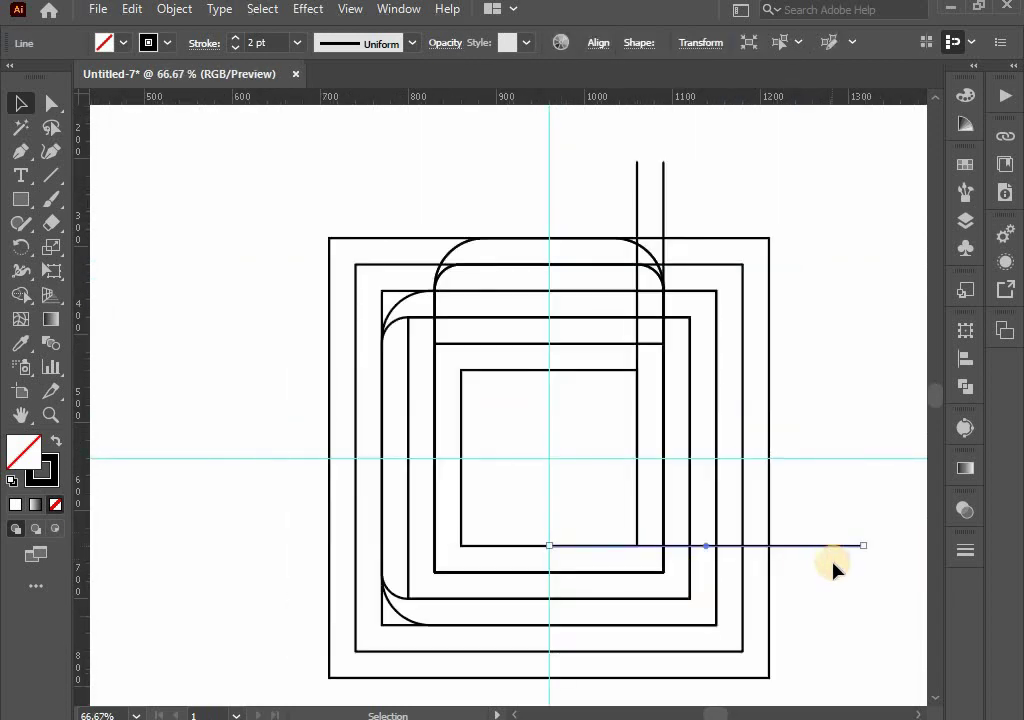
pyautogui.click(131, 10)
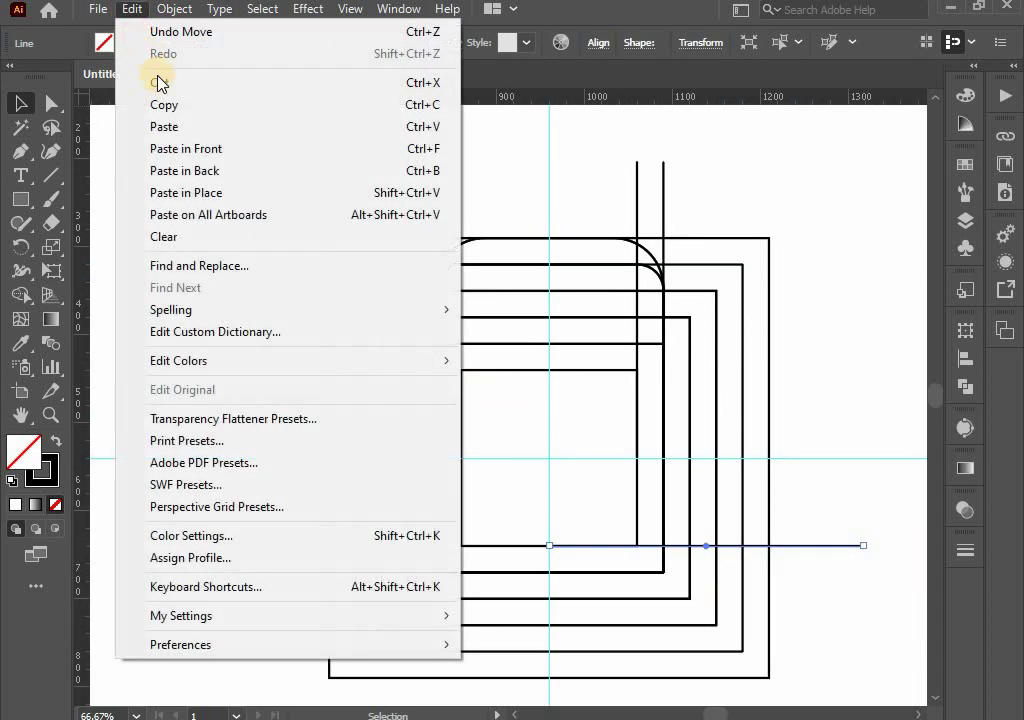
pyautogui.click(130, 10)
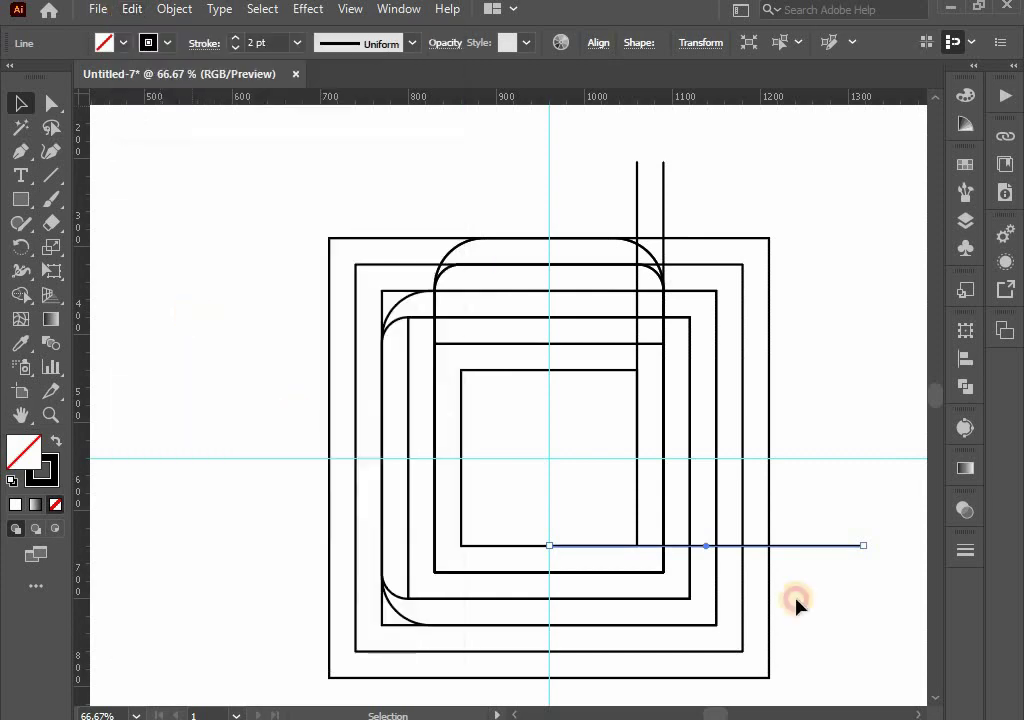
pyautogui.click(795, 600)
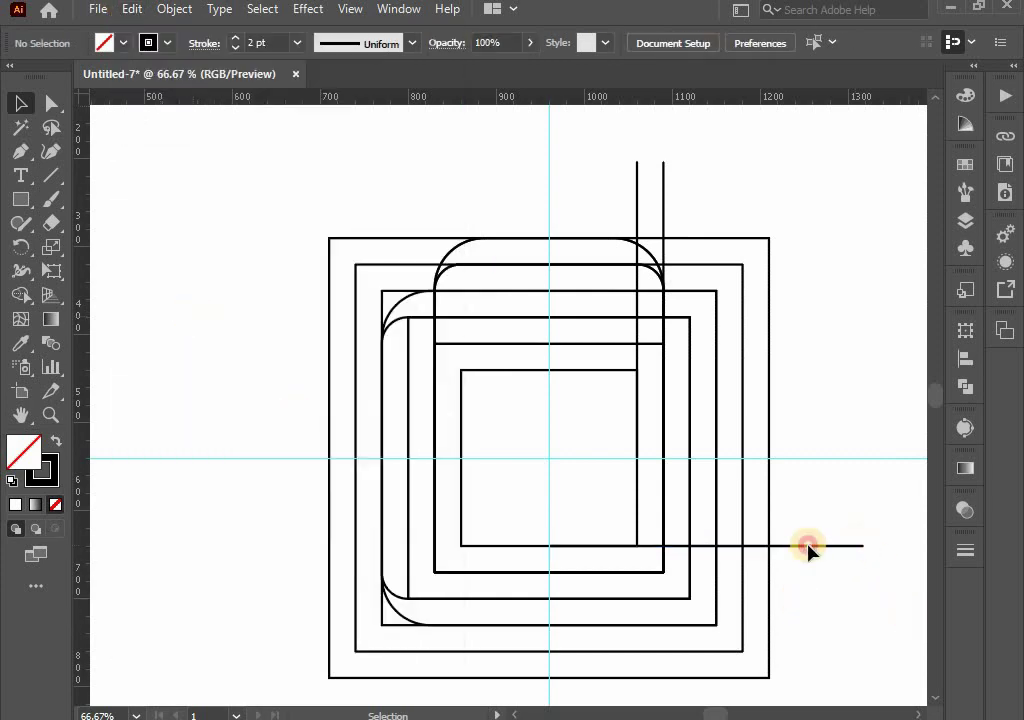
pyautogui.moveTo(809, 545)
pyautogui.mouseDown()
pyautogui.moveTo(551, 408)
pyautogui.moveTo(494, 344)
pyautogui.mouseUp()
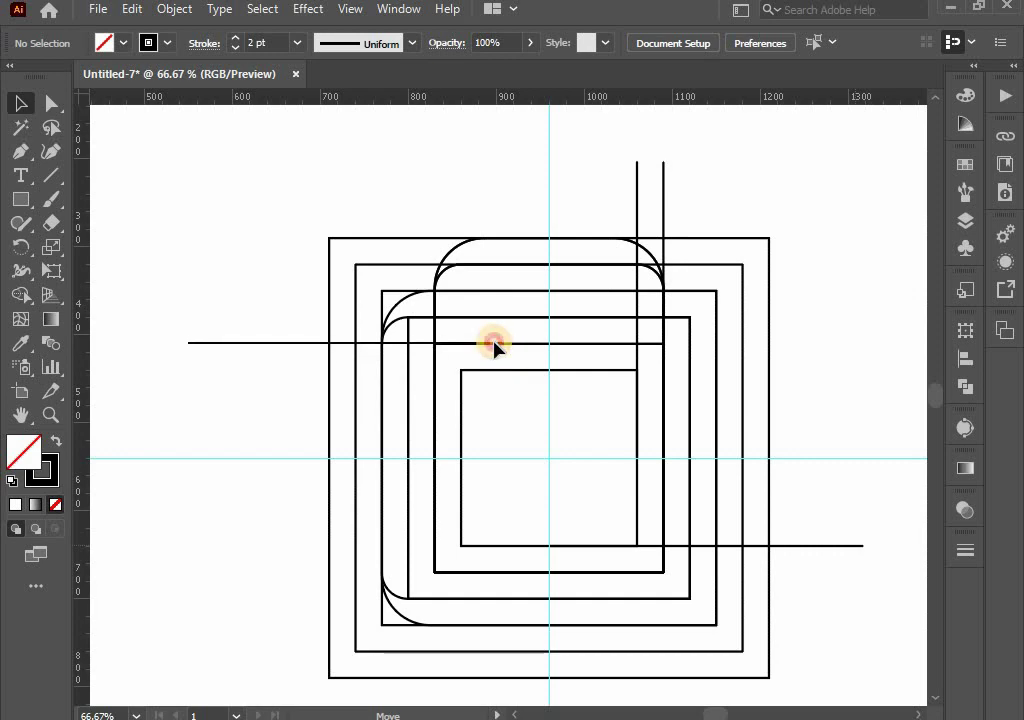
pyautogui.click(494, 344)
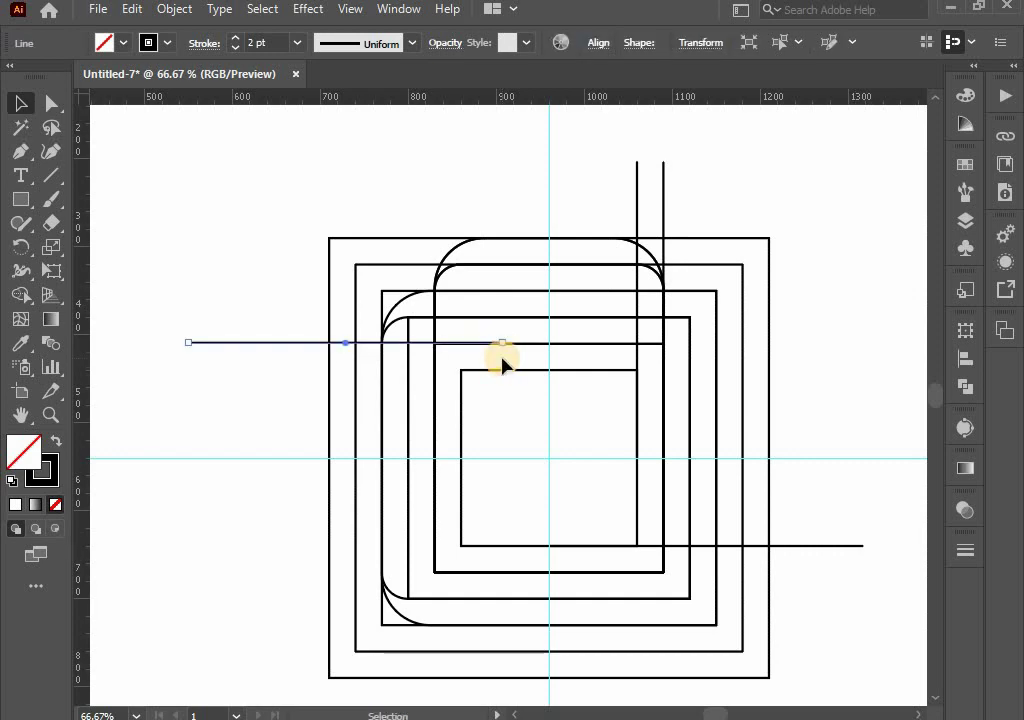
pyautogui.scroll(4, 502, 358)
pyautogui.moveTo(480, 295); pyautogui.dragTo(703, 296)
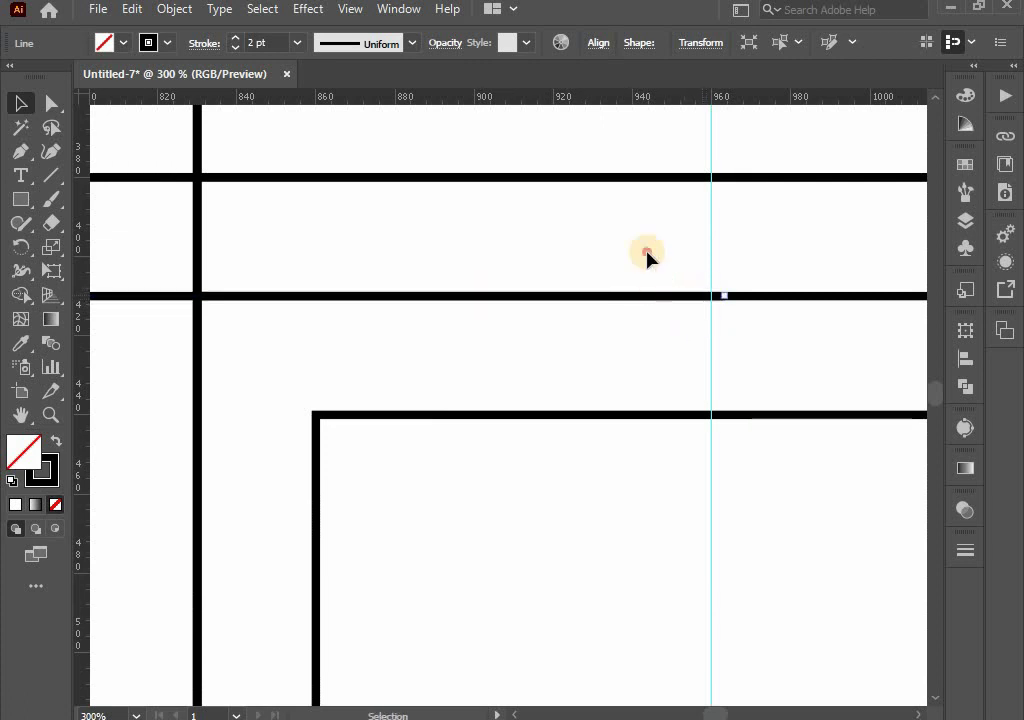
pyautogui.scroll(4, 680, 327)
pyautogui.scroll(-2, 545, 357)
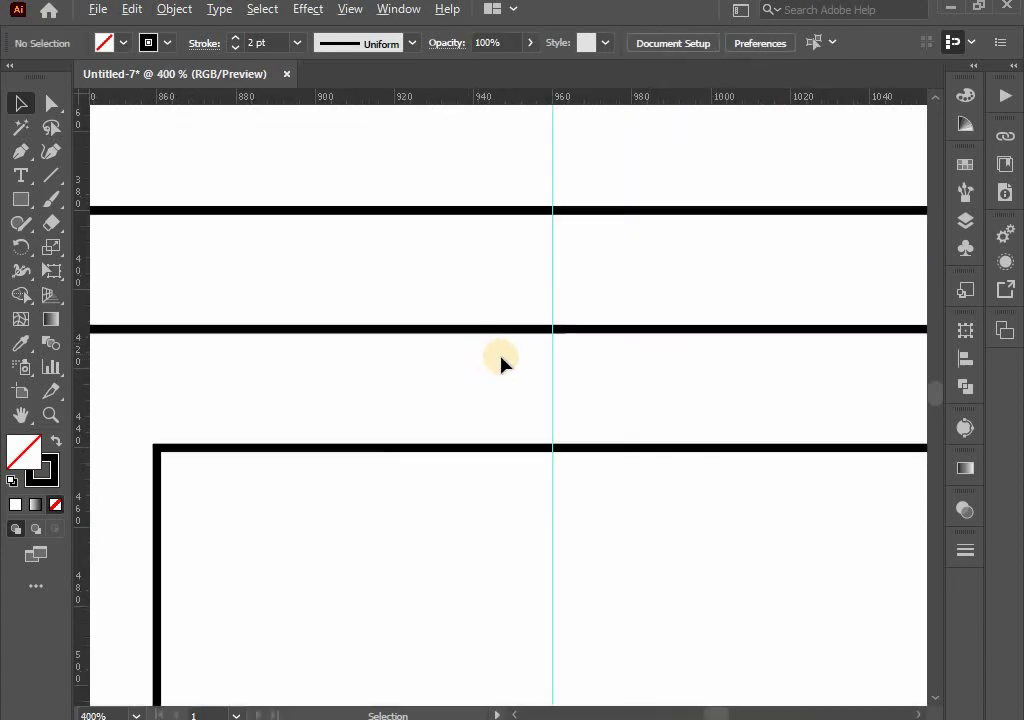
pyautogui.scroll(-3, 498, 360)
pyautogui.scroll(-1, 505, 365)
pyautogui.scroll(-1, 555, 410)
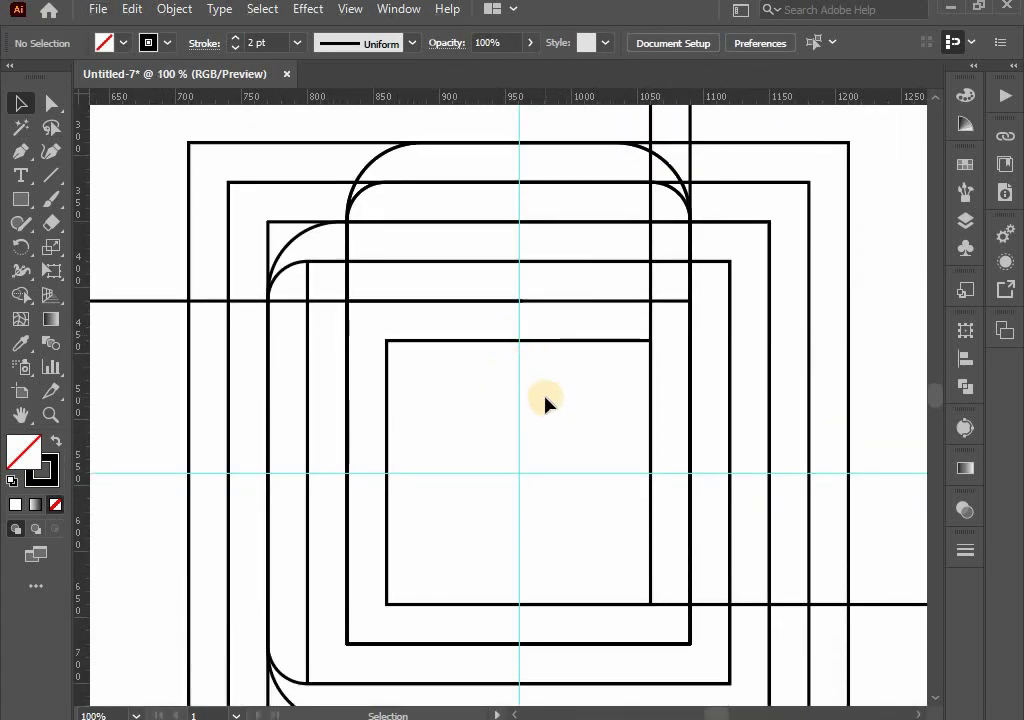
pyautogui.scroll(-1, 553, 408)
# With Shape Builder and black fill, merge the top band, right strip and curled band
pyautogui.moveTo(257, 160); pyautogui.dragTo(847, 705)
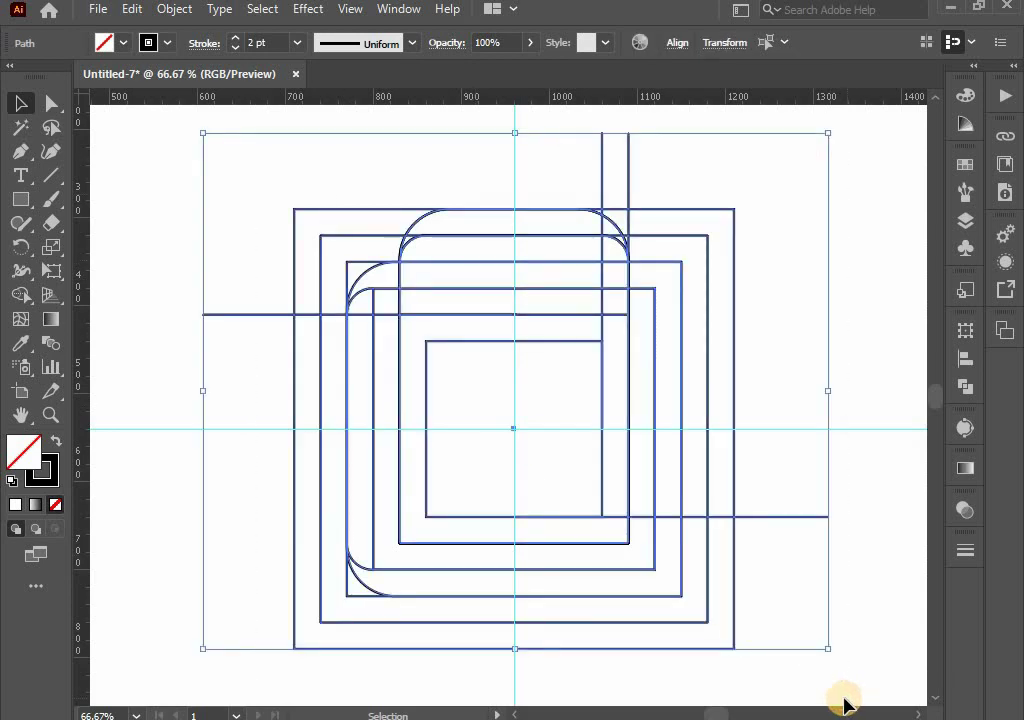
pyautogui.click(20, 294)
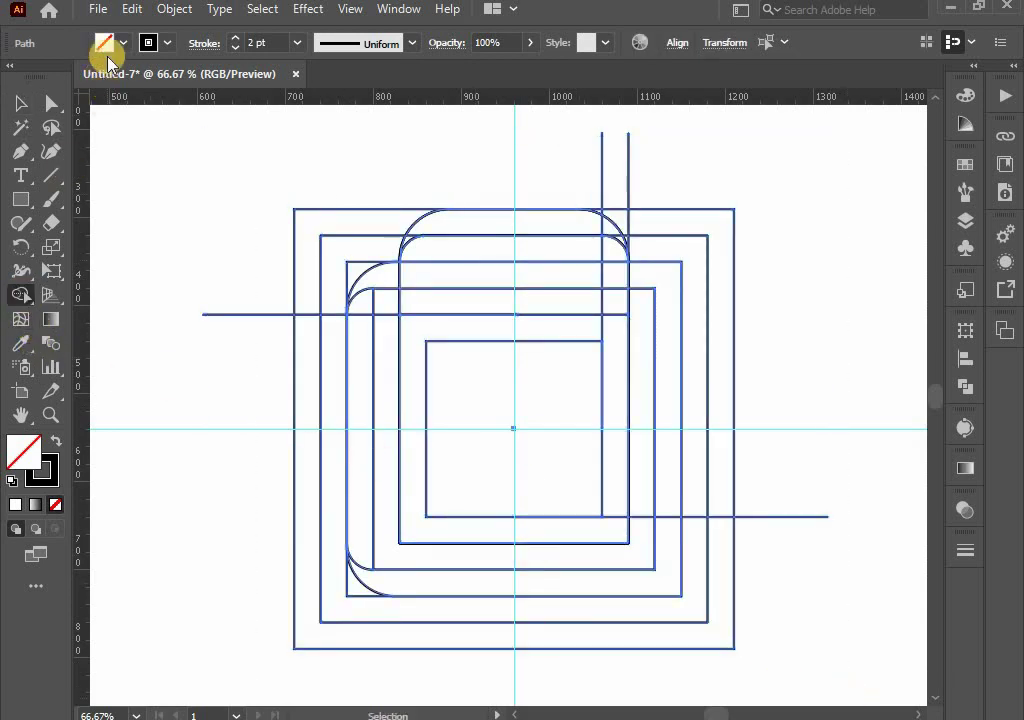
pyautogui.click(106, 44)
pyautogui.click(41, 134)
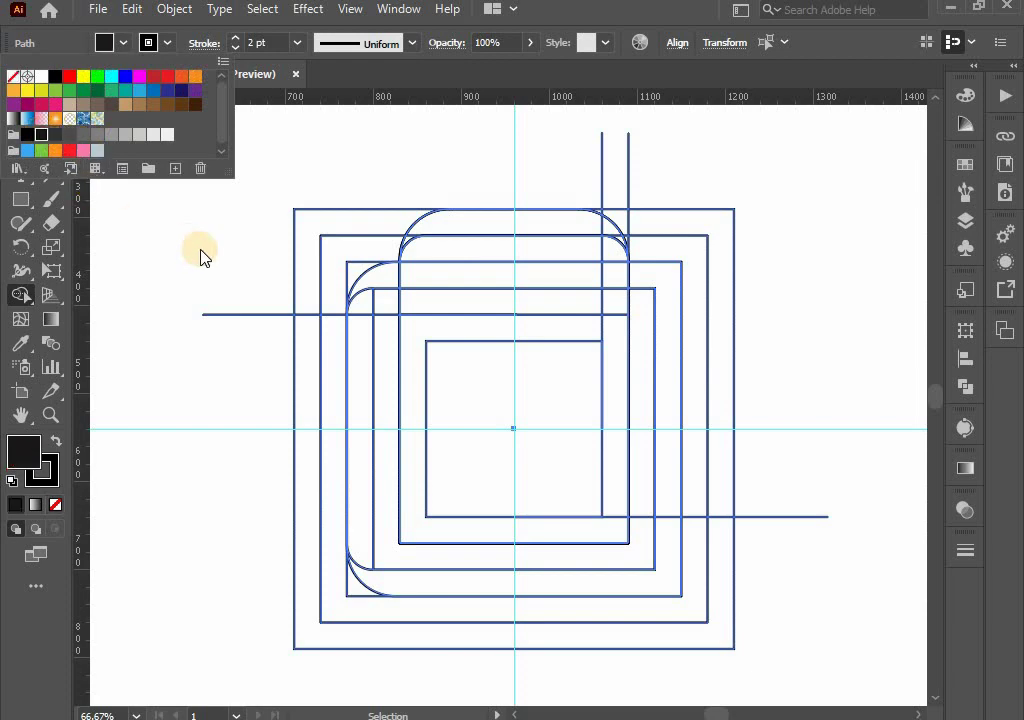
pyautogui.click(200, 256)
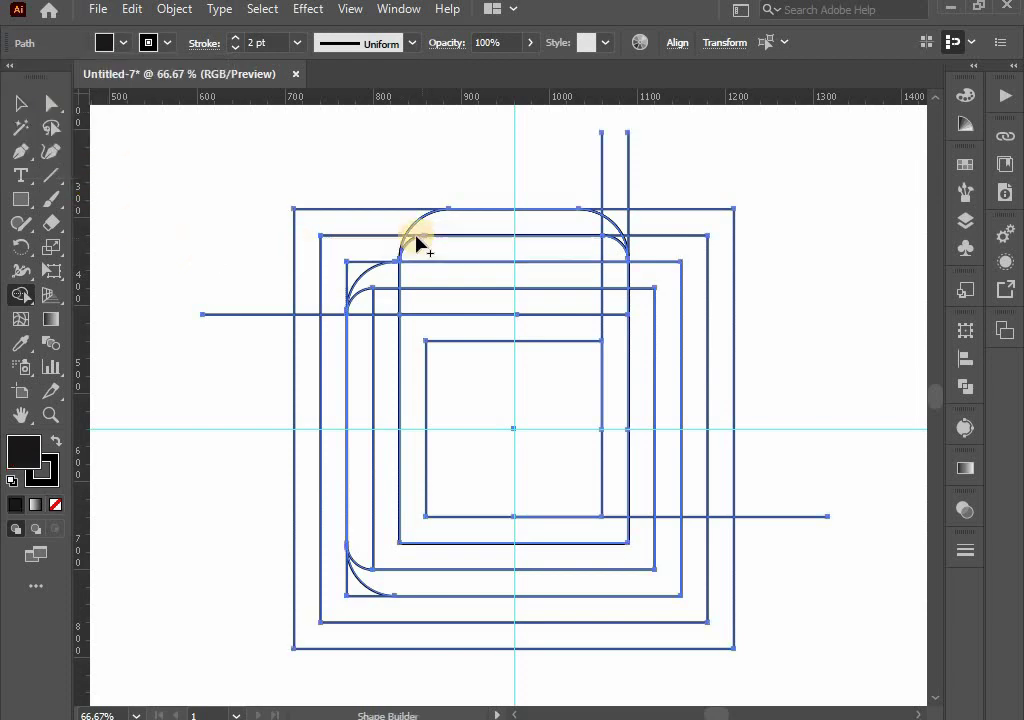
pyautogui.moveTo(410, 240)
pyautogui.mouseDown()
pyautogui.moveTo(612, 238)
pyautogui.moveTo(618, 350)
pyautogui.mouseUp()
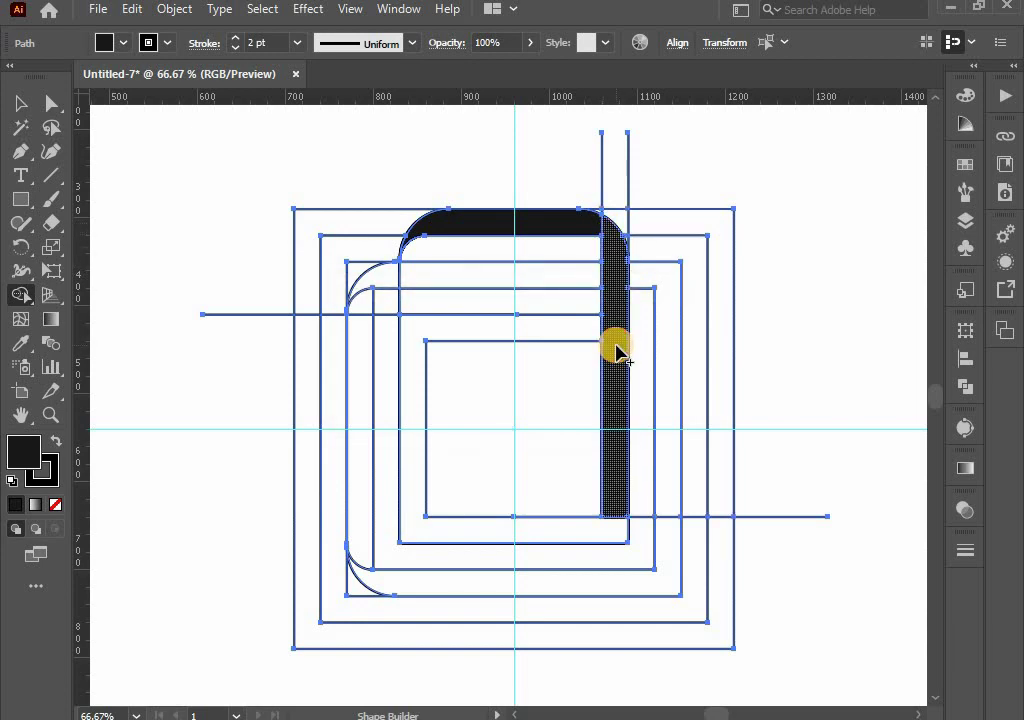
pyautogui.moveTo(389, 274)
pyautogui.mouseDown()
pyautogui.moveTo(612, 274)
pyautogui.moveTo(425, 270)
pyautogui.mouseUp()
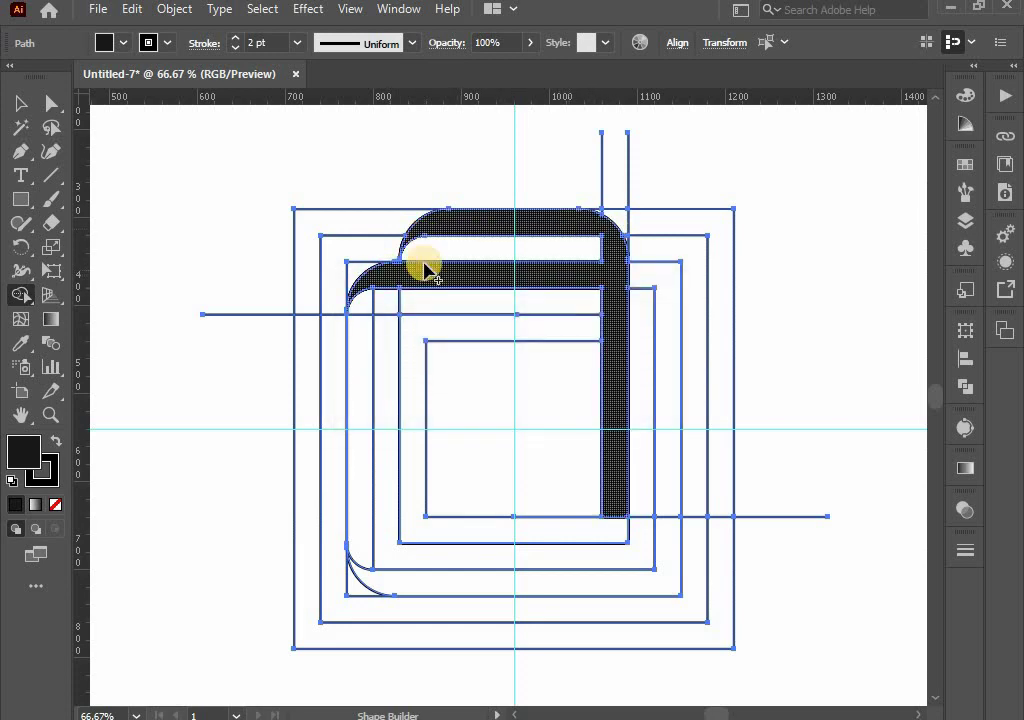
# Hide edges and Shape Builder-fill the upper and second stripes with red
pyautogui.hotkey('ctrl', 'h')
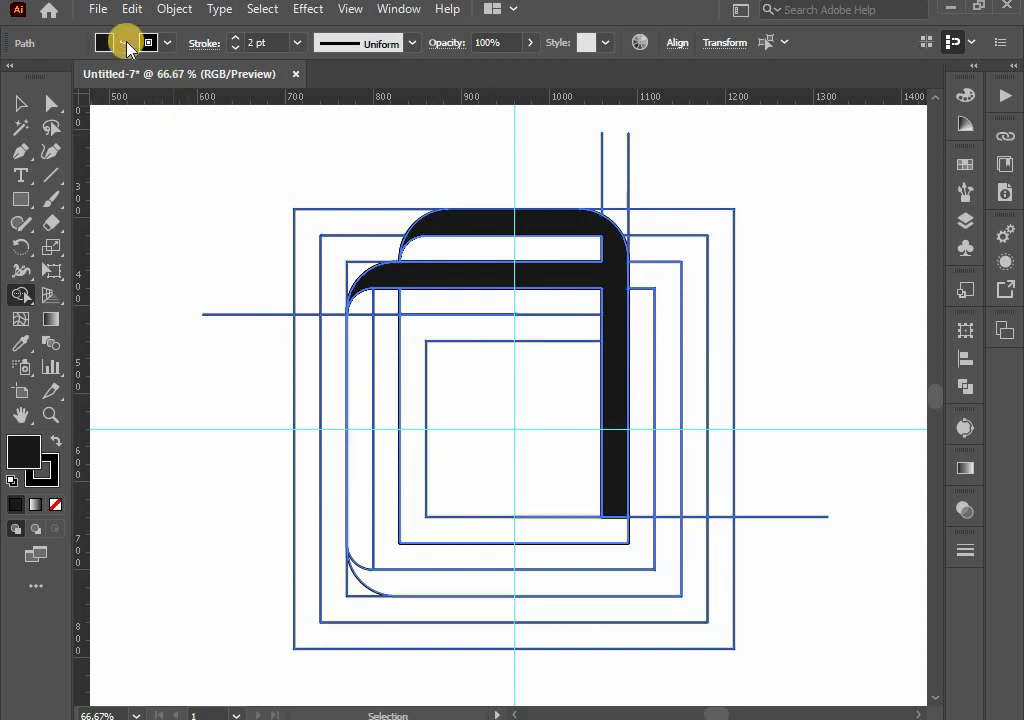
pyautogui.click(104, 42)
pyautogui.click(158, 77)
pyautogui.click(434, 270)
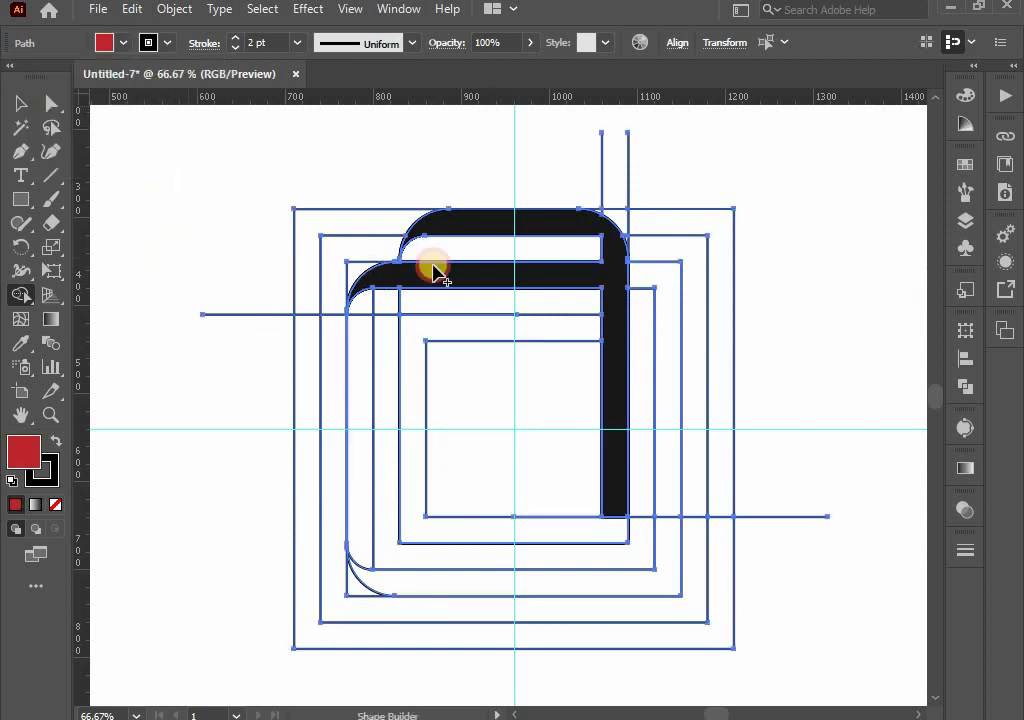
pyautogui.click(457, 251)
pyautogui.click(457, 310)
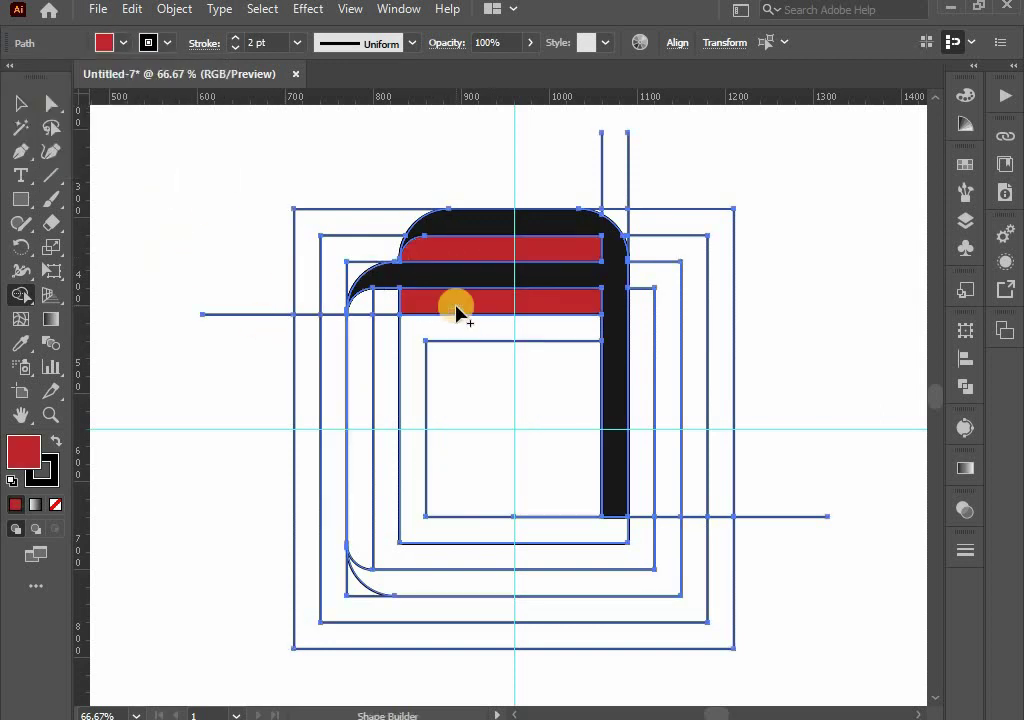
# Select the black hook shape together with both red stripes
pyautogui.click(21, 102)
pyautogui.click(126, 194)
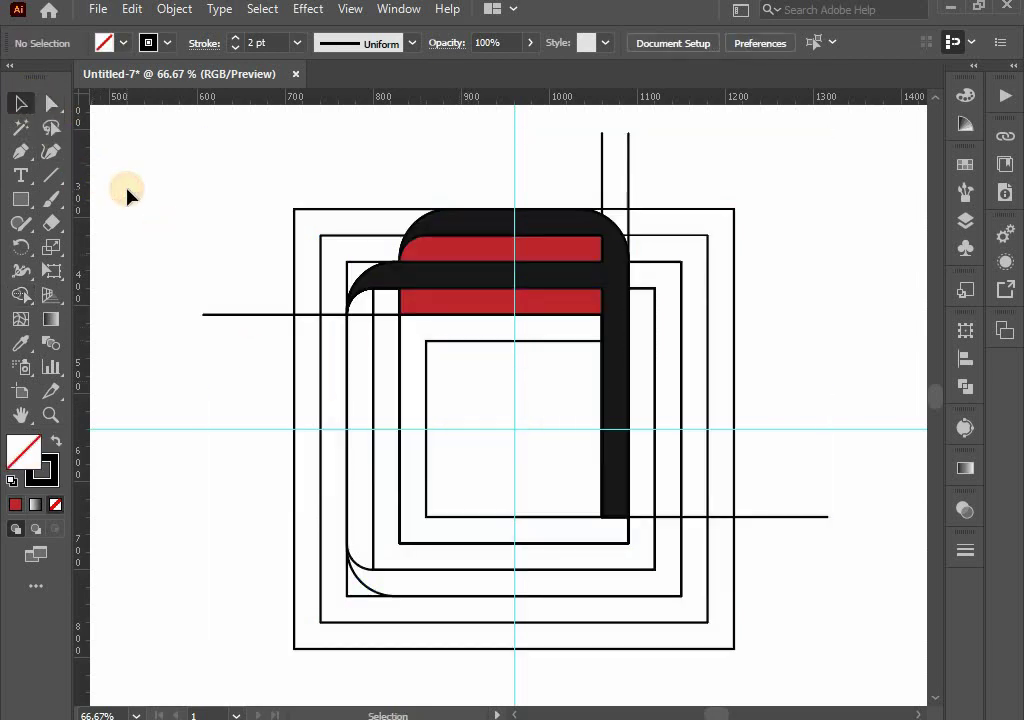
pyautogui.click(424, 224)
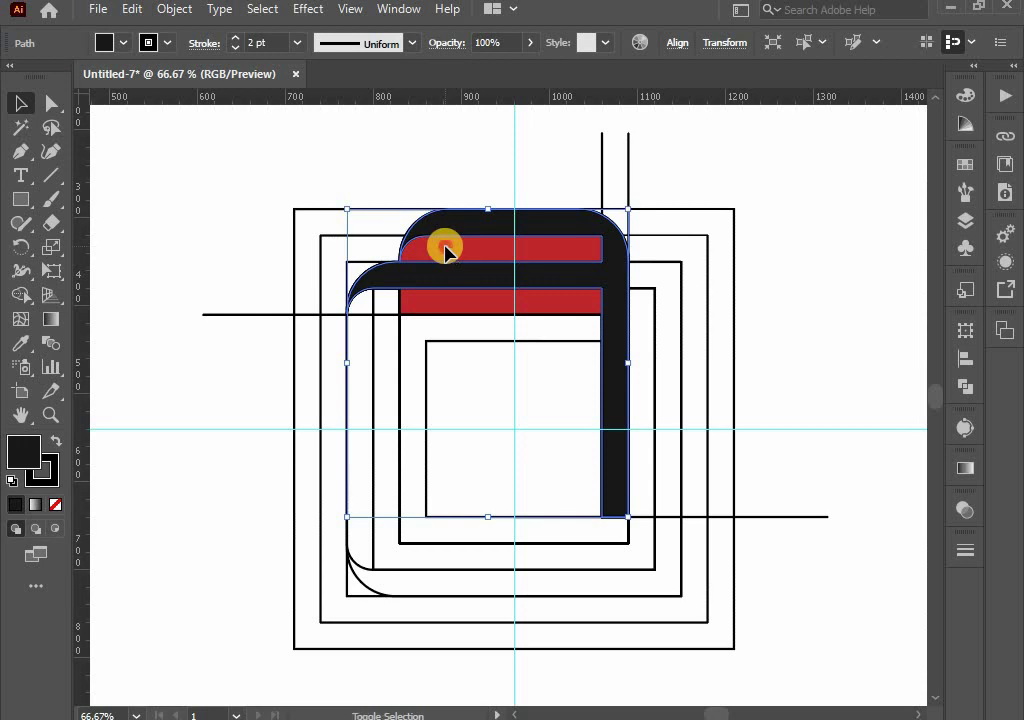
pyautogui.keyDown('shift'); pyautogui.click(445, 252); pyautogui.keyUp('shift')
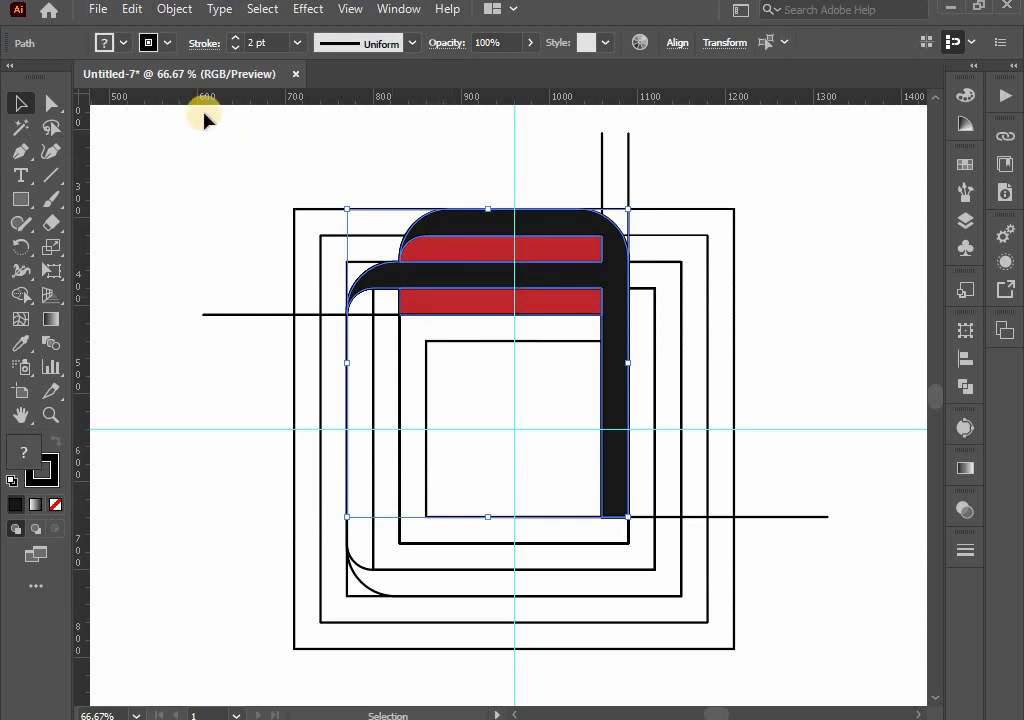
pyautogui.click(132, 10)
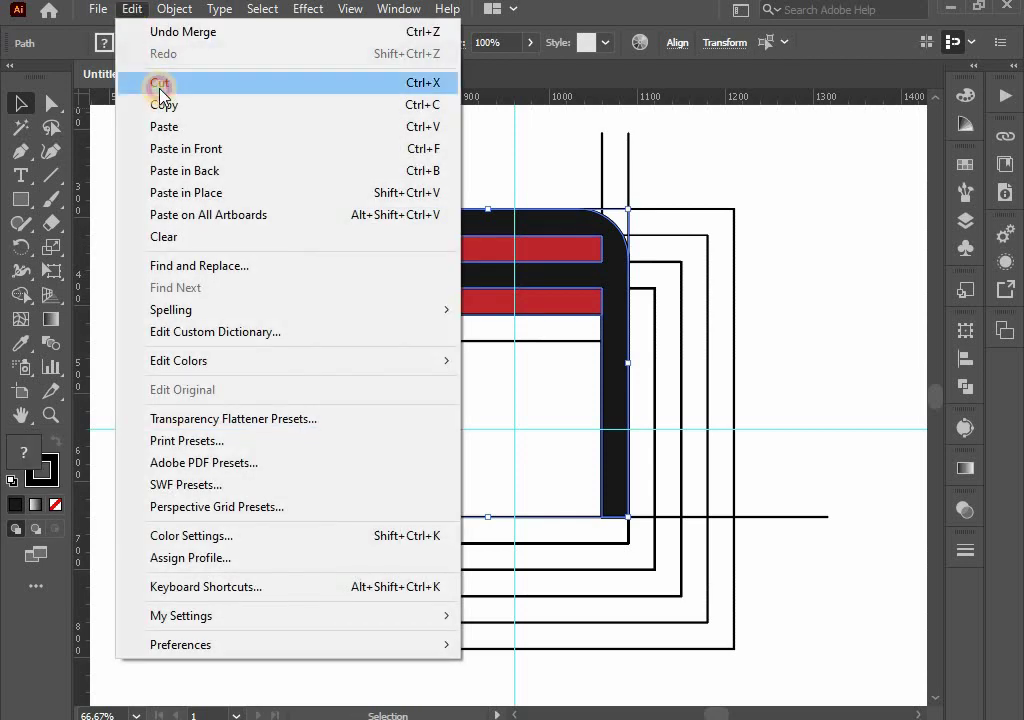
# Cut the black and red shapes, delete all leftover construction lines, and paste the shapes back
pyautogui.click(155, 82)
pyautogui.moveTo(247, 183); pyautogui.dragTo(789, 664)
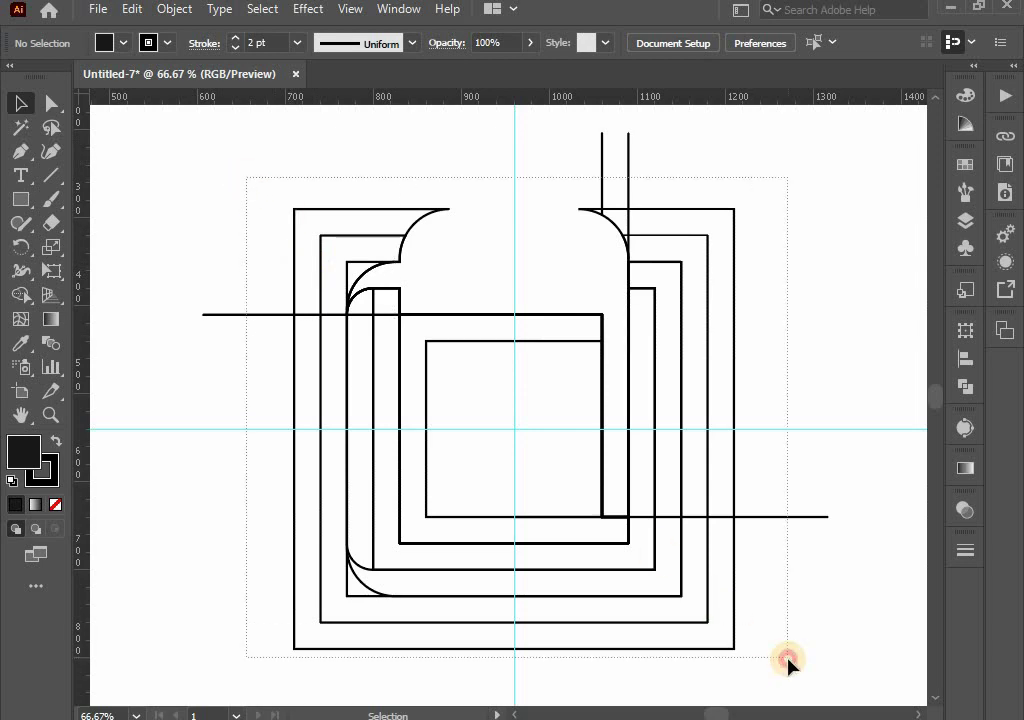
pyautogui.press('Delete')
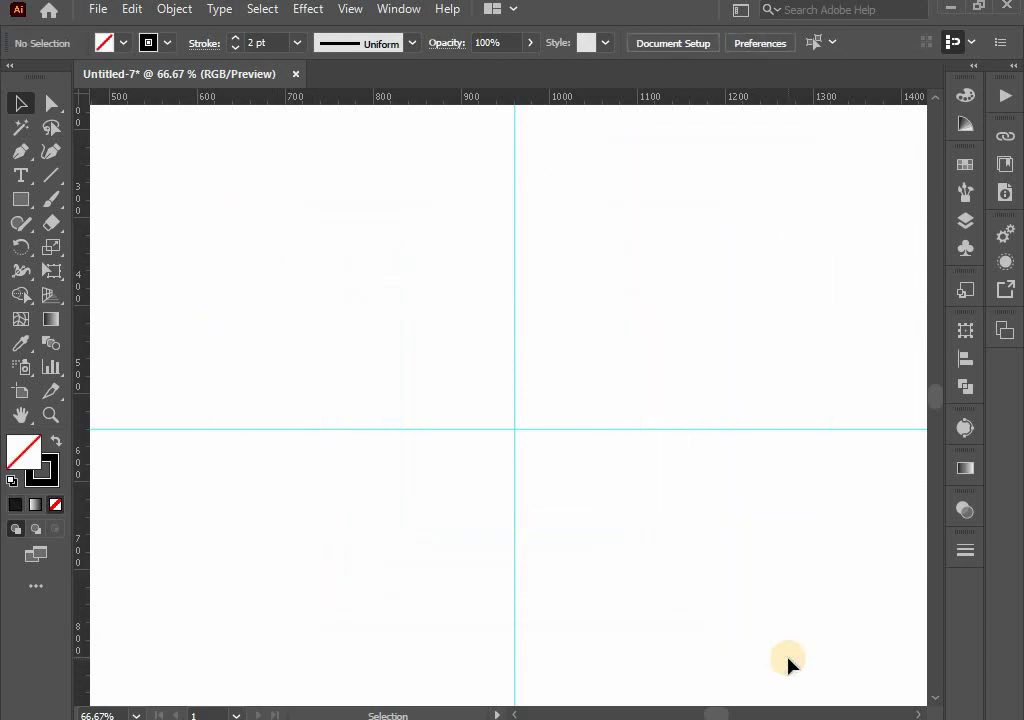
pyautogui.click(124, 10)
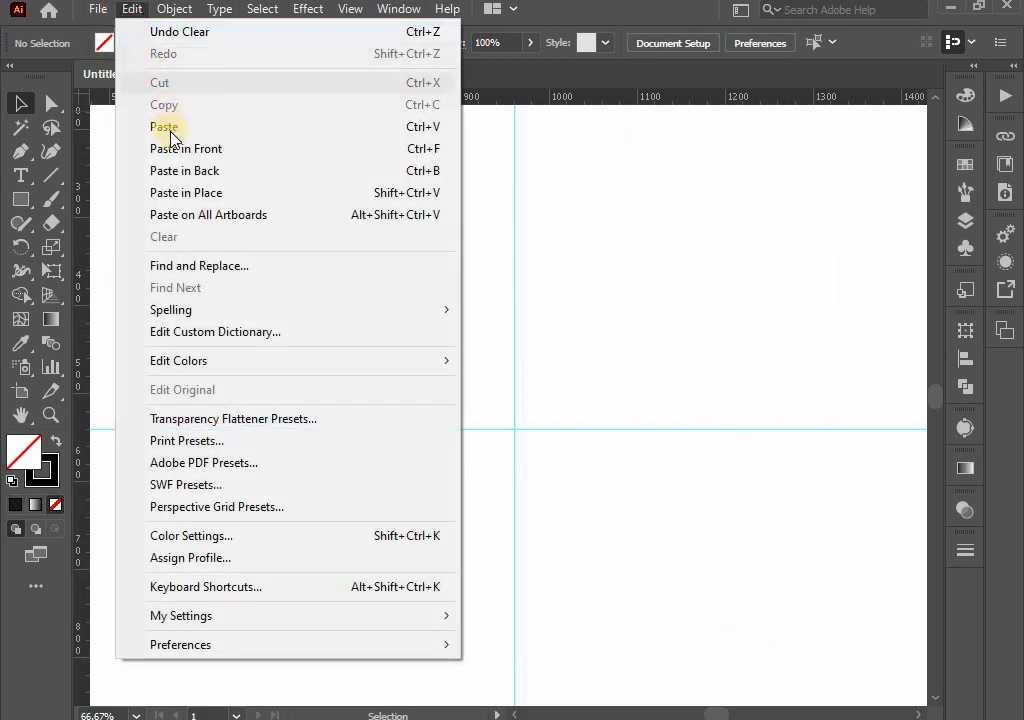
pyautogui.click(160, 150)
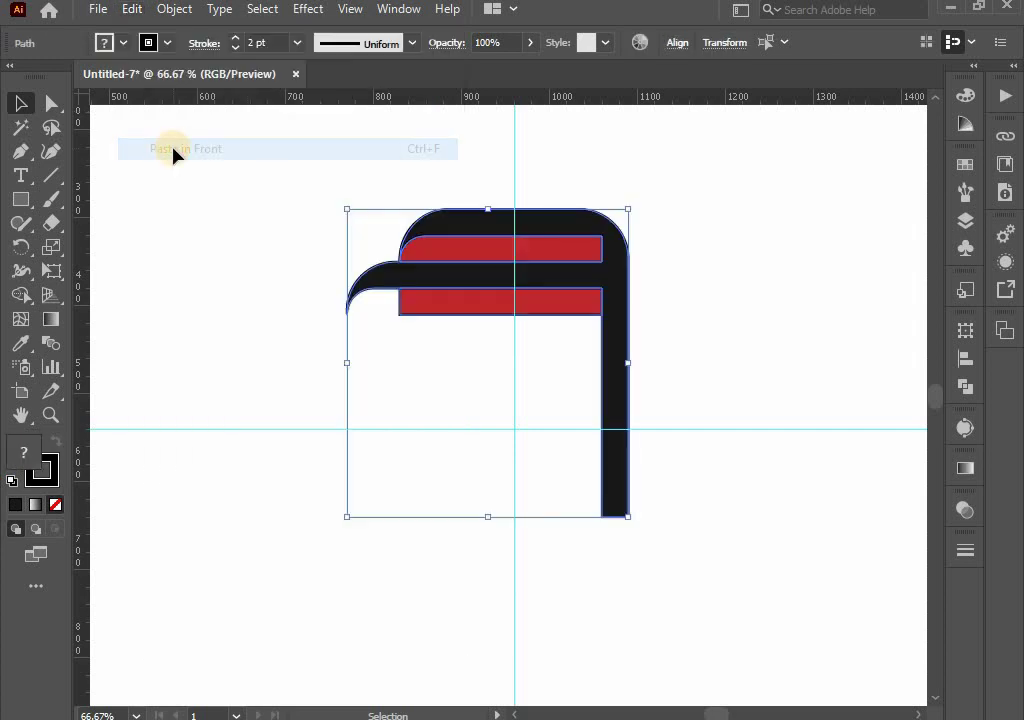
# Set the stroke of the pasted band pieces to None
pyautogui.click(167, 48)
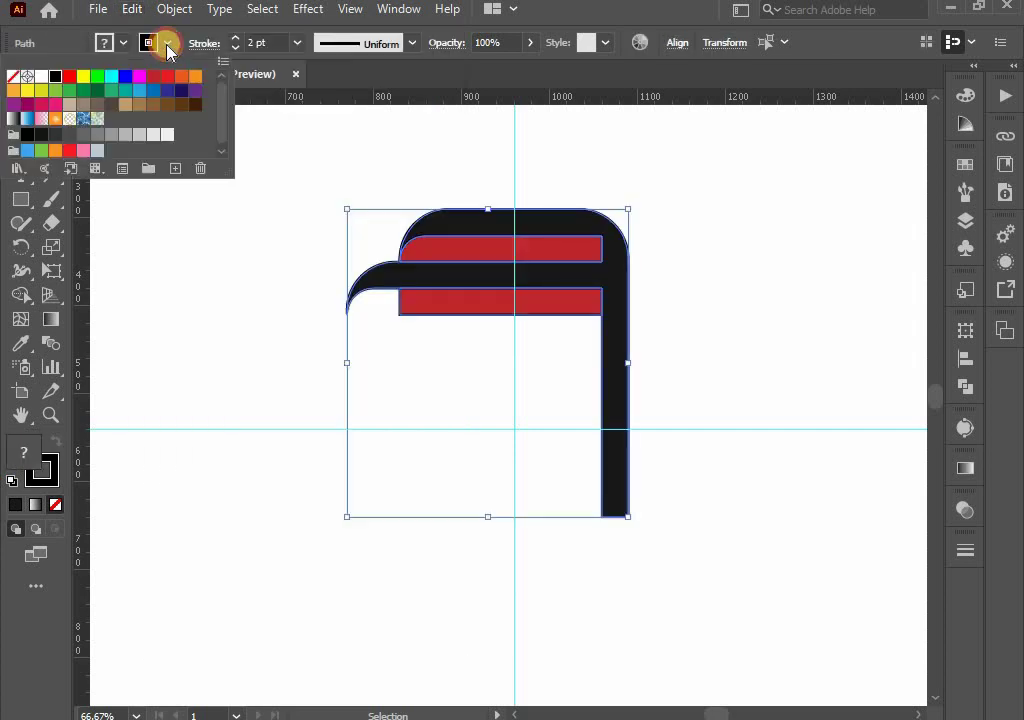
pyautogui.click(8, 85)
pyautogui.click(257, 284)
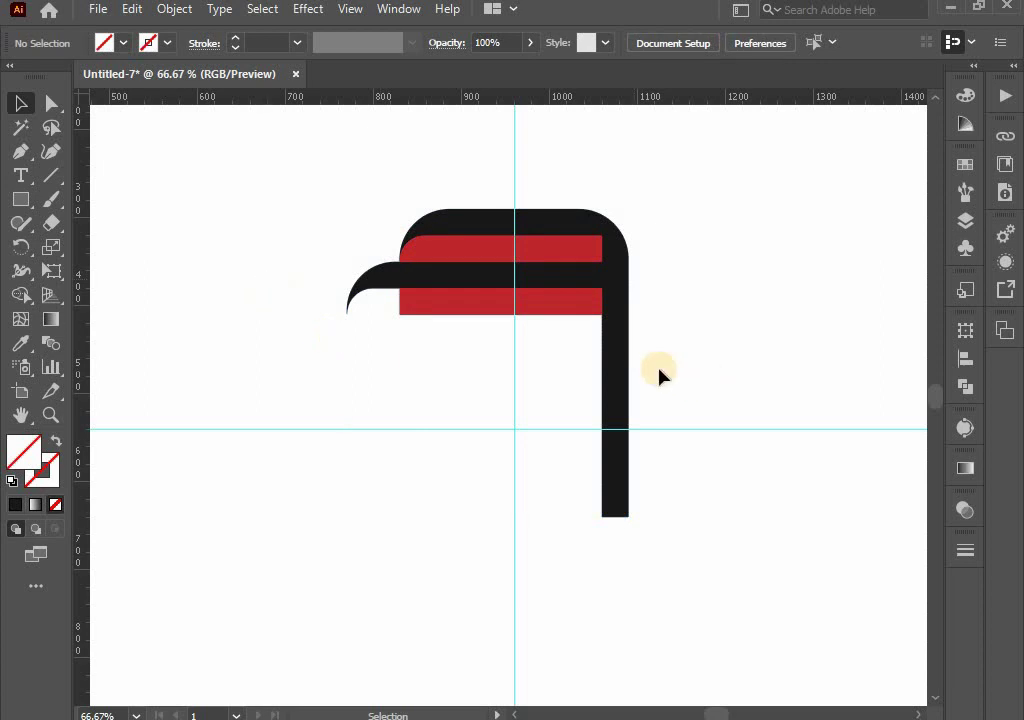
# Give the lower stripe a white-to-black gradient with its midpoint shifted toward black
pyautogui.click(528, 298)
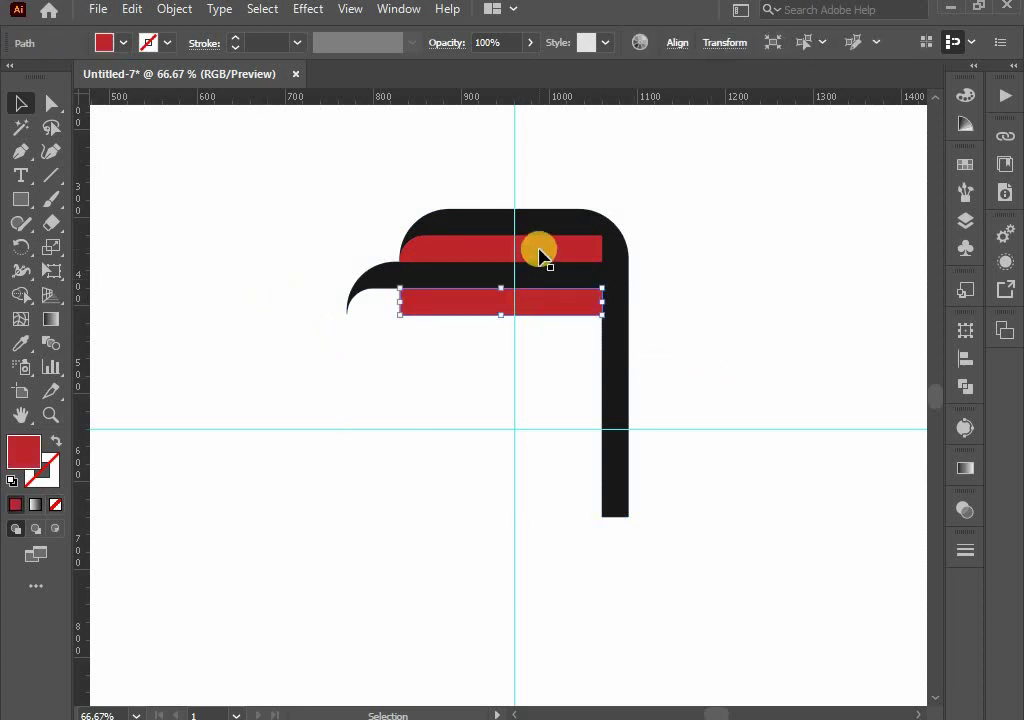
pyautogui.click(964, 469)
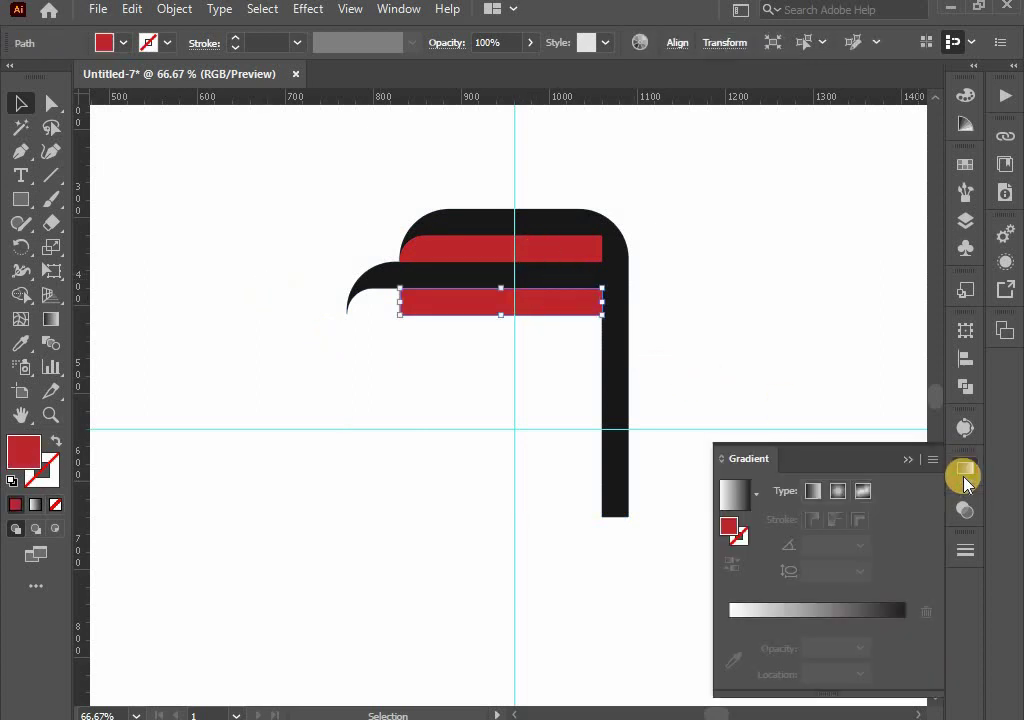
pyautogui.click(826, 612)
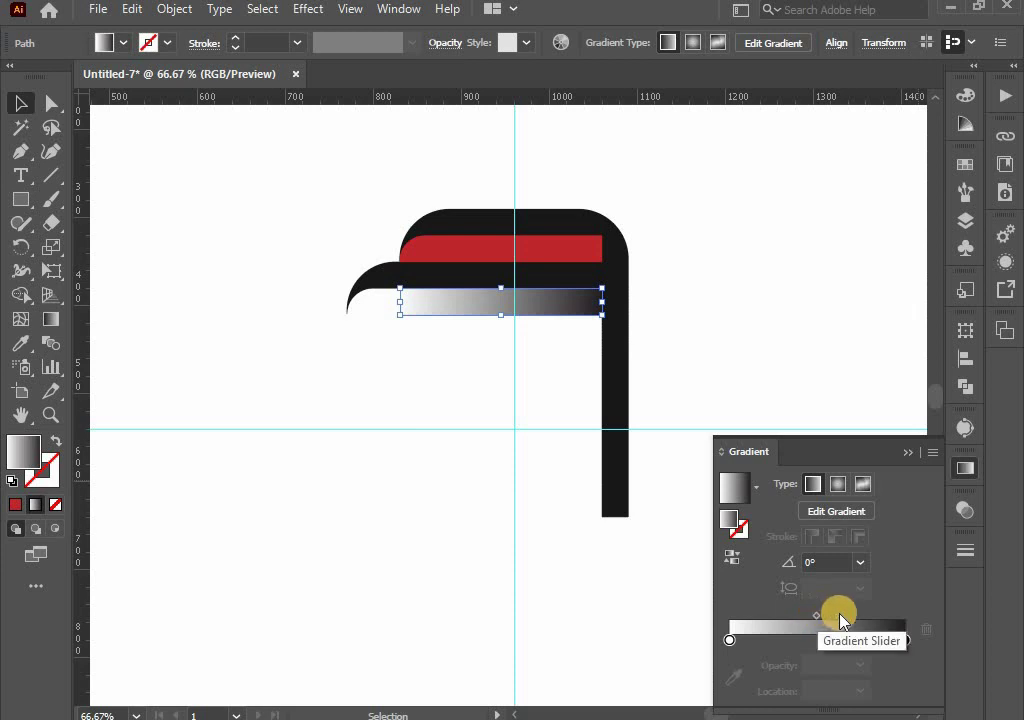
pyautogui.moveTo(820, 622); pyautogui.dragTo(864, 617)
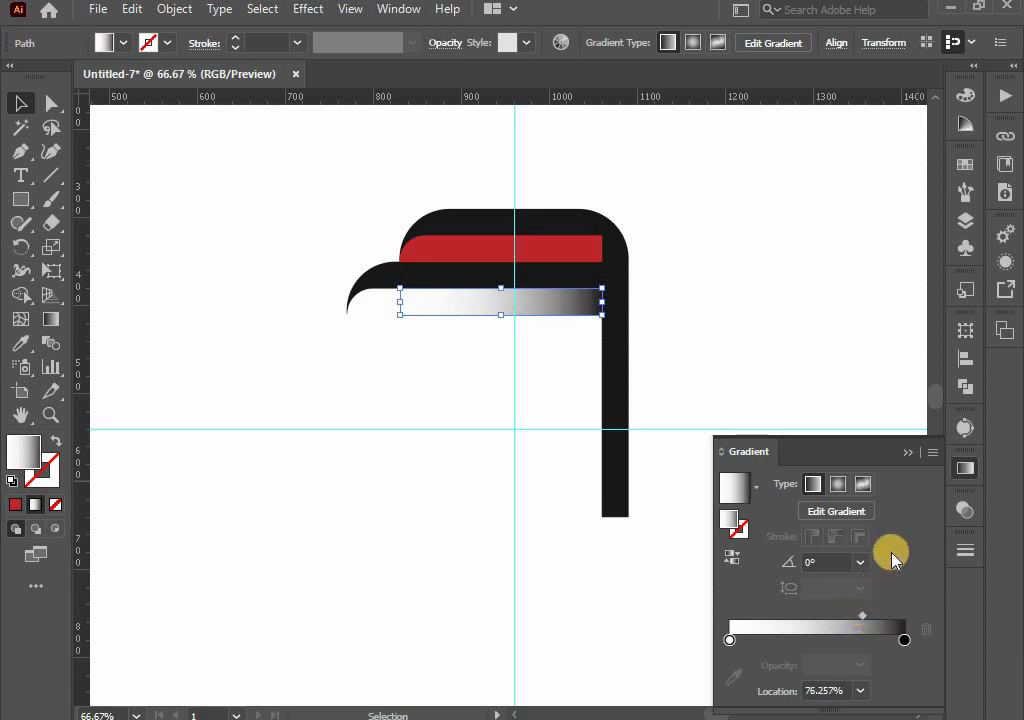
pyautogui.click(907, 452)
pyautogui.click(789, 411)
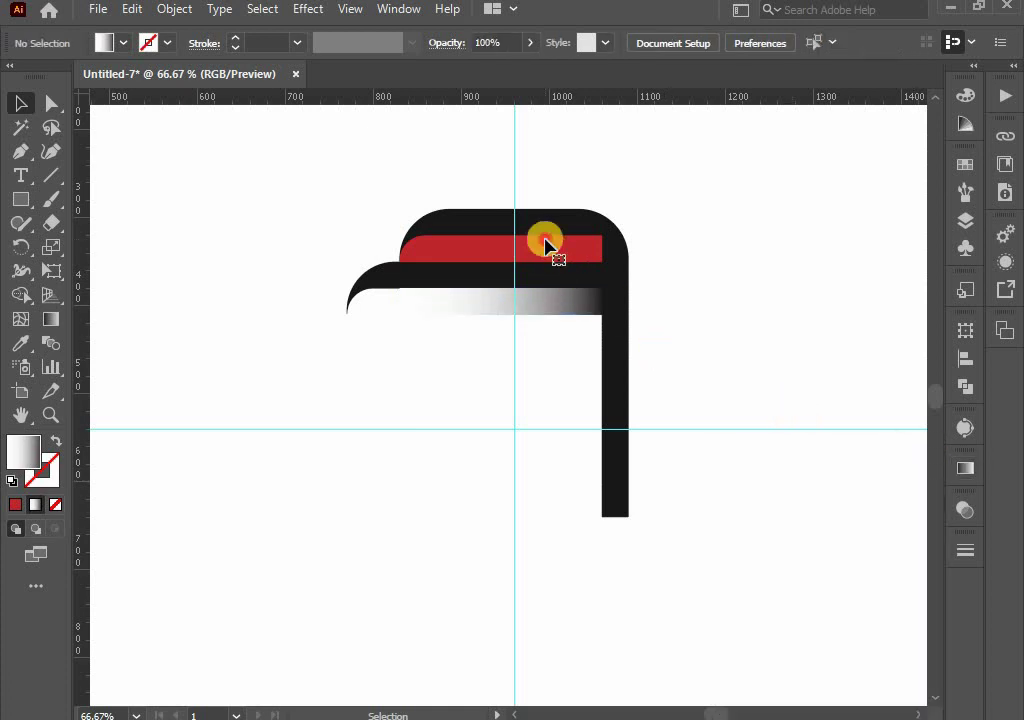
# Eyedropper the lower stripe's gradient onto the upper stripe
pyautogui.click(546, 245)
pyautogui.click(20, 343)
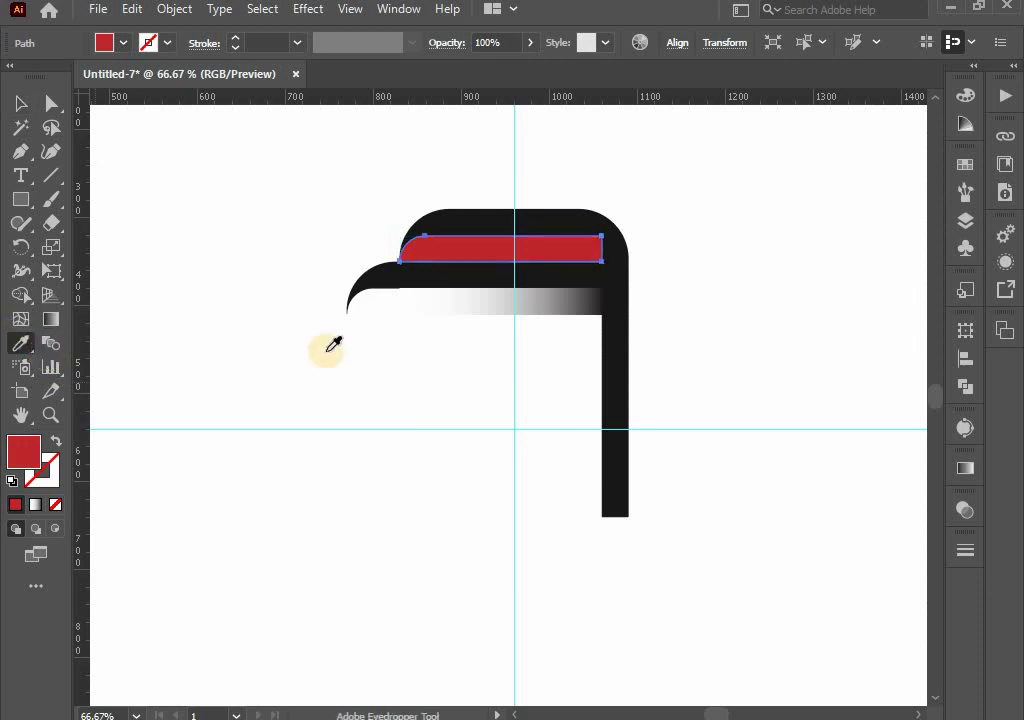
pyautogui.click(463, 307)
pyautogui.click(21, 103)
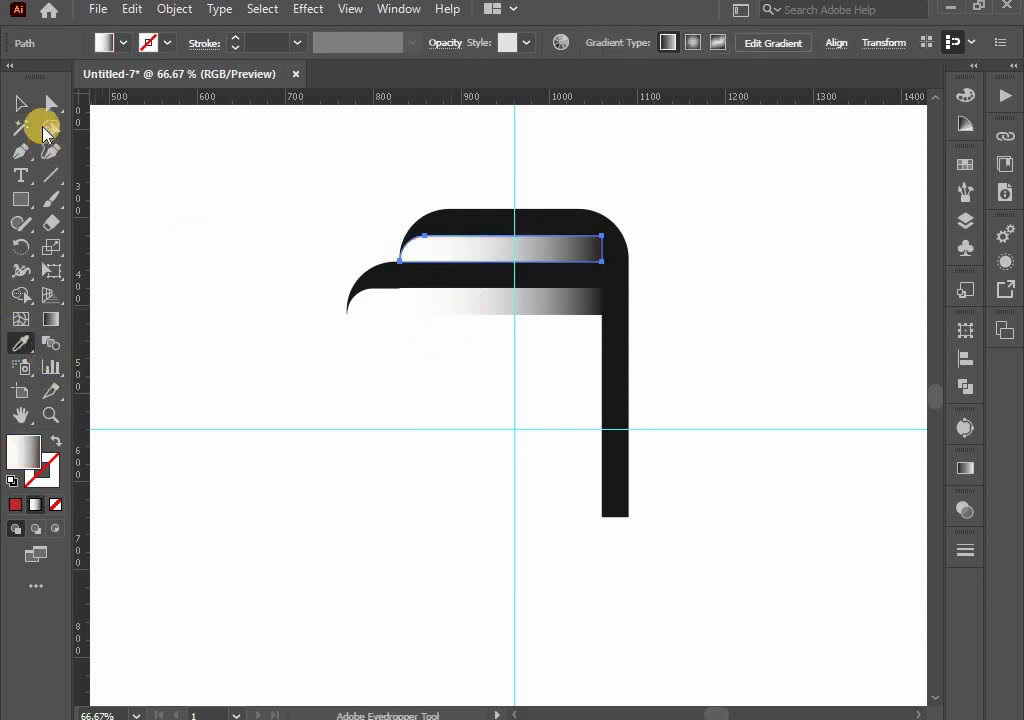
pyautogui.click(275, 298)
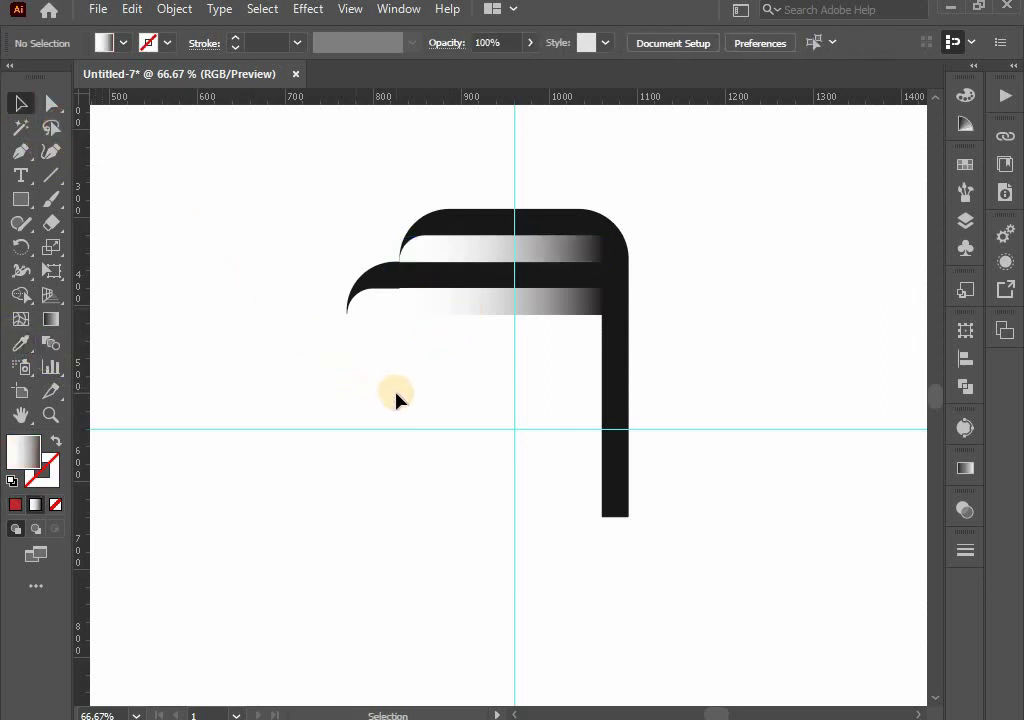
pyautogui.scroll(-1, 396, 398)
pyautogui.moveTo(448, 405); pyautogui.dragTo(482, 393)
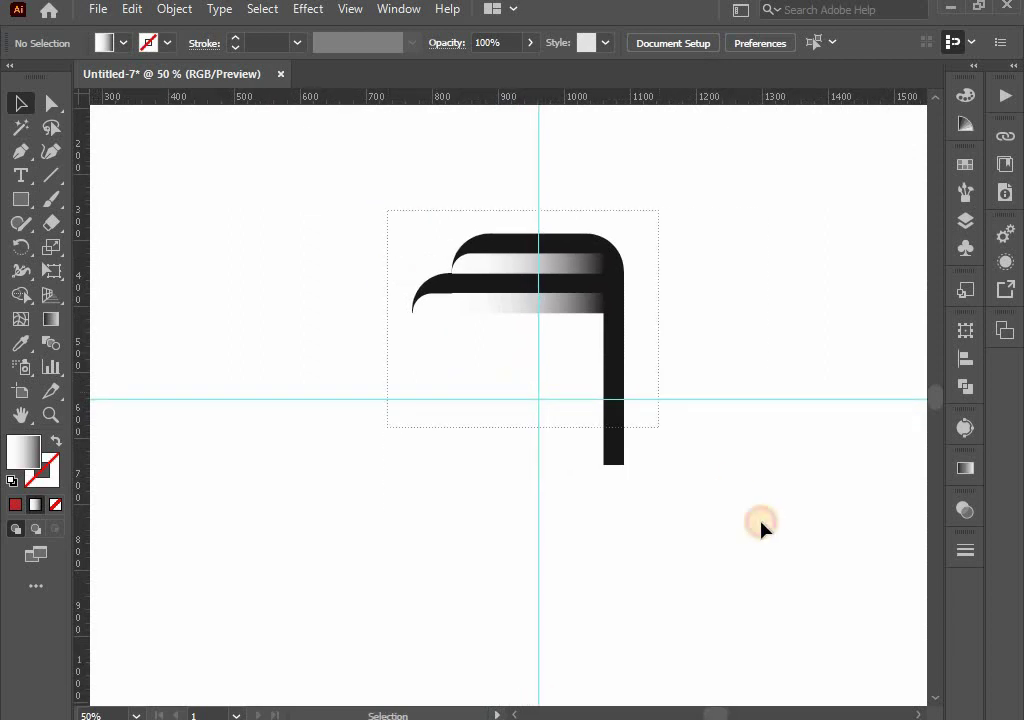
pyautogui.hotkey('ctrl', 'a')
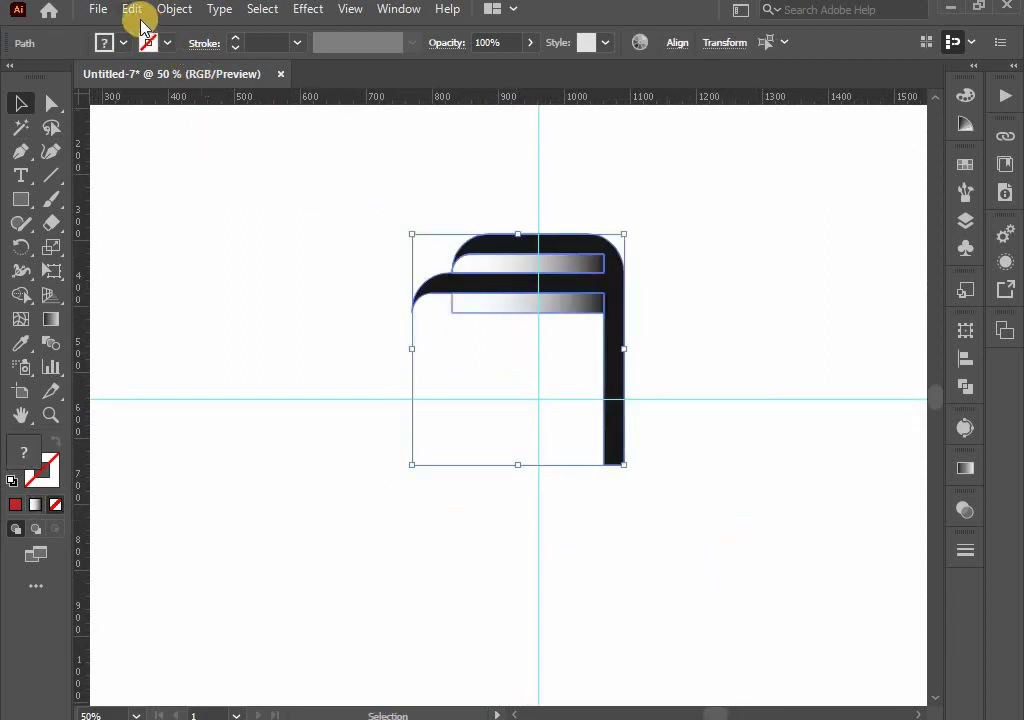
# Rotate a copy of the band 90° about the guide crossing
pyautogui.click(21, 247)
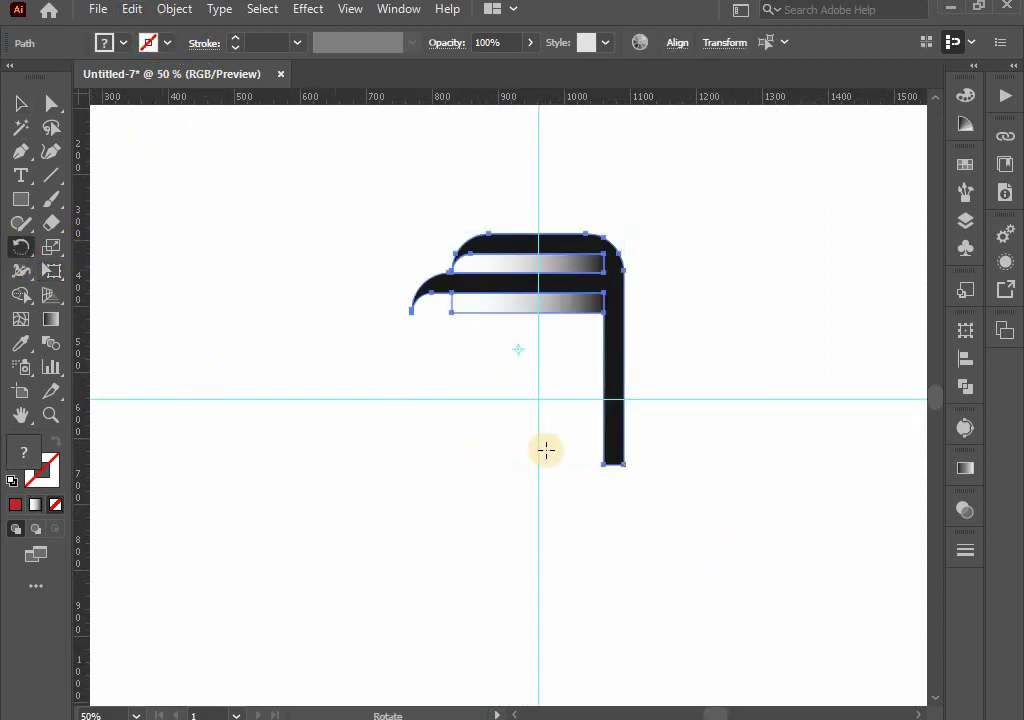
pyautogui.scroll(4, 529, 420)
pyautogui.scroll(1, 532, 424)
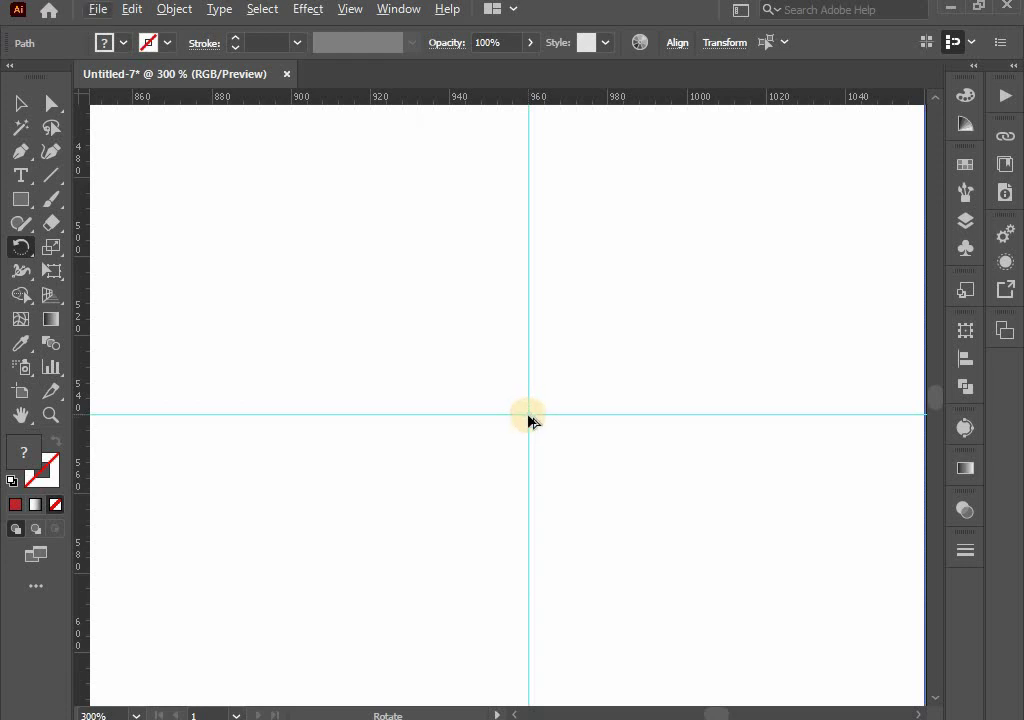
pyautogui.scroll(3, 528, 418)
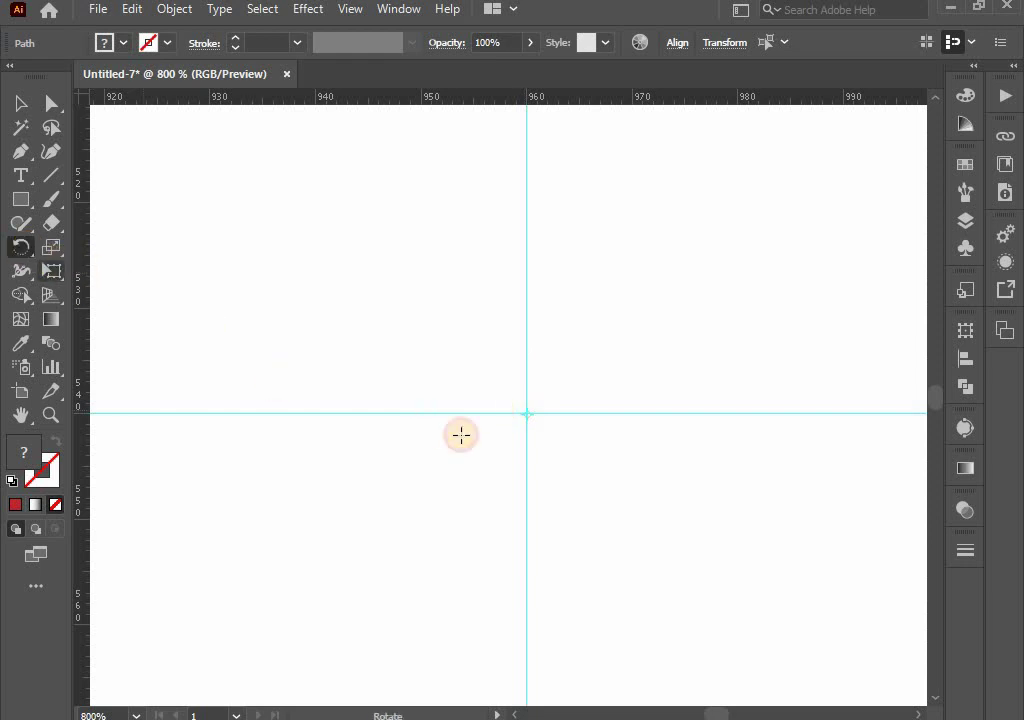
pyautogui.keyDown('alt'); pyautogui.click(526, 414); pyautogui.keyUp('alt')
pyautogui.write('90')
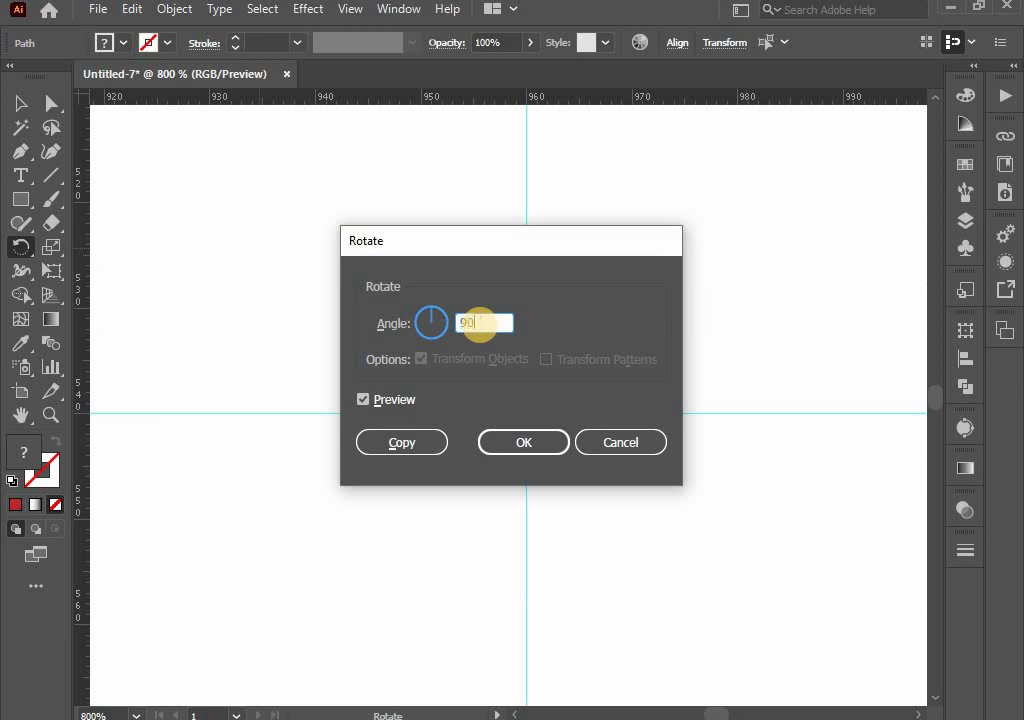
pyautogui.click(408, 437)
# Repeat the 90° rotated copy twice to complete the four-part loop
pyautogui.scroll(-2, 629, 382)
pyautogui.scroll(-2, 616, 390)
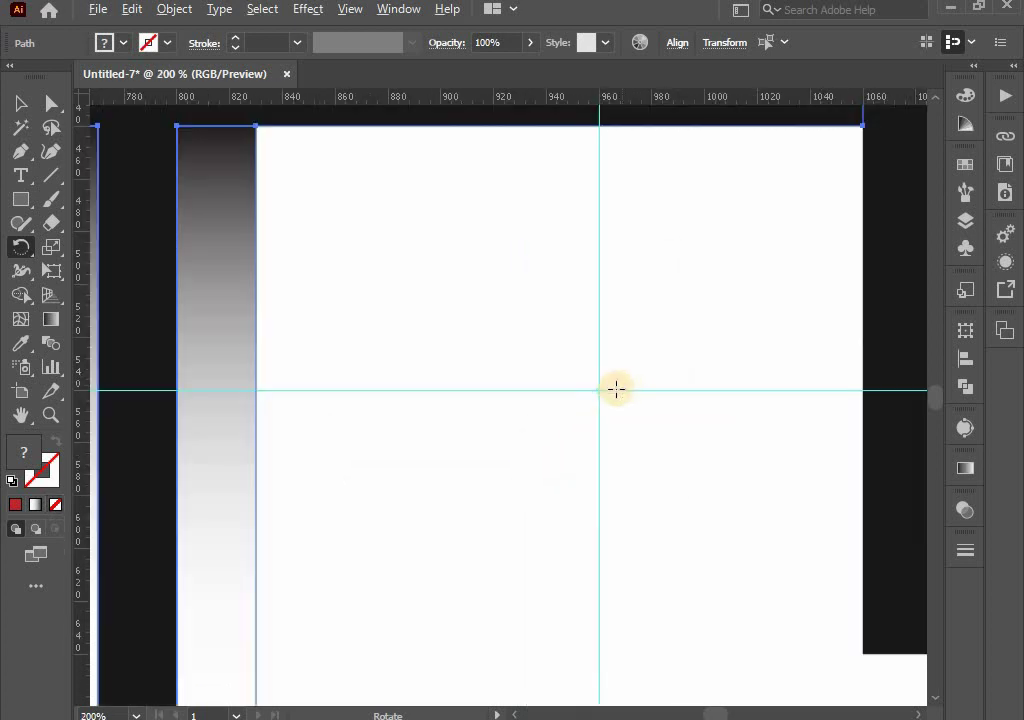
pyautogui.scroll(-2, 614, 410)
pyautogui.moveTo(612, 416)
pyautogui.mouseDown()
pyautogui.moveTo(594, 414)
pyautogui.moveTo(591, 428)
pyautogui.mouseUp()
pyautogui.scroll(-1, 597, 416)
pyautogui.hotkey('ctrl', 'd')
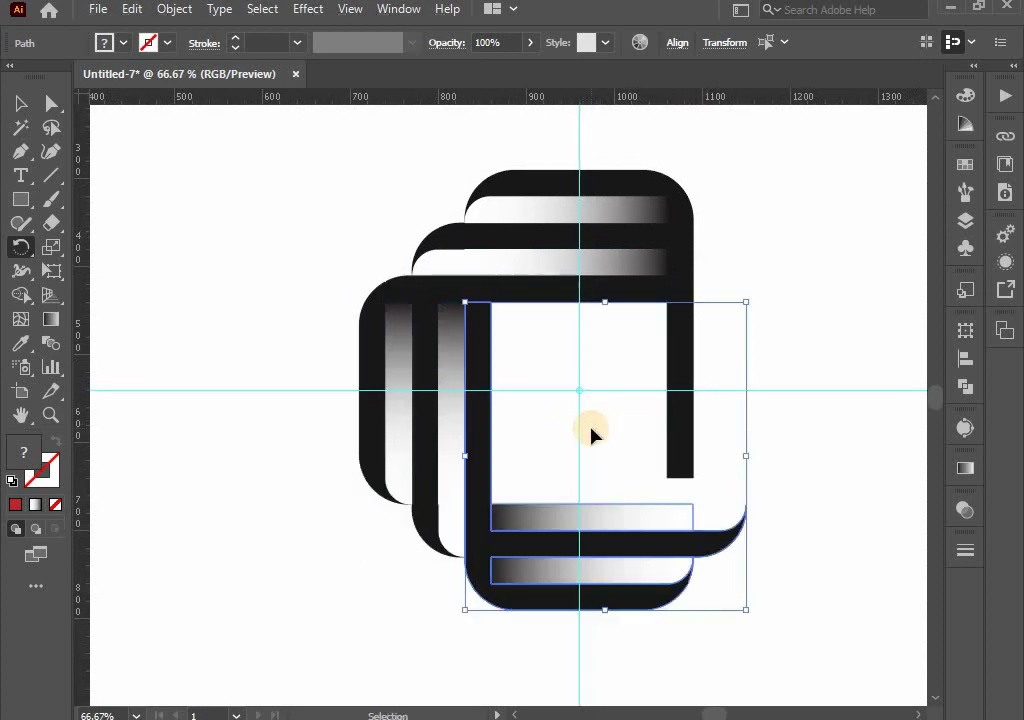
pyautogui.hotkey('ctrl', 'd')
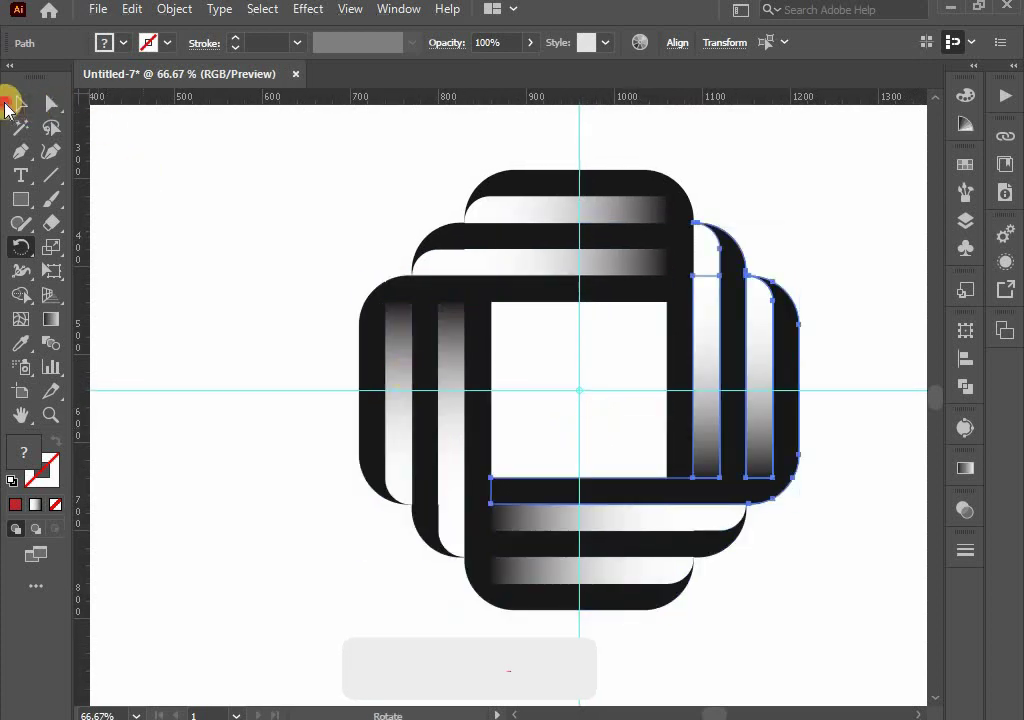
pyautogui.click(19, 102)
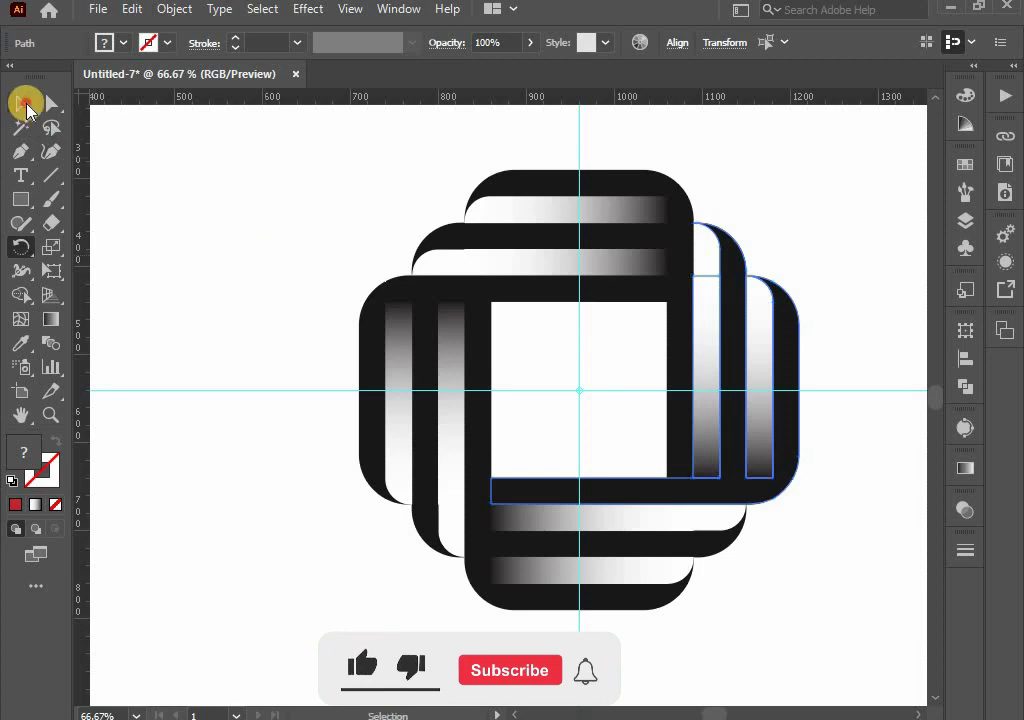
pyautogui.click(272, 262)
pyautogui.scroll(-1, 284, 270)
pyautogui.scroll(-1, 338, 320)
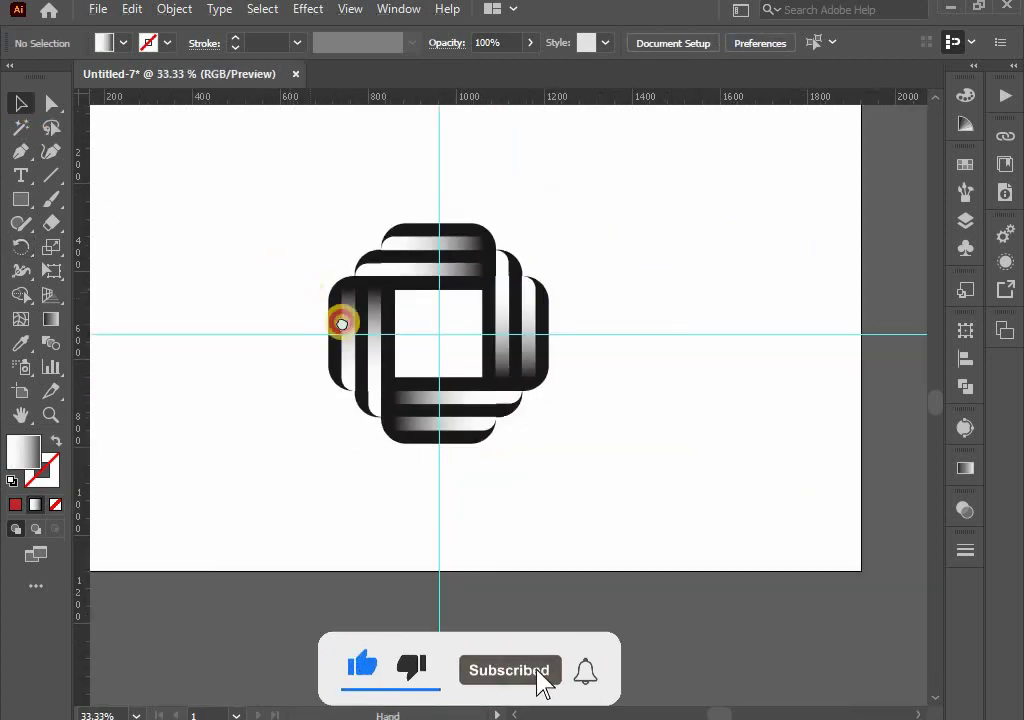
pyautogui.moveTo(338, 320); pyautogui.dragTo(363, 382)
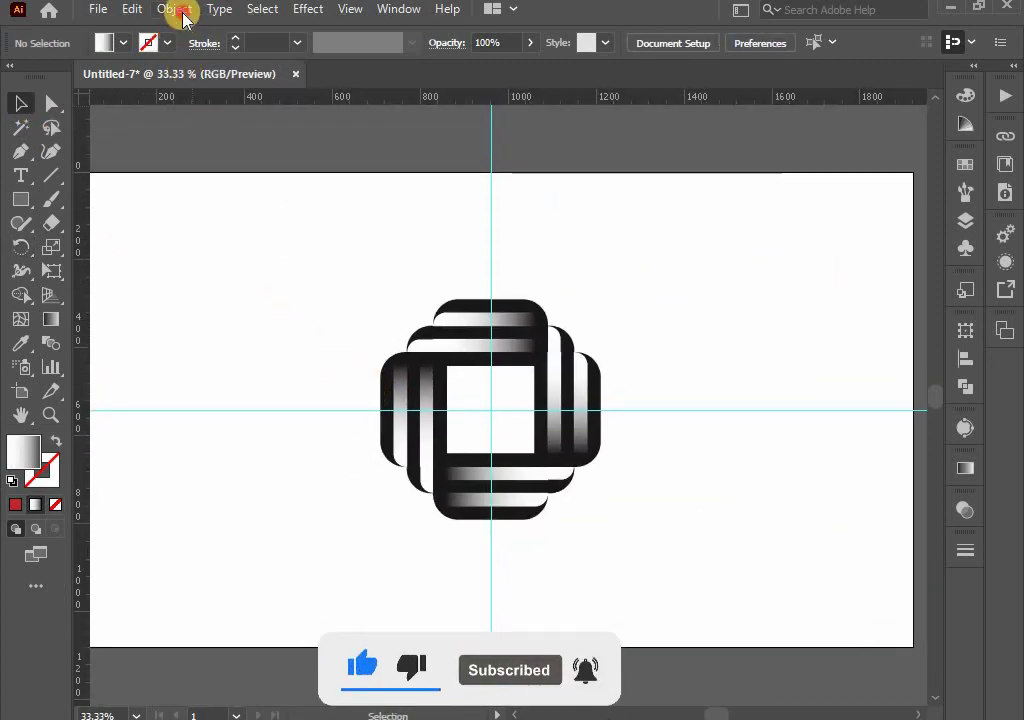
# Unlock all artwork and delete the vertical and horizontal guides
pyautogui.click(178, 11)
pyautogui.click(260, 166)
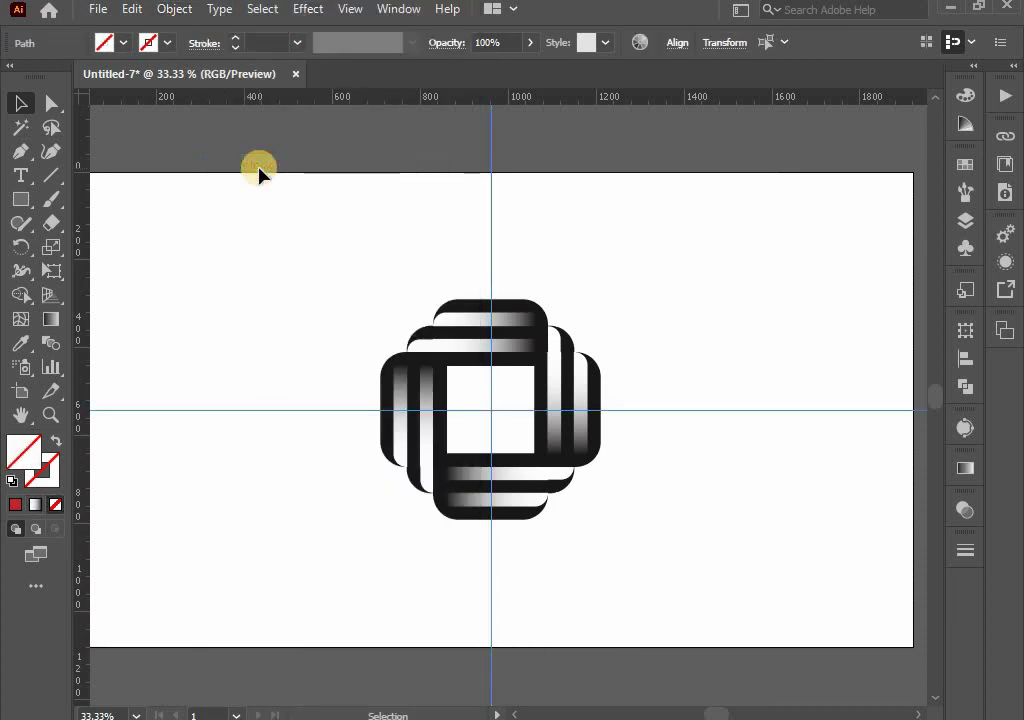
pyautogui.click(326, 232)
pyautogui.press('Delete')
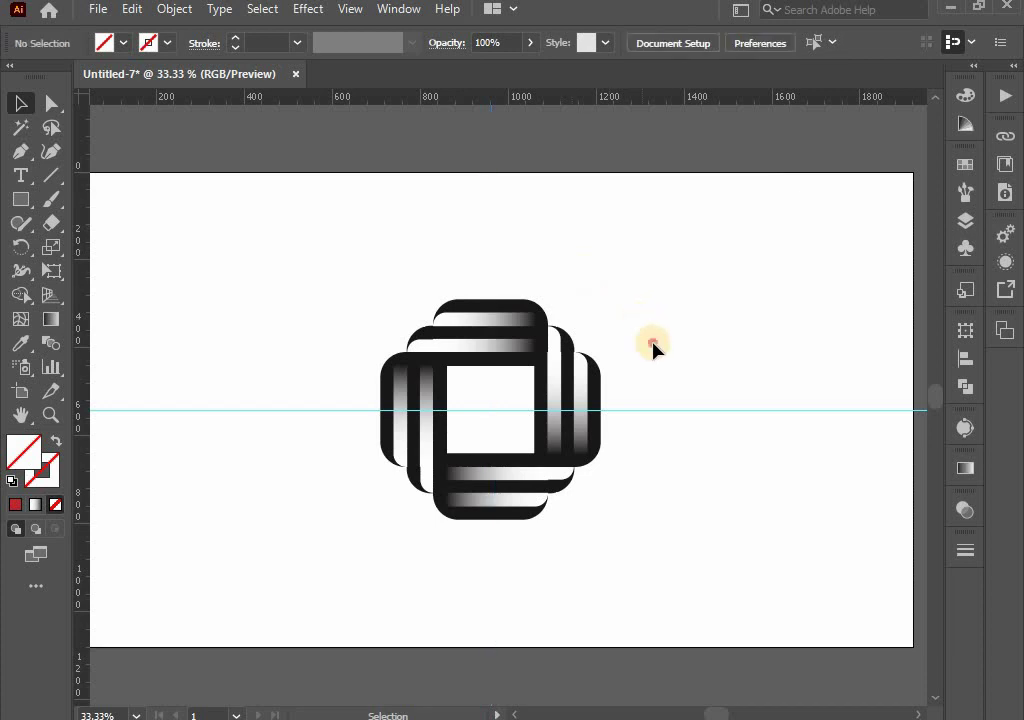
pyautogui.moveTo(652, 345); pyautogui.dragTo(713, 512)
pyautogui.press('Delete')
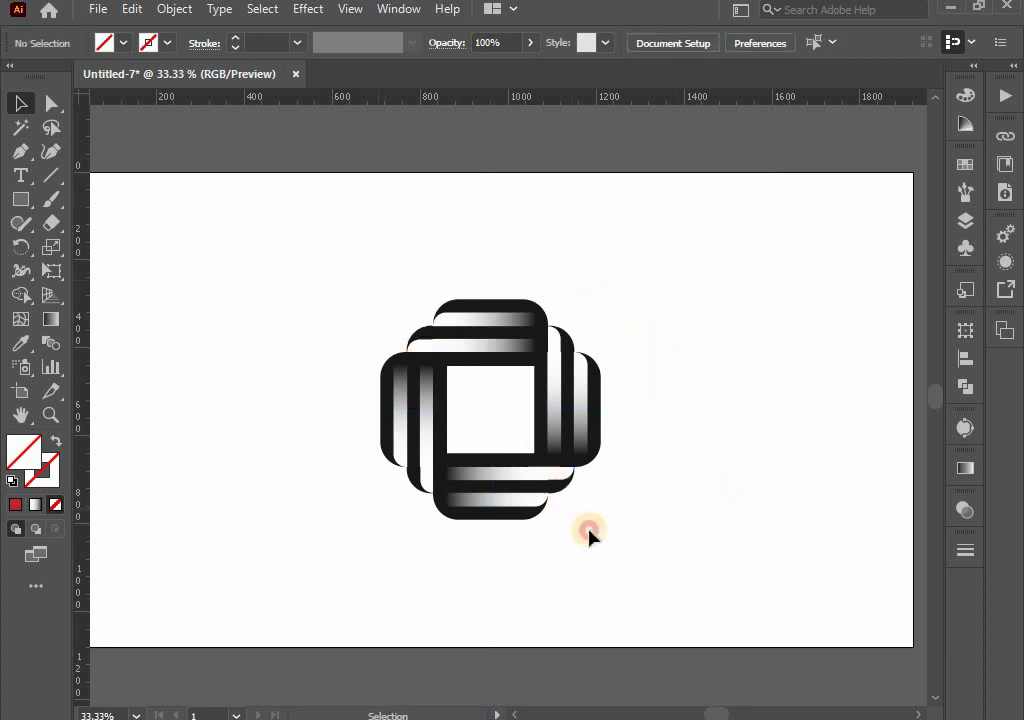
# Group the knot, rotate it 45° into a diamond, and scale it slightly down
pyautogui.moveTo(377, 279); pyautogui.dragTo(601, 540)
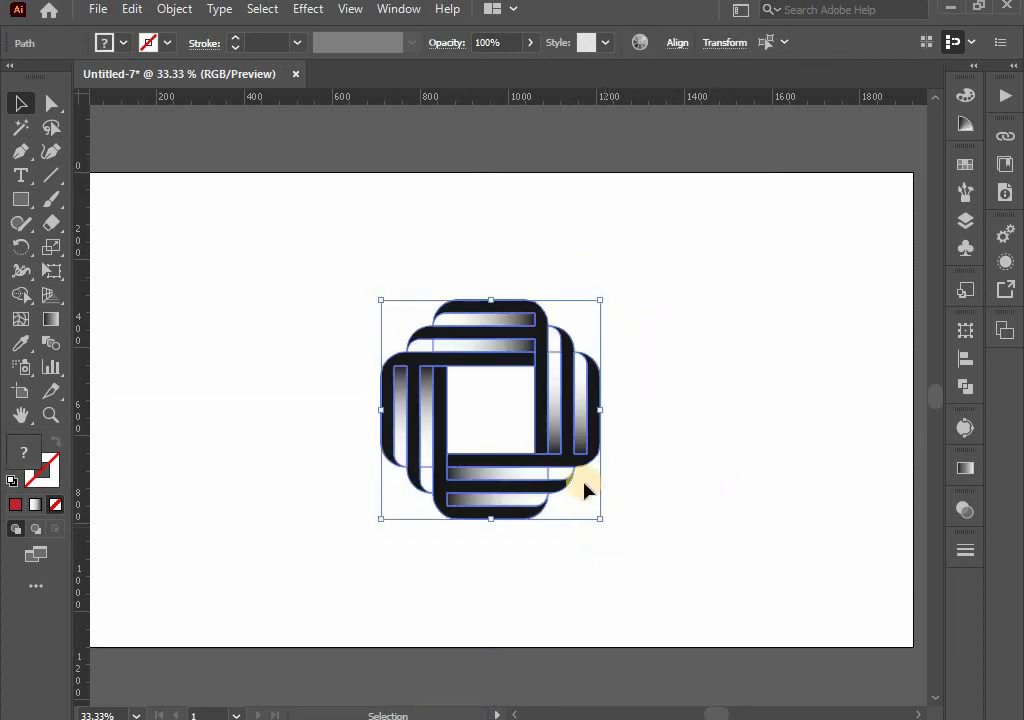
pyautogui.rightClick(566, 438)
pyautogui.click(612, 141)
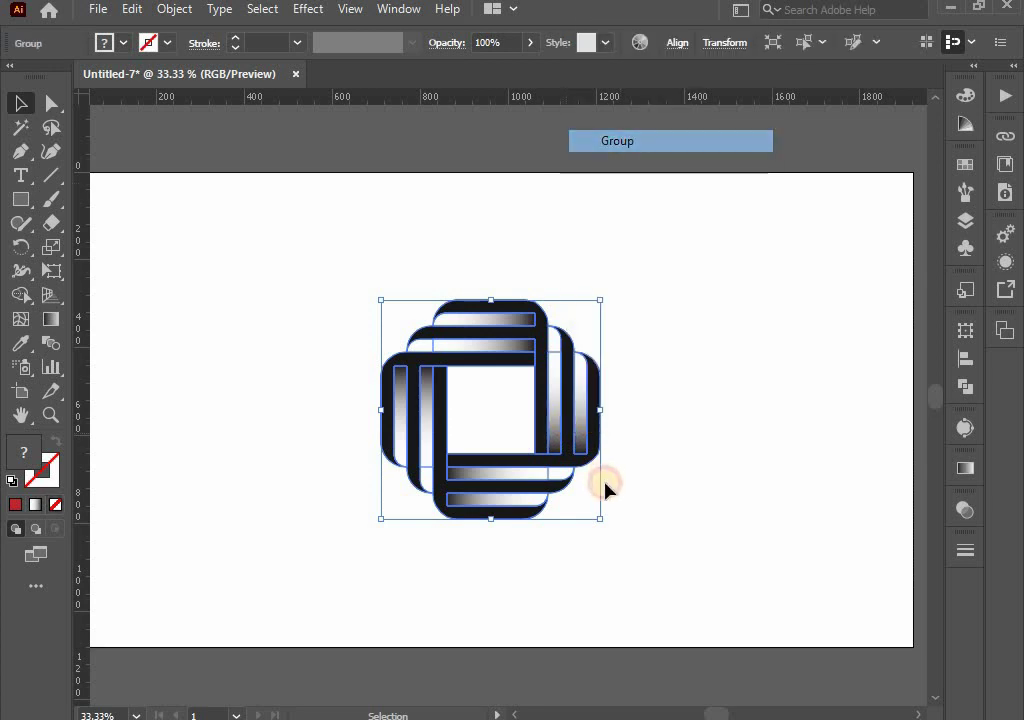
pyautogui.moveTo(609, 525); pyautogui.dragTo(482, 590)
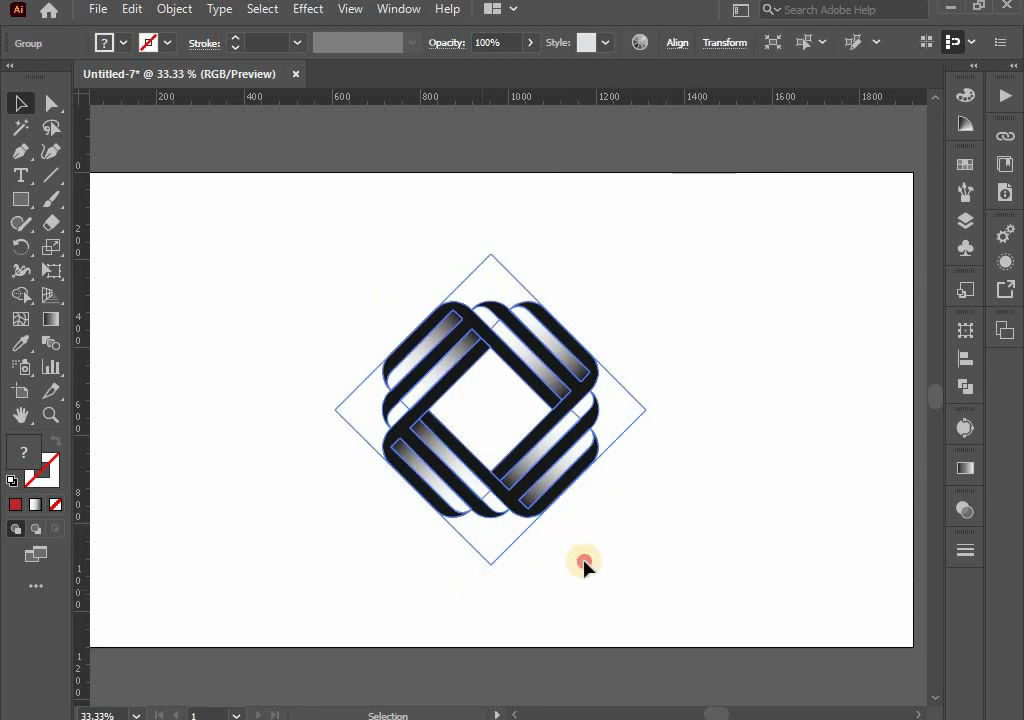
pyautogui.click(605, 545)
pyautogui.click(575, 477)
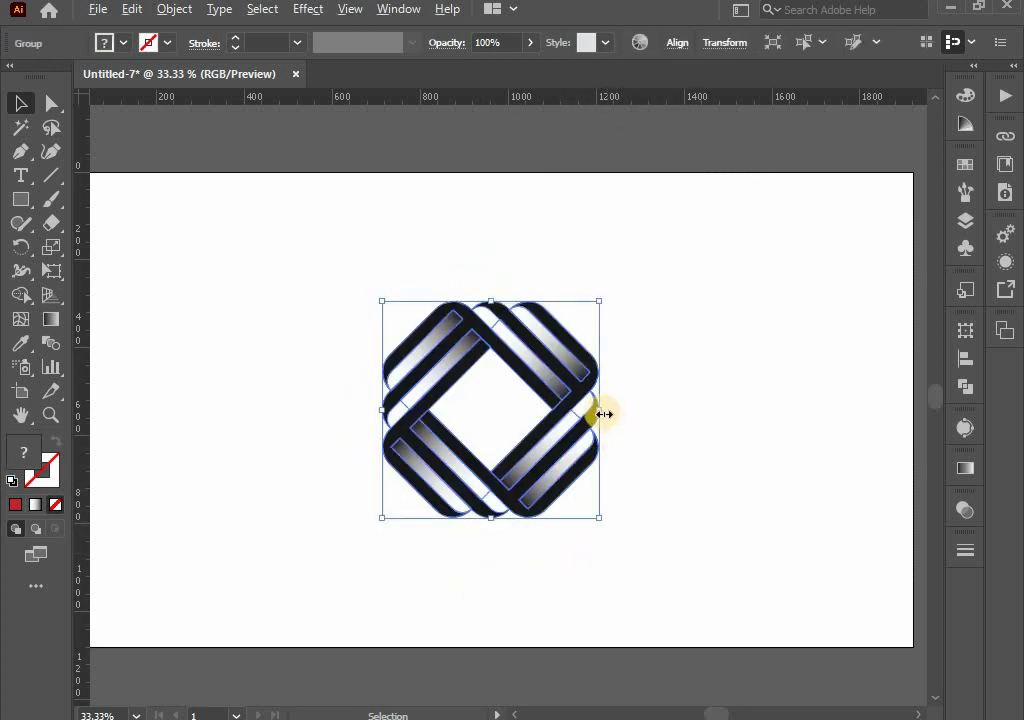
pyautogui.moveTo(604, 413); pyautogui.dragTo(596, 414)
pyautogui.click(614, 477)
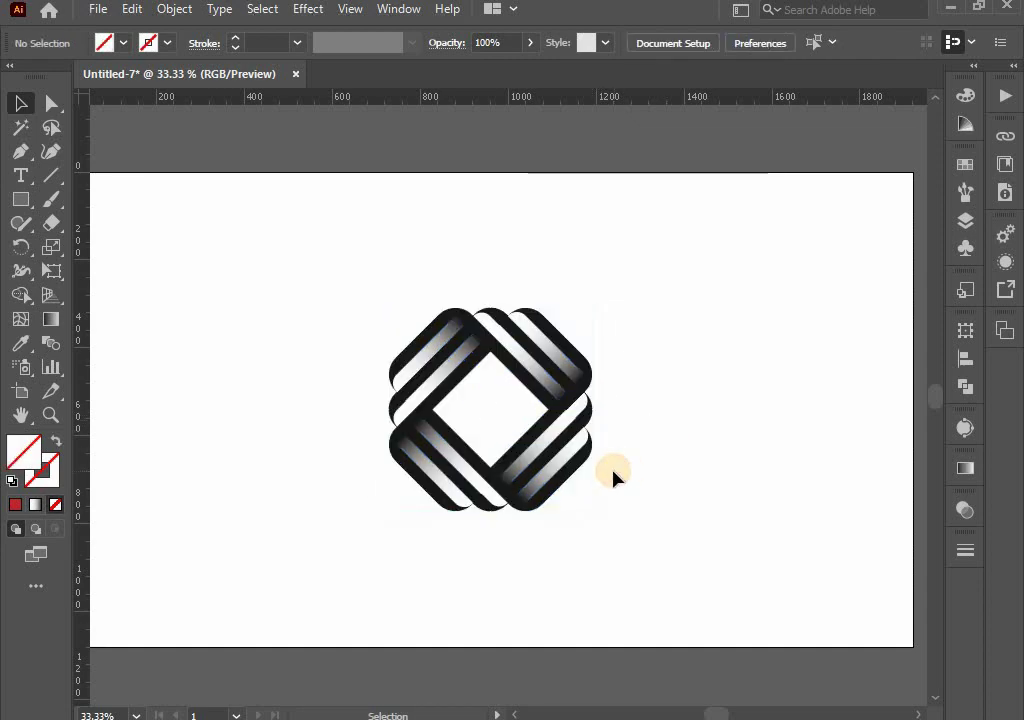
pyautogui.scroll(1, 614, 477)
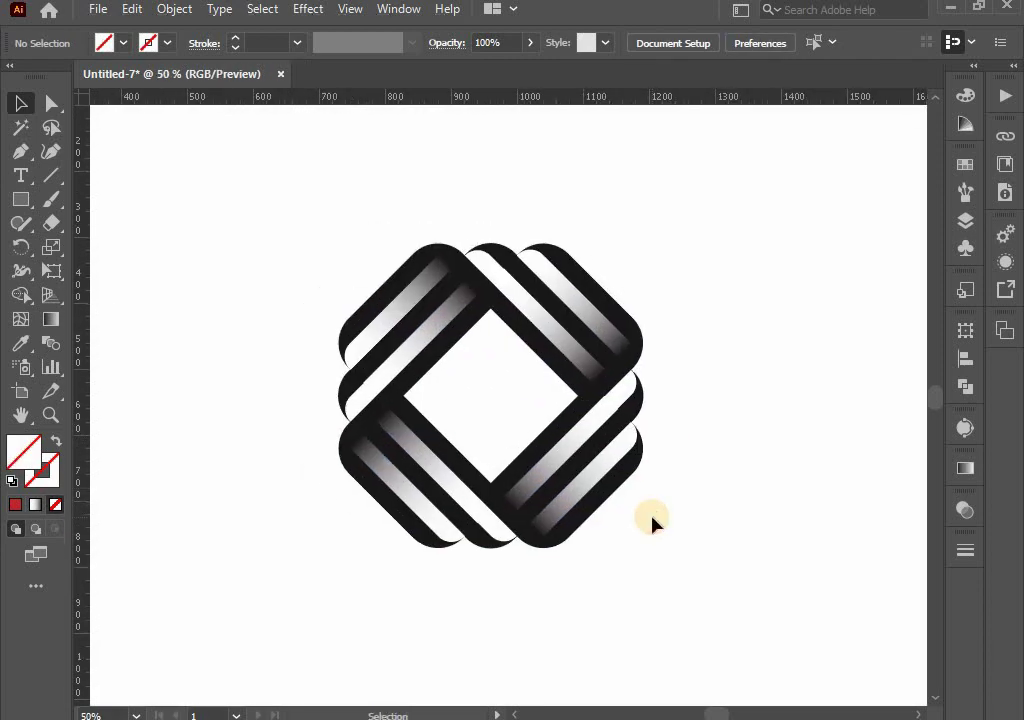